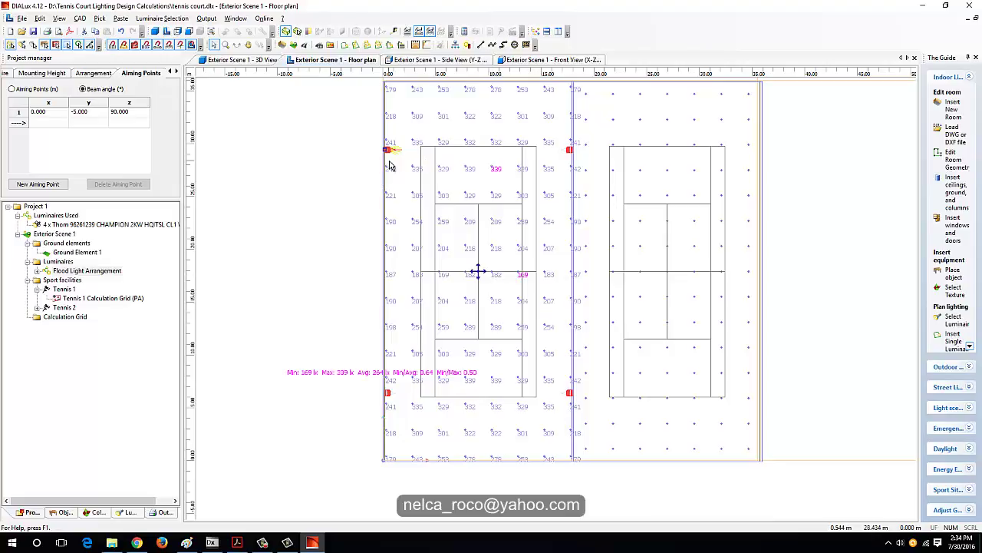
Duplicate the first court's flood light arrangement and move the copy onto the centre of the second tennis court
{"action": "key", "text": "ctrl+c"}
{"action": "key", "text": "ctrl+v"}
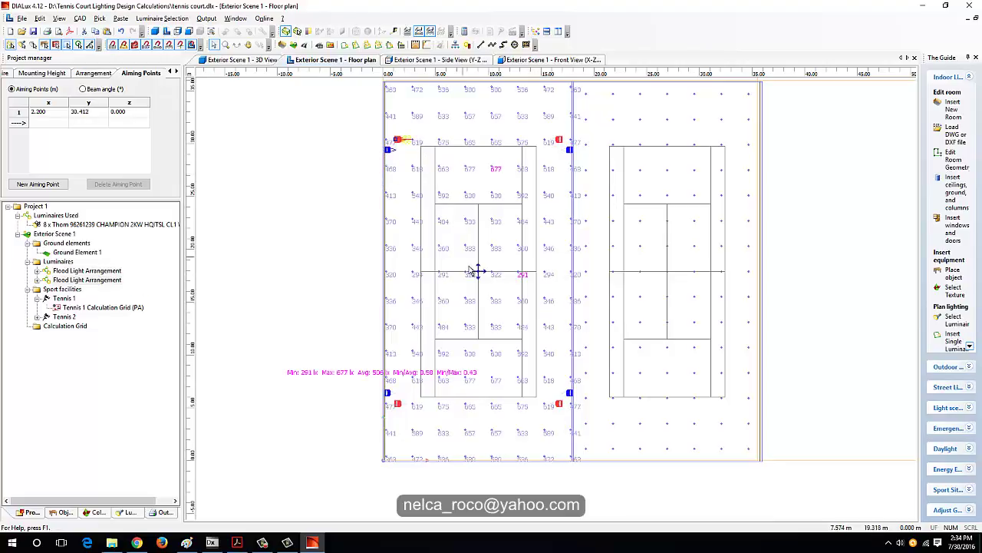
{"action": "left_click_drag", "start_coordinate": [478, 270], "coordinate": [674, 281]}
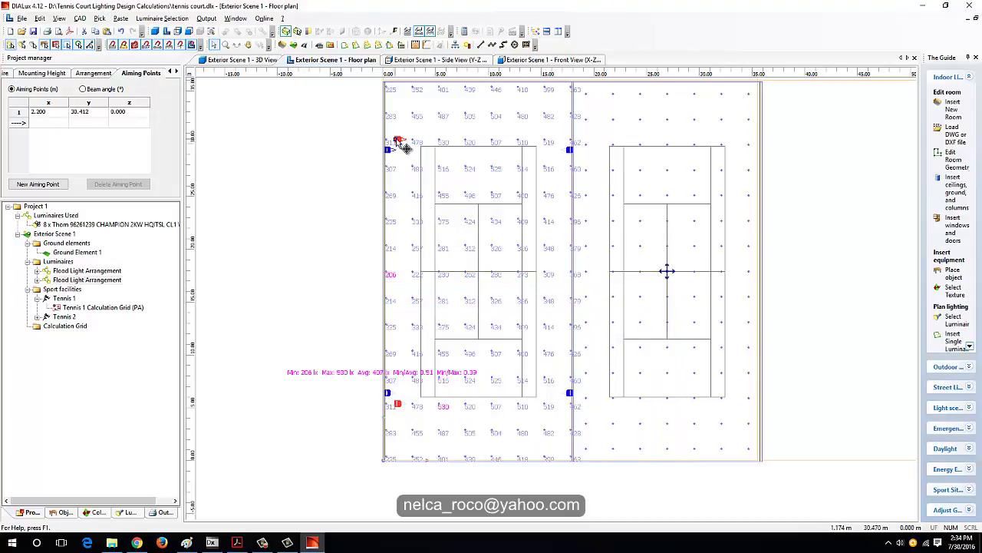
Reposition the copied arrangement's corner floodlight beside the shared court boundary, in line with the first court's row of luminaires
{"action": "left_click_drag", "start_coordinate": [398, 142], "coordinate": [582, 151]}
{"action": "middle_click_drag", "start_coordinate": [587, 316], "coordinate": [559, 243]}
{"action": "scroll", "coordinate": [568, 327], "scroll_direction": "up", "scroll_amount": 2}
{"action": "scroll", "coordinate": [567, 275], "scroll_direction": "down", "scroll_amount": 1}
{"action": "scroll", "coordinate": [652, 156], "scroll_direction": "down", "scroll_amount": 2}
{"action": "scroll", "coordinate": [633, 141], "scroll_direction": "up", "scroll_amount": 2}
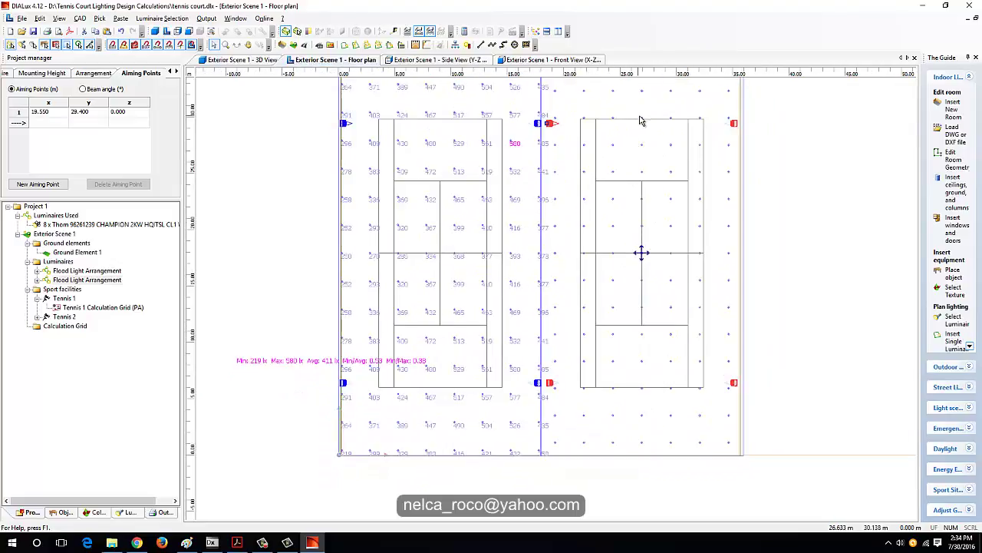
Set the Tennis 2 calculation grid's point spacing by distance to 2.5 m in both X and Y
{"action": "left_click", "coordinate": [640, 118]}
{"action": "left_click", "coordinate": [642, 91]}
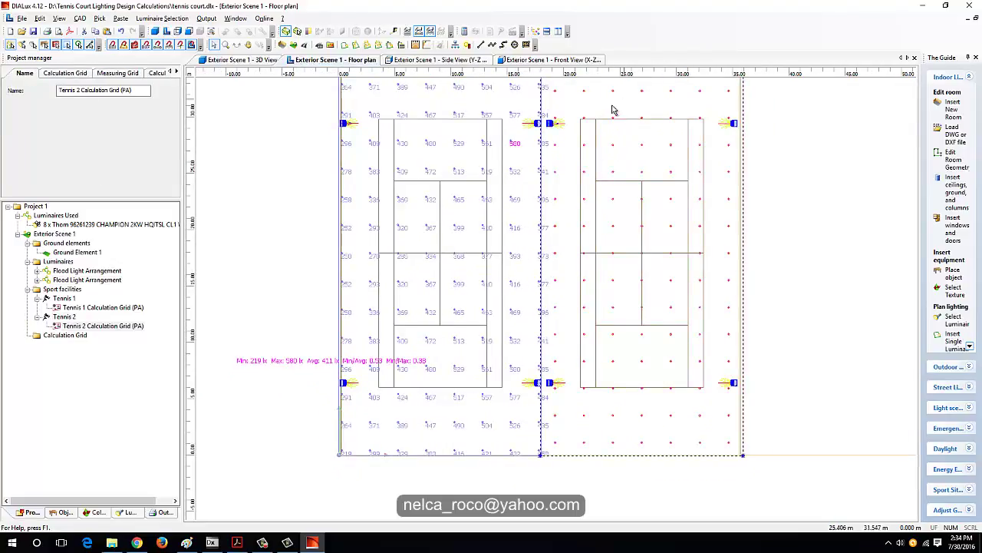
{"action": "left_click", "coordinate": [66, 73]}
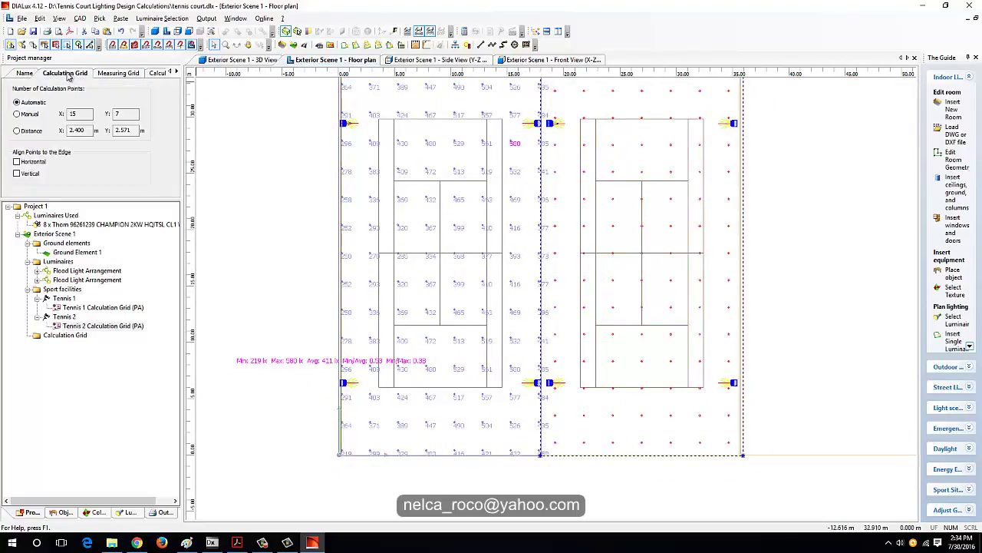
{"action": "left_click", "coordinate": [17, 131]}
{"action": "left_click_drag", "start_coordinate": [87, 132], "coordinate": [21, 138]}
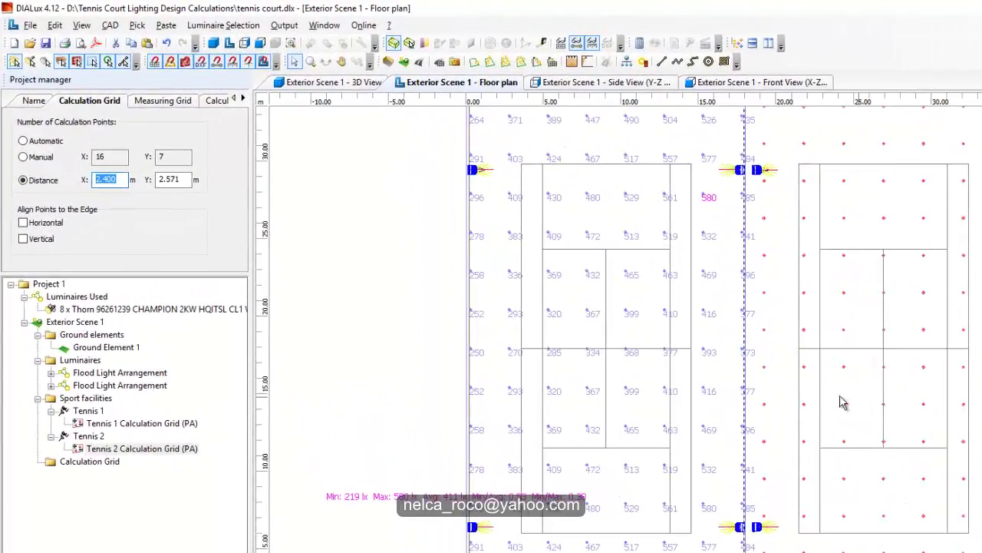
{"action": "type", "text": "2.5"}
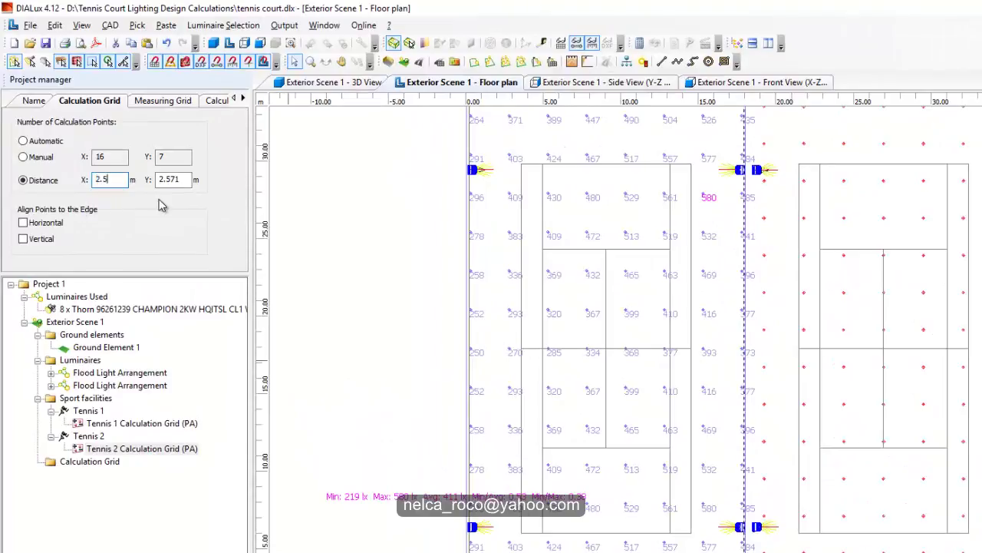
{"action": "key", "text": "Tab"}
{"action": "type", "text": "2.5"}
{"action": "key", "text": "Return"}
Enable horizontal illuminance and disable perpendicular illuminance in the Tennis 2 grid's calculation settings
{"action": "left_click", "coordinate": [146, 101]}
{"action": "left_click", "coordinate": [210, 102]}
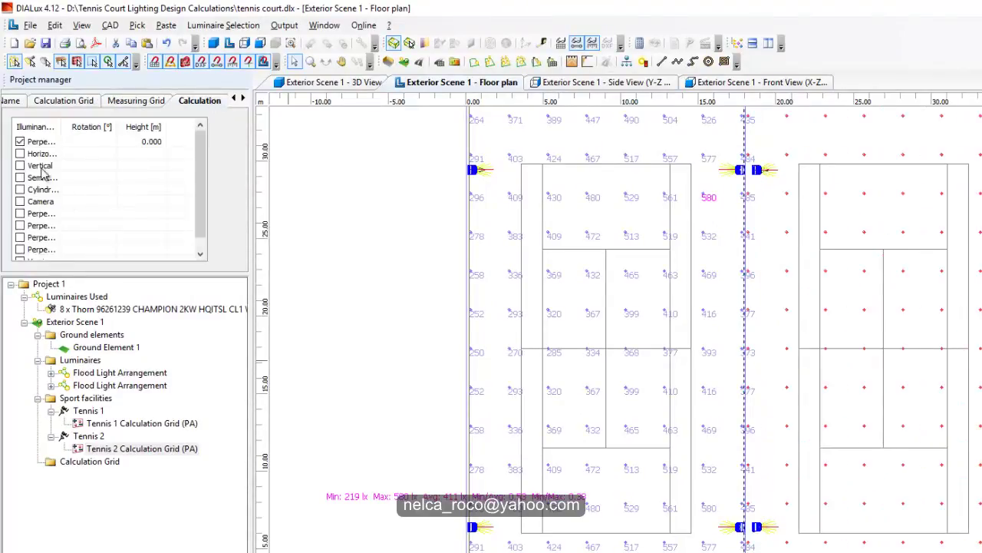
{"action": "left_click", "coordinate": [20, 154]}
{"action": "left_click", "coordinate": [20, 141]}
Turn on the display of values for the Tennis 2 calculation grid
{"action": "left_click", "coordinate": [243, 98]}
{"action": "left_click", "coordinate": [210, 101]}
{"action": "left_click", "coordinate": [243, 99]}
{"action": "left_click", "coordinate": [206, 100]}
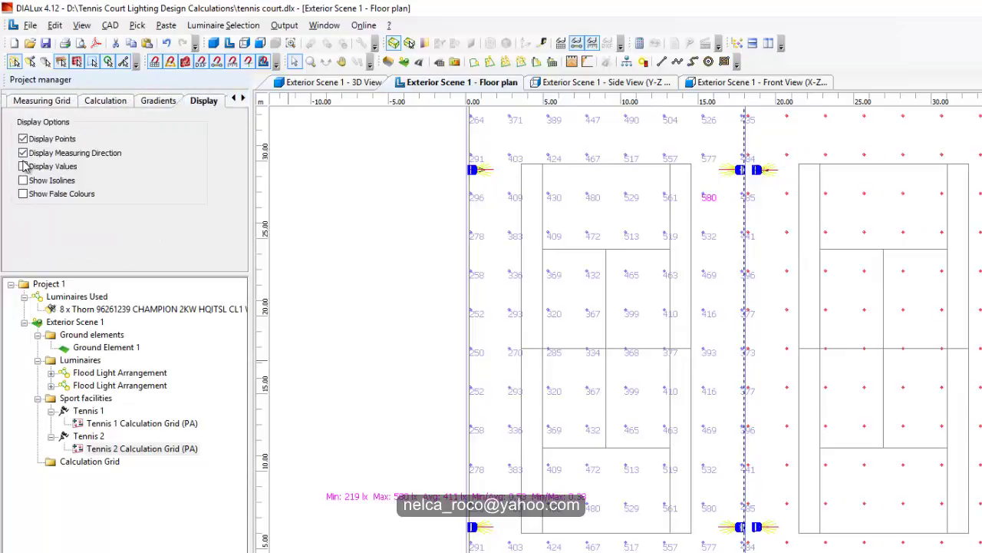
{"action": "left_click", "coordinate": [23, 166]}
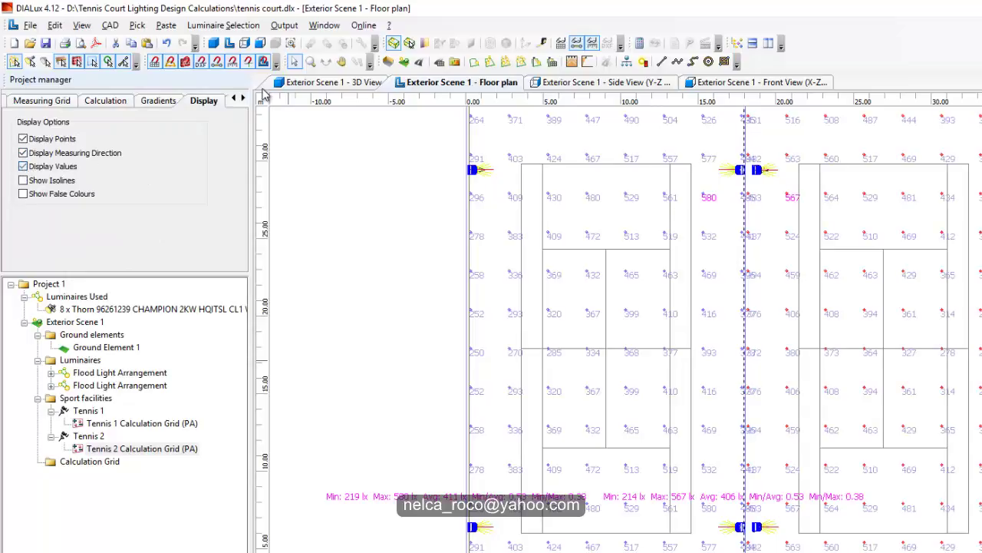
Set the Tennis 2 grid's real-time calculation to Horizontal Illuminance and deselect the grid
{"action": "left_click", "coordinate": [234, 99]}
{"action": "left_click", "coordinate": [244, 98]}
{"action": "left_click", "coordinate": [244, 98]}
{"action": "left_click", "coordinate": [179, 100]}
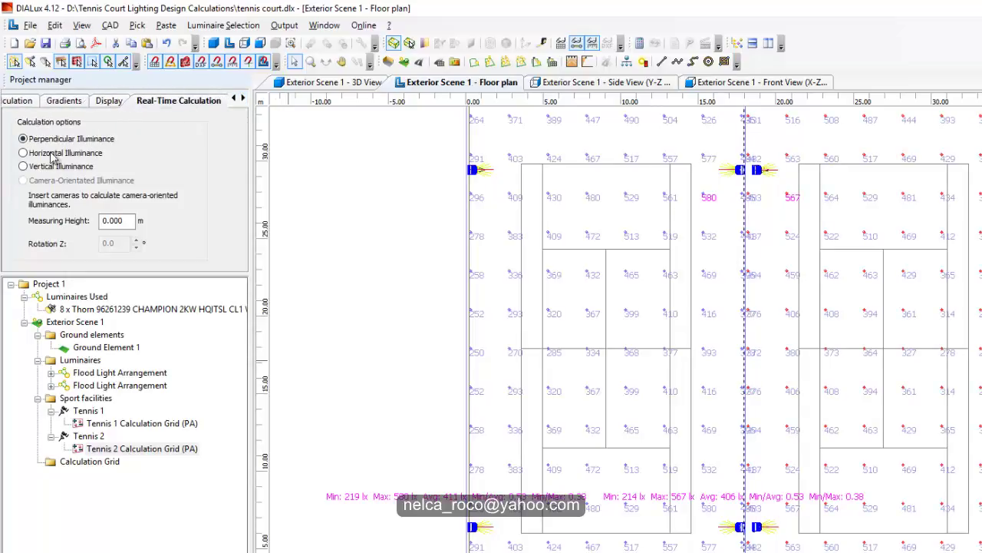
{"action": "left_click", "coordinate": [24, 153]}
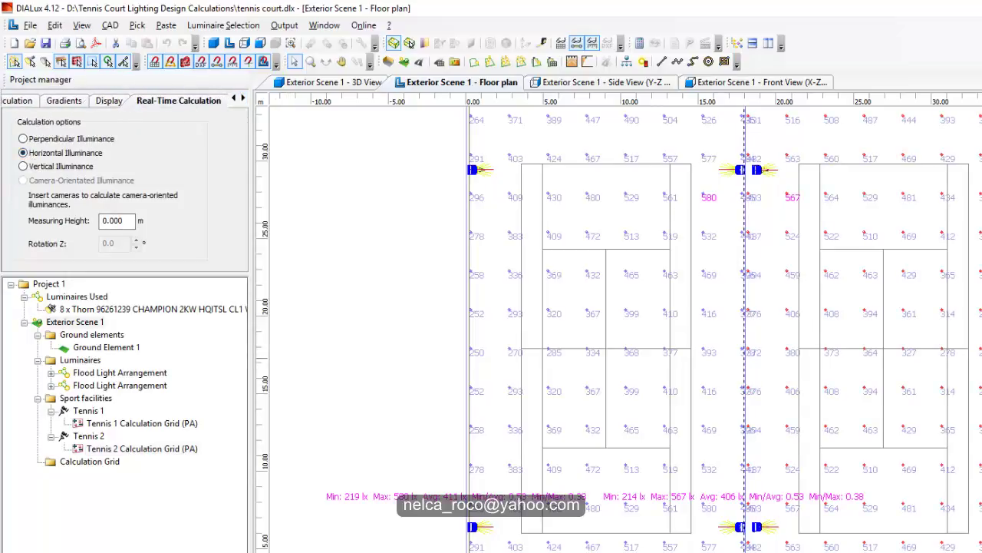
{"action": "left_click", "coordinate": [980, 358]}
Examine the point illuminances and the minimum, average and uniformity figures of both tennis courts on the floor plan
{"action": "middle_click_drag", "start_coordinate": [860, 499], "coordinate": [920, 332]}
{"action": "scroll", "coordinate": [910, 333], "scroll_direction": "up", "scroll_amount": 2}
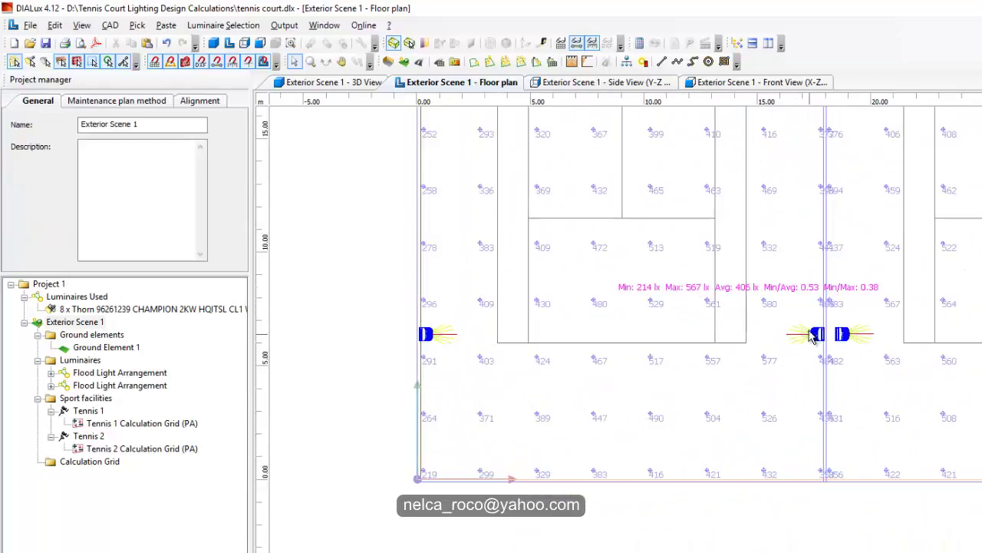
{"action": "middle_click_drag", "start_coordinate": [779, 275], "coordinate": [950, 428]}
{"action": "scroll", "coordinate": [553, 464], "scroll_direction": "up", "scroll_amount": 1}
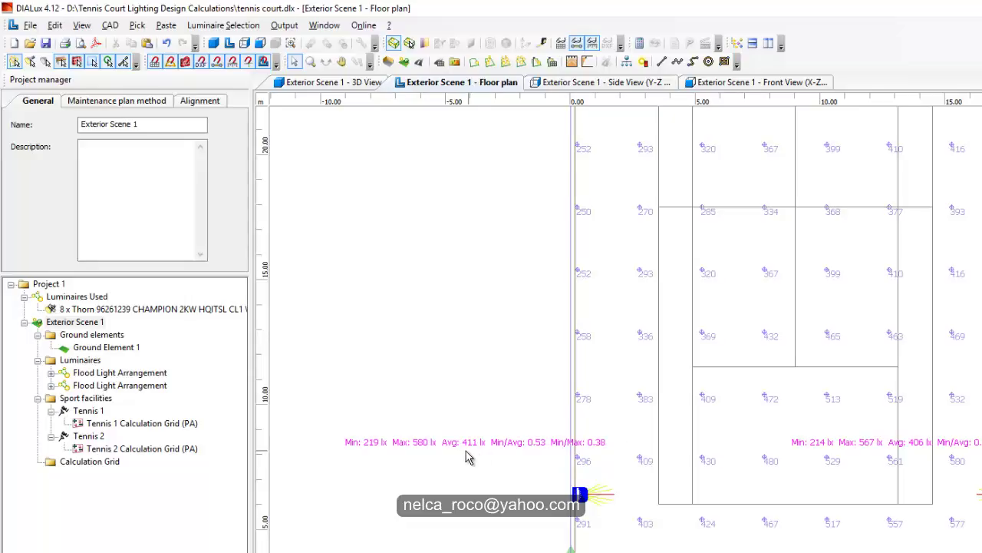
{"action": "middle_click_drag", "start_coordinate": [468, 457], "coordinate": [494, 509]}
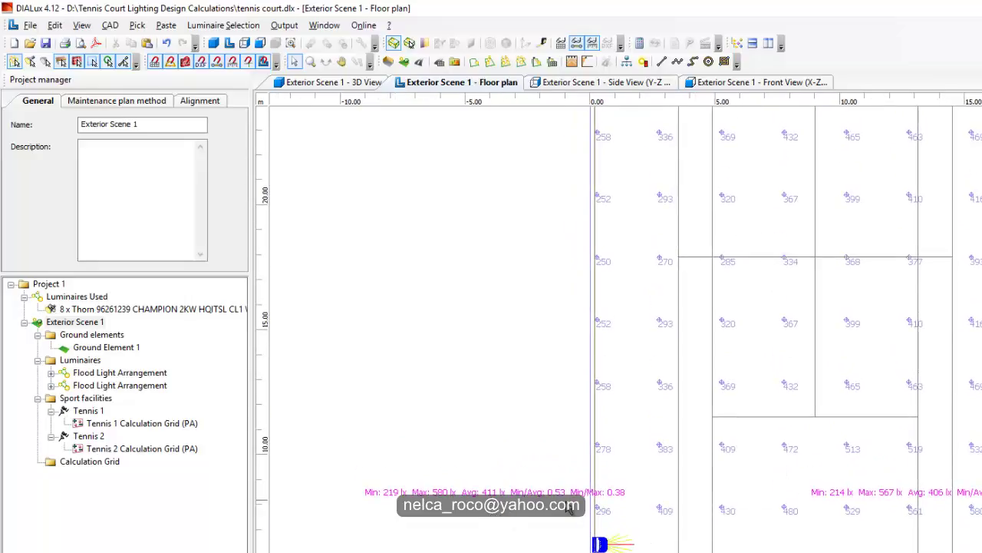
{"action": "middle_click_drag", "start_coordinate": [566, 501], "coordinate": [667, 427]}
{"action": "scroll", "coordinate": [538, 503], "scroll_direction": "up", "scroll_amount": 1}
{"action": "scroll", "coordinate": [546, 504], "scroll_direction": "down", "scroll_amount": 5}
{"action": "scroll", "coordinate": [541, 486], "scroll_direction": "up", "scroll_amount": 5}
{"action": "scroll", "coordinate": [529, 487], "scroll_direction": "up", "scroll_amount": 1}
{"action": "scroll", "coordinate": [459, 485], "scroll_direction": "down", "scroll_amount": 1}
{"action": "scroll", "coordinate": [661, 413], "scroll_direction": "up", "scroll_amount": 1}
{"action": "scroll", "coordinate": [628, 432], "scroll_direction": "down", "scroll_amount": 1}
{"action": "middle_click_drag", "start_coordinate": [844, 404], "coordinate": [460, 489]}
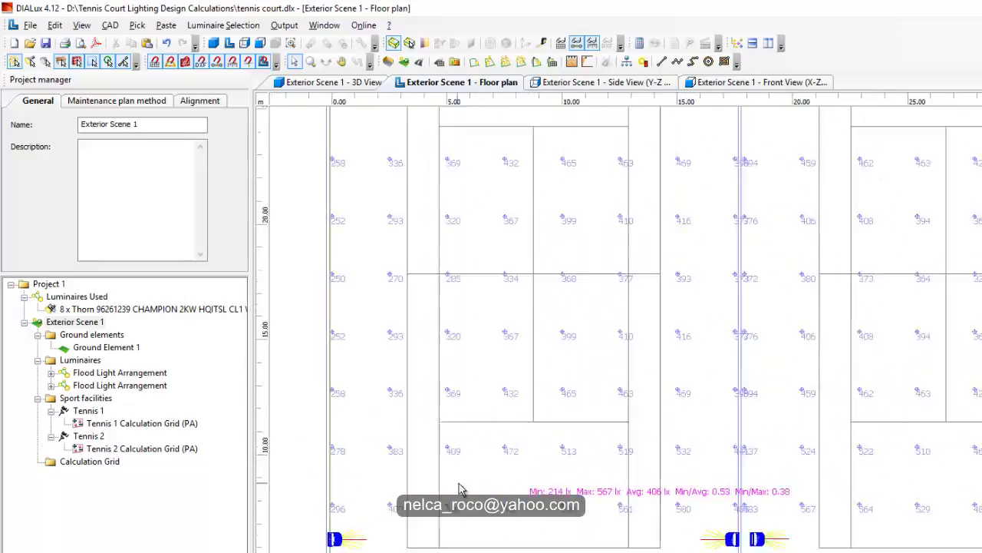
{"action": "middle_click_drag", "start_coordinate": [726, 419], "coordinate": [683, 466]}
{"action": "scroll", "coordinate": [757, 415], "scroll_direction": "down", "scroll_amount": 1}
{"action": "middle_click_drag", "start_coordinate": [814, 307], "coordinate": [769, 373]}
{"action": "scroll", "coordinate": [748, 361], "scroll_direction": "up", "scroll_amount": 1}
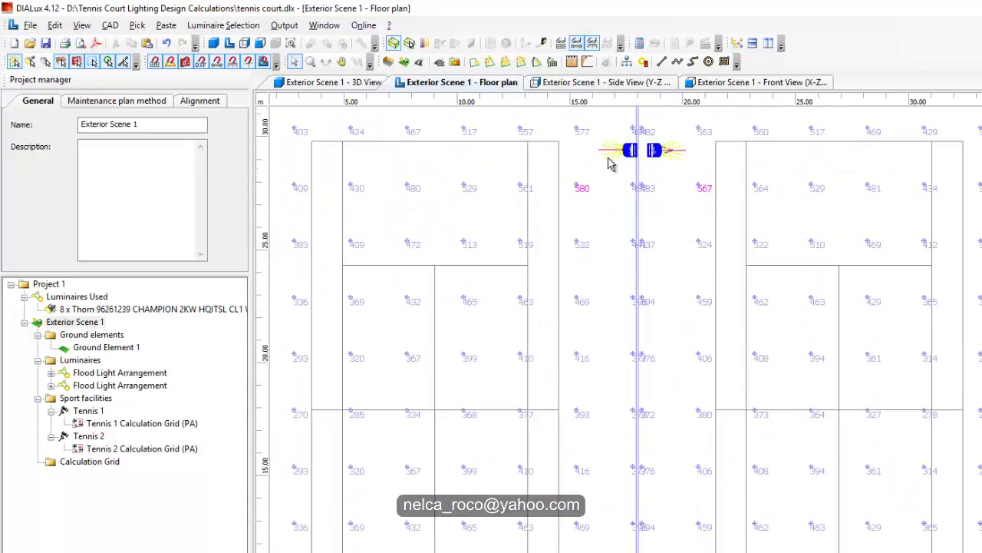
{"action": "scroll", "coordinate": [668, 345], "scroll_direction": "down", "scroll_amount": 2}
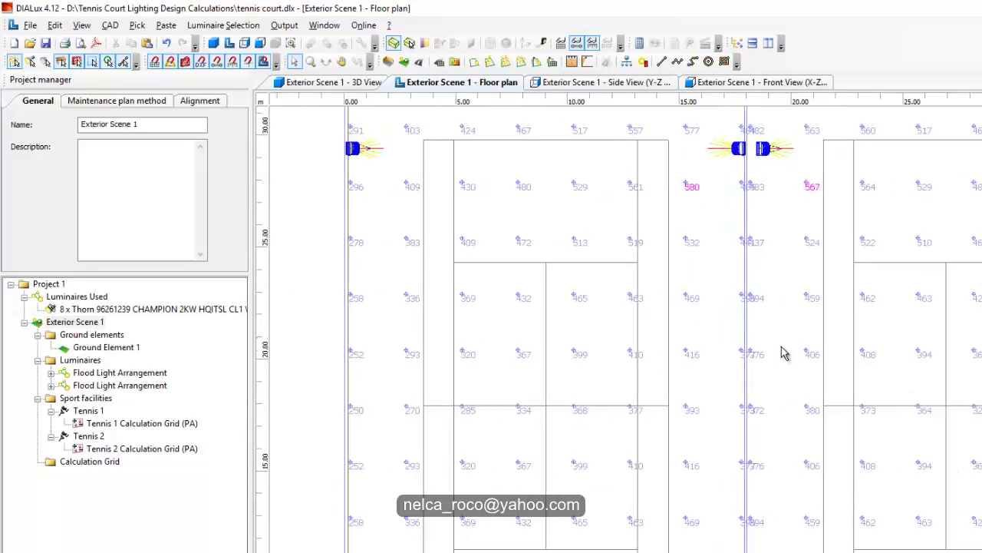
{"action": "scroll", "coordinate": [795, 347], "scroll_direction": "down", "scroll_amount": 1}
Adjust the second court's flood light arrangement so its inner floodlights sit directly against those of the first court
{"action": "middle_click_drag", "start_coordinate": [796, 351], "coordinate": [794, 387]}
{"action": "middle_click_drag", "start_coordinate": [674, 455], "coordinate": [717, 416]}
{"action": "scroll", "coordinate": [783, 281], "scroll_direction": "up", "scroll_amount": 3}
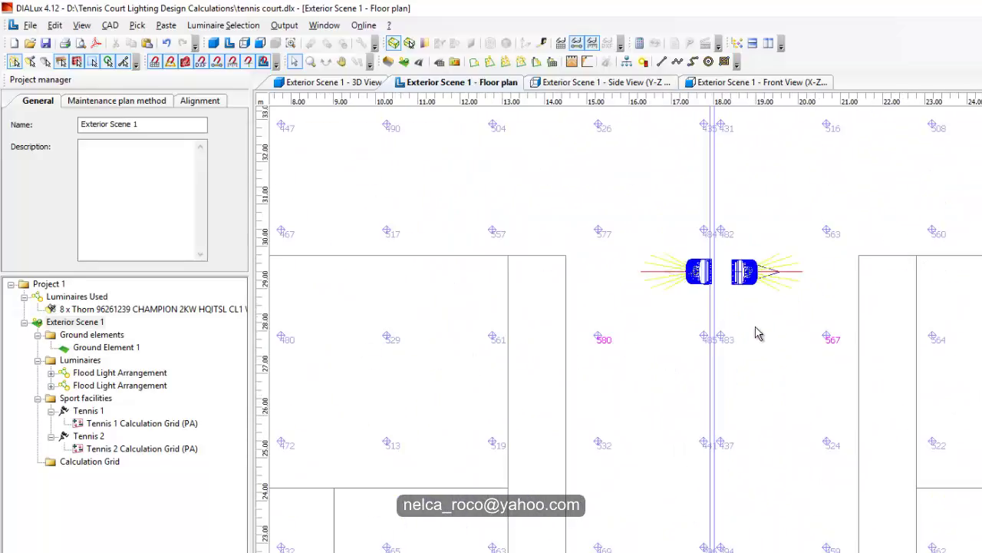
{"action": "left_click", "coordinate": [741, 280]}
{"action": "scroll", "coordinate": [741, 280], "scroll_direction": "up", "scroll_amount": 1}
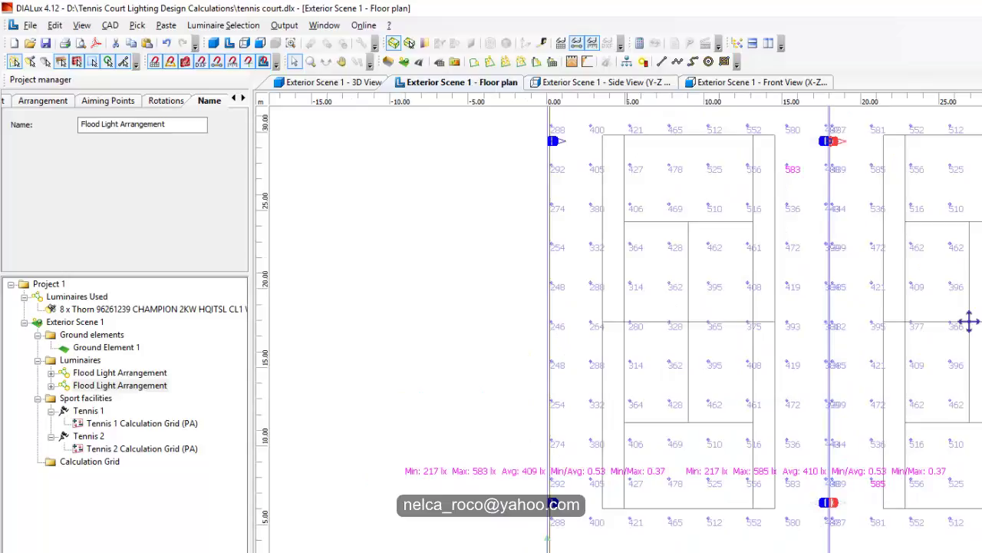
Compare the recalculated average illuminance and uniformity summaries of the two courts
{"action": "scroll", "coordinate": [758, 480], "scroll_direction": "up", "scroll_amount": 4}
{"action": "middle_click_drag", "start_coordinate": [755, 491], "coordinate": [840, 460]}
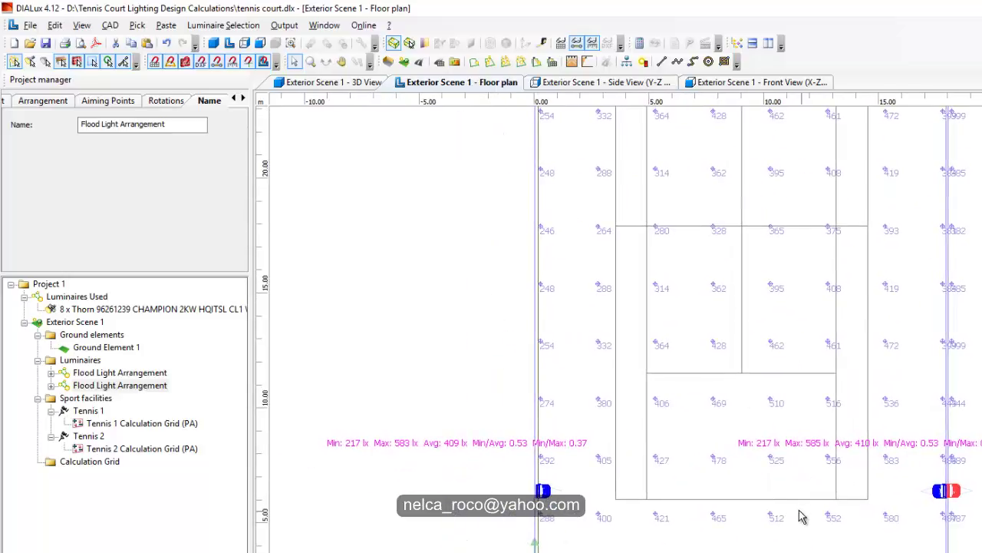
{"action": "scroll", "coordinate": [751, 402], "scroll_direction": "down", "scroll_amount": 1}
{"action": "middle_click_drag", "start_coordinate": [761, 405], "coordinate": [819, 384]}
{"action": "middle_click_drag", "start_coordinate": [605, 372], "coordinate": [541, 394]}
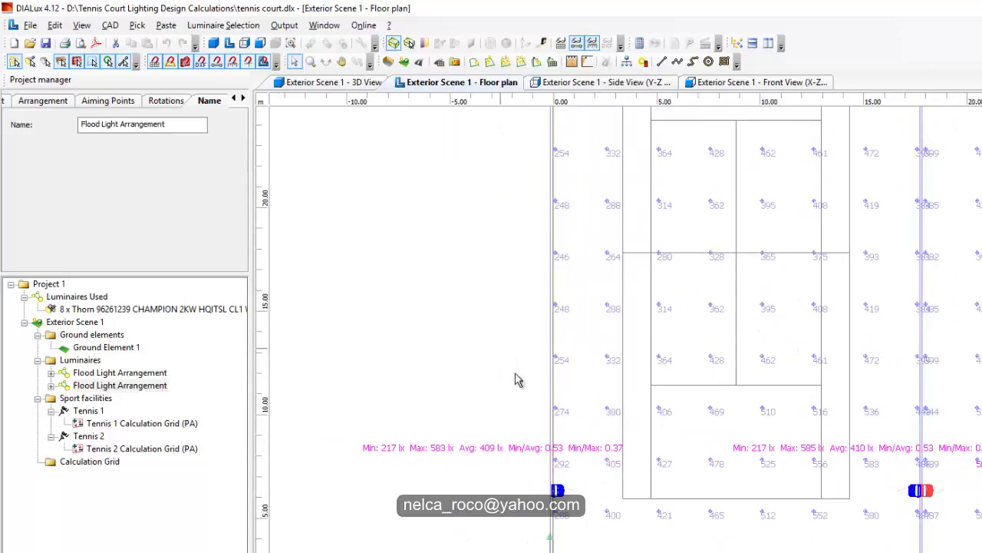
{"action": "middle_click_drag", "start_coordinate": [852, 437], "coordinate": [798, 501]}
{"action": "scroll", "coordinate": [825, 467], "scroll_direction": "down", "scroll_amount": 1}
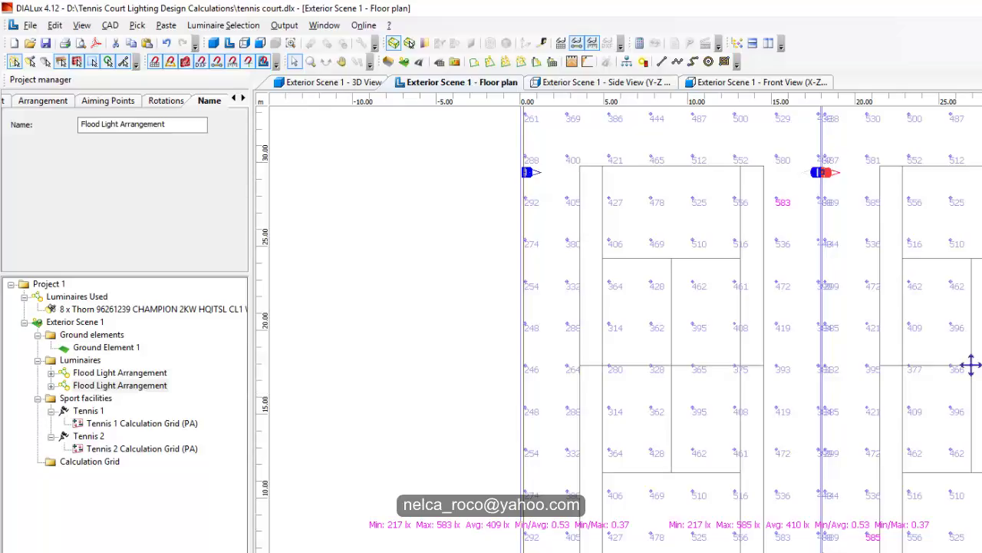
{"action": "middle_click_drag", "start_coordinate": [813, 526], "coordinate": [864, 432]}
{"action": "scroll", "coordinate": [491, 461], "scroll_direction": "up", "scroll_amount": 1}
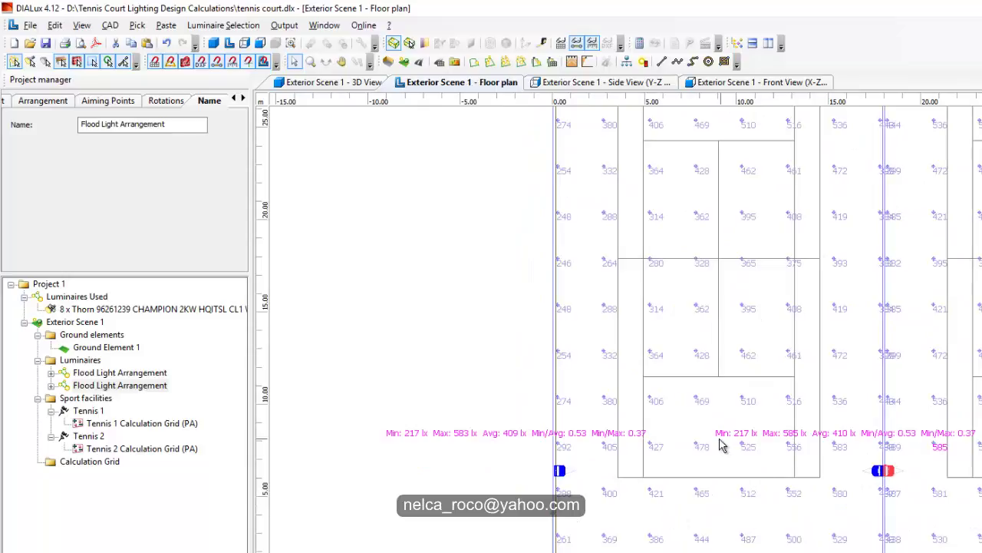
Save the project in response to the save reminder
{"action": "middle_click_drag", "start_coordinate": [717, 442], "coordinate": [651, 551]}
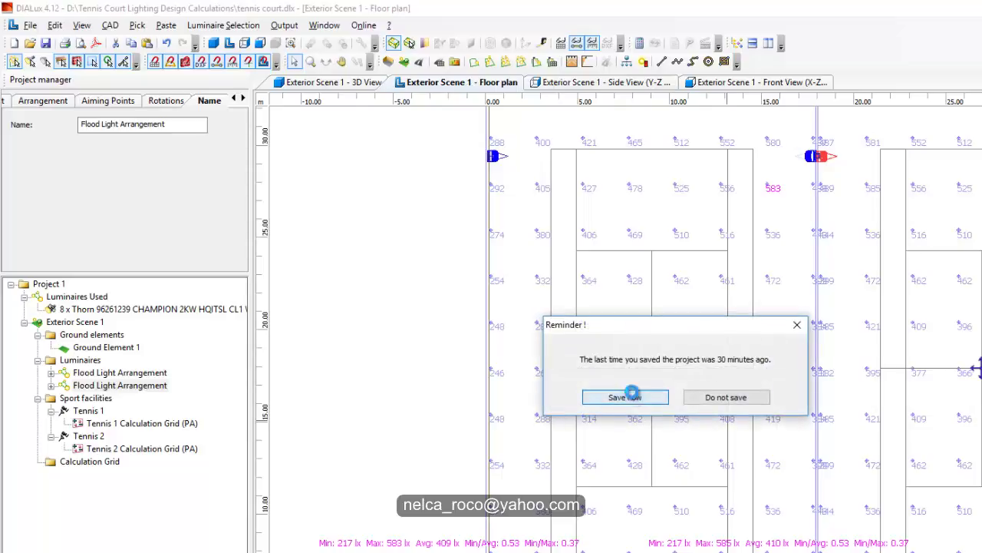
{"action": "key", "text": "Return"}
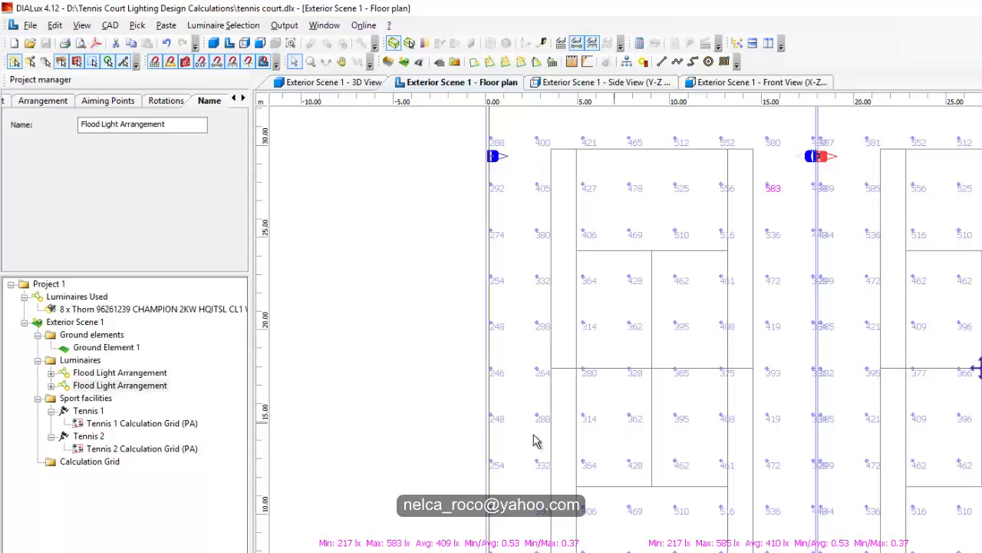
Review the illuminance values and floodlight positions across the full area of both courts
{"action": "scroll", "coordinate": [531, 391], "scroll_direction": "down", "scroll_amount": 2}
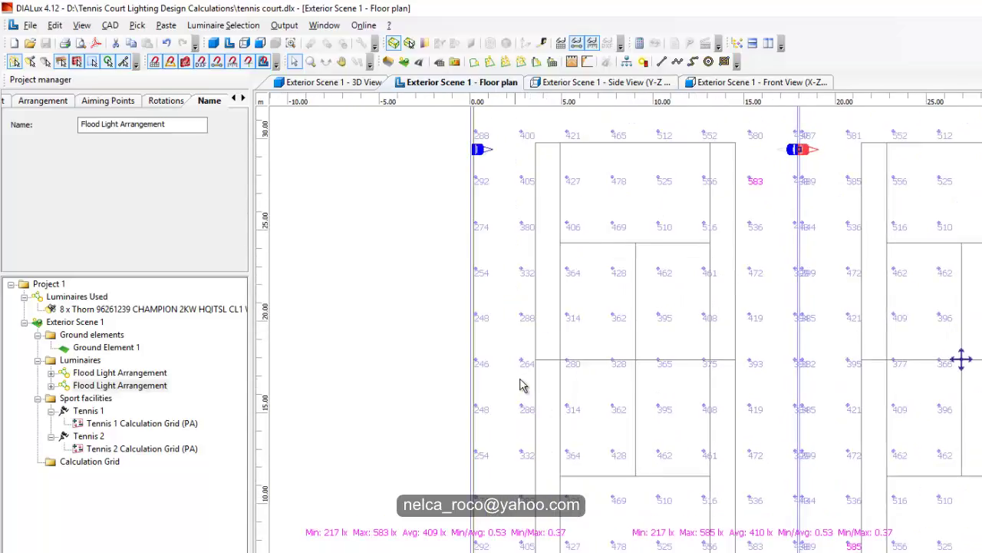
{"action": "scroll", "coordinate": [522, 391], "scroll_direction": "down", "scroll_amount": 2}
{"action": "scroll", "coordinate": [476, 420], "scroll_direction": "up", "scroll_amount": 3}
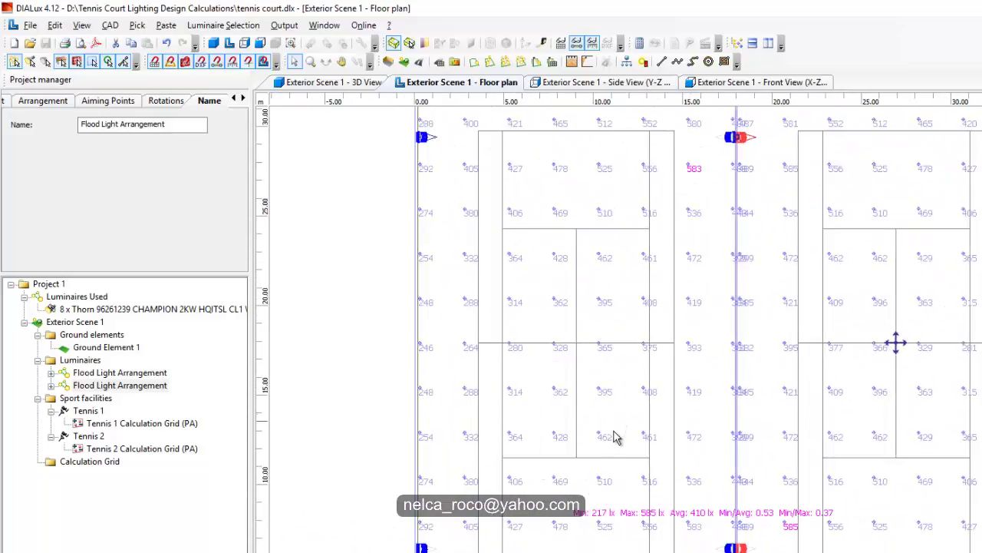
{"action": "scroll", "coordinate": [613, 439], "scroll_direction": "down", "scroll_amount": 1}
{"action": "middle_click_drag", "start_coordinate": [617, 455], "coordinate": [667, 528]}
{"action": "scroll", "coordinate": [667, 524], "scroll_direction": "down", "scroll_amount": 1}
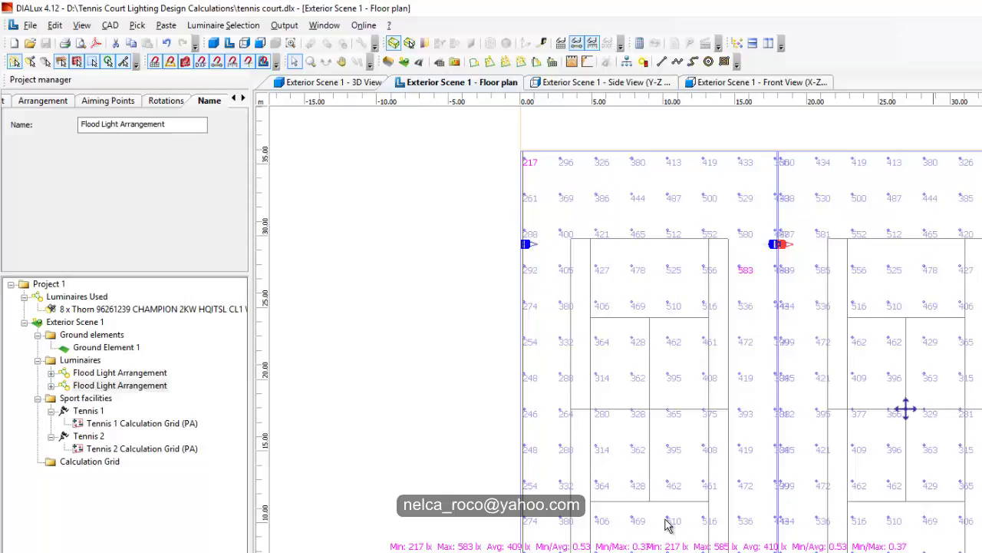
{"action": "scroll", "coordinate": [837, 465], "scroll_direction": "down", "scroll_amount": 3}
{"action": "scroll", "coordinate": [746, 407], "scroll_direction": "up", "scroll_amount": 1}
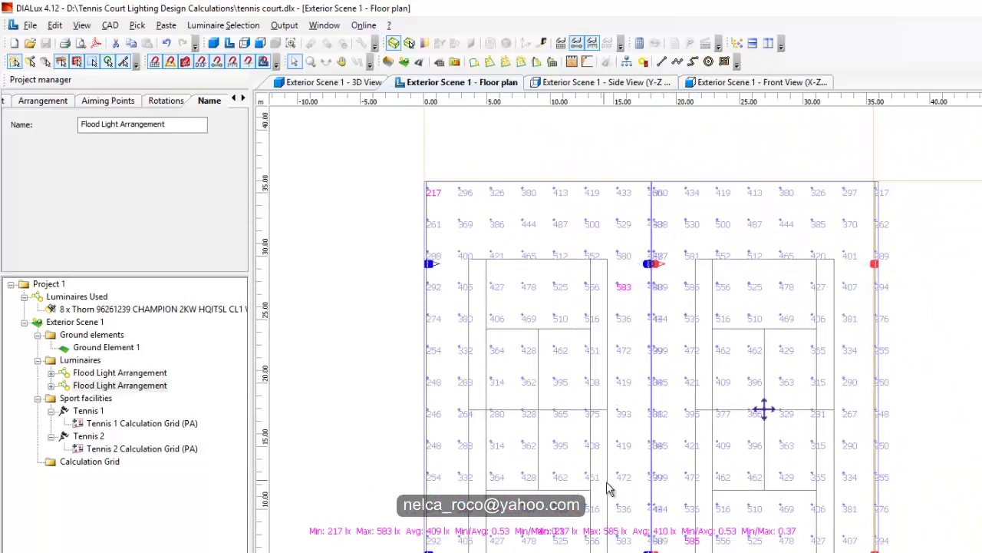
{"action": "scroll", "coordinate": [608, 495], "scroll_direction": "up", "scroll_amount": 3}
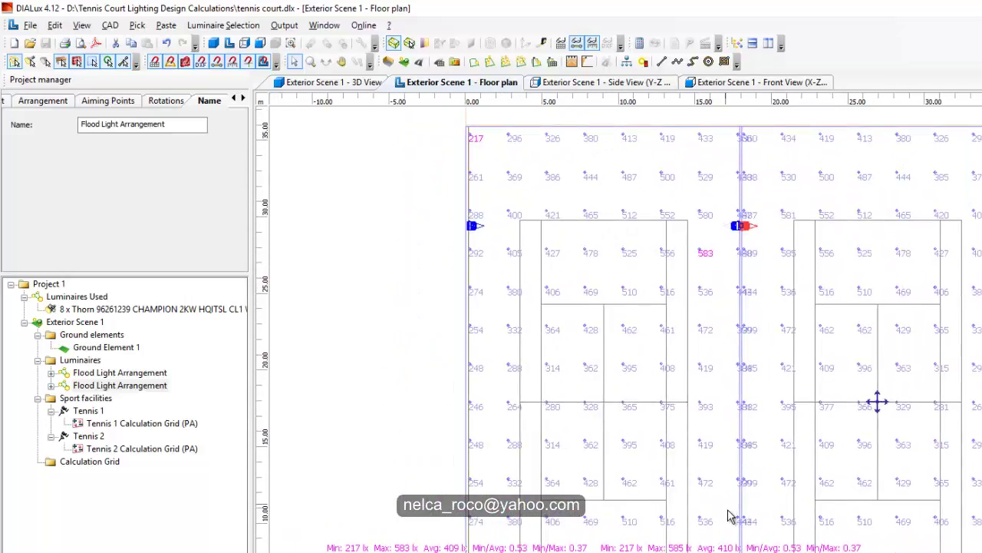
{"action": "scroll", "coordinate": [723, 544], "scroll_direction": "down", "scroll_amount": 4}
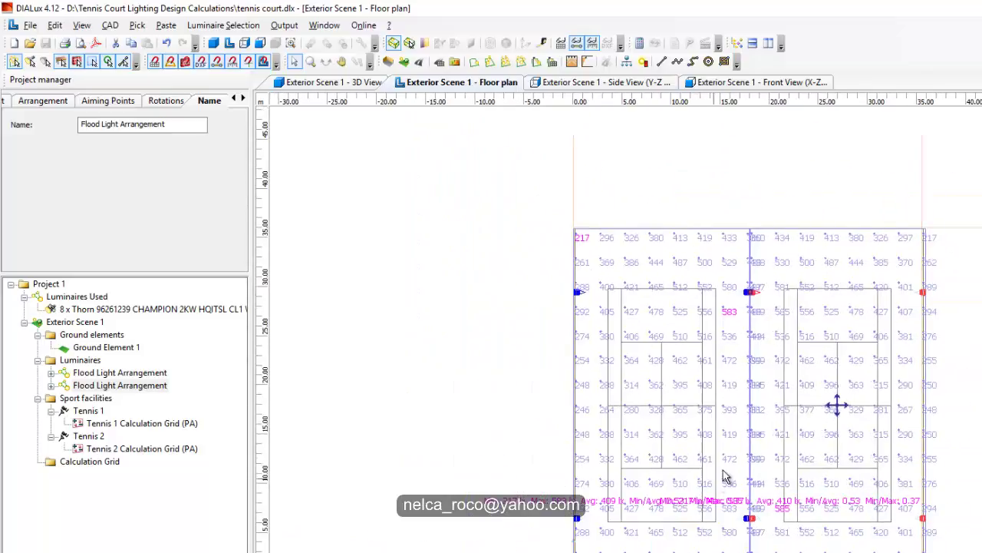
{"action": "scroll", "coordinate": [698, 526], "scroll_direction": "down", "scroll_amount": 2}
{"action": "scroll", "coordinate": [614, 335], "scroll_direction": "up", "scroll_amount": 3}
{"action": "scroll", "coordinate": [744, 443], "scroll_direction": "up", "scroll_amount": 2}
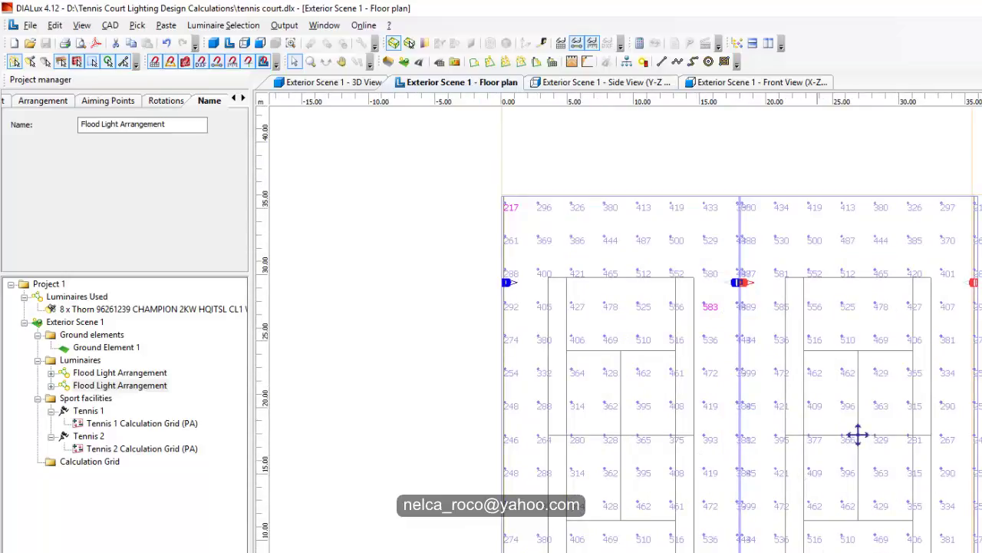
{"action": "middle_click_drag", "start_coordinate": [867, 506], "coordinate": [825, 488]}
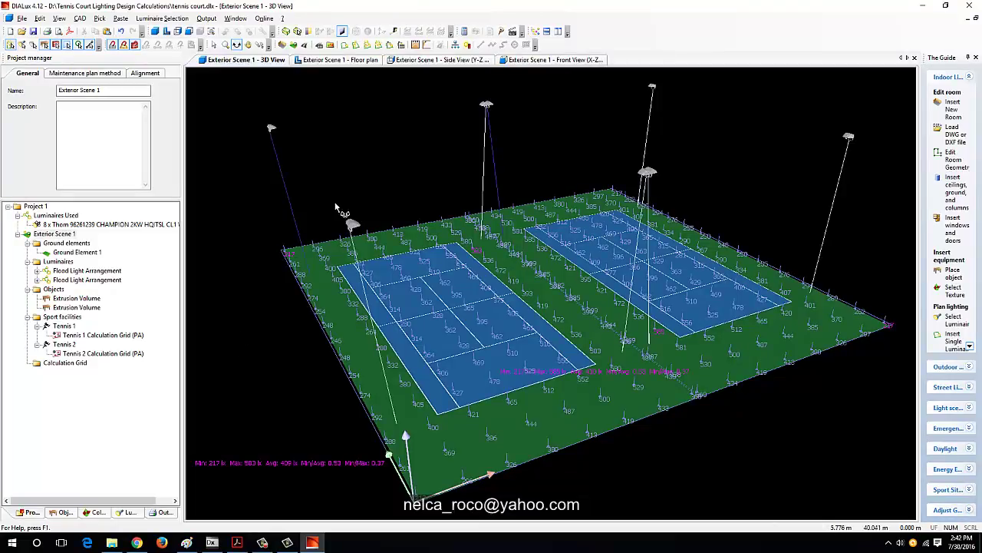
Inspect the courts and floodlight poles in 3D, then return to the floor plan
{"action": "left_click_drag", "start_coordinate": [366, 180], "coordinate": [379, 198]}
{"action": "left_click", "coordinate": [339, 63]}
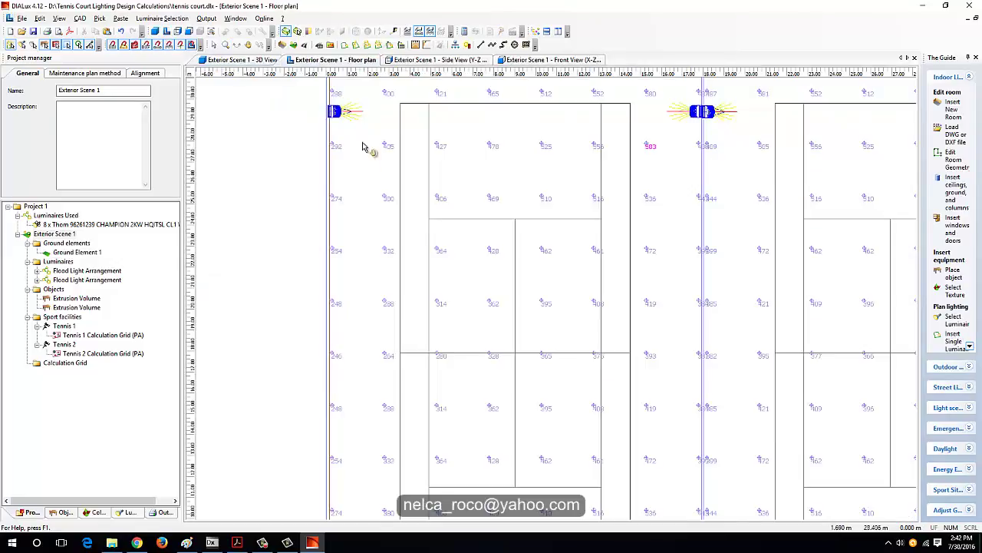
Review the grid illuminance values and summaries towards the origin end of the two courts
{"action": "scroll", "coordinate": [368, 192], "scroll_direction": "down", "scroll_amount": 5}
{"action": "middle_click_drag", "start_coordinate": [383, 221], "coordinate": [393, 145]}
{"action": "scroll", "coordinate": [392, 149], "scroll_direction": "up", "scroll_amount": 6}
{"action": "middle_click_drag", "start_coordinate": [307, 376], "coordinate": [400, 248]}
{"action": "scroll", "coordinate": [400, 248], "scroll_direction": "up", "scroll_amount": 1}
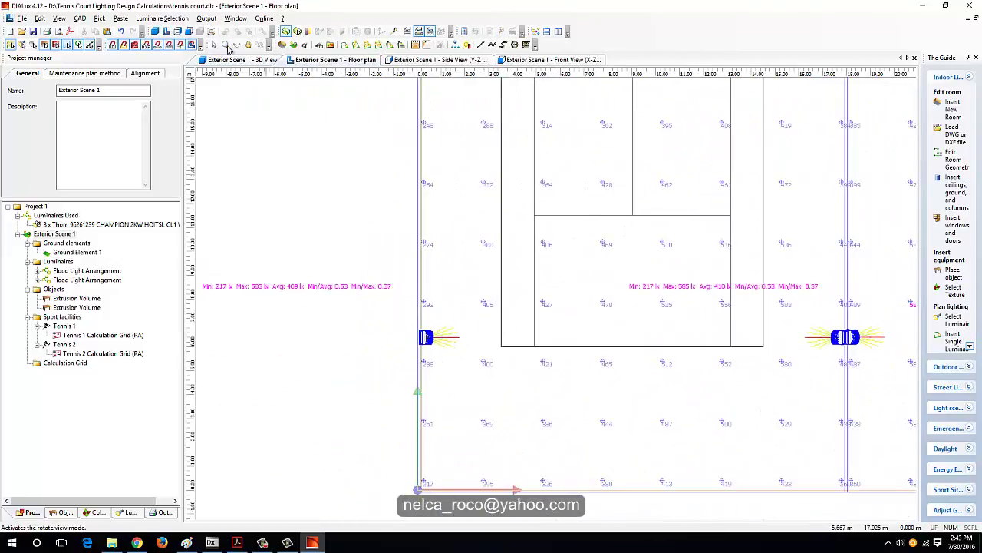
Set the Y beam angle of the first court's flood light arrangement to -10°
{"action": "left_click", "coordinate": [214, 45]}
{"action": "middle_click_drag", "start_coordinate": [340, 291], "coordinate": [441, 218]}
{"action": "scroll", "coordinate": [430, 213], "scroll_direction": "up", "scroll_amount": 4}
{"action": "middle_click_drag", "start_coordinate": [325, 151], "coordinate": [453, 228]}
{"action": "middle_click_drag", "start_coordinate": [597, 319], "coordinate": [573, 306]}
{"action": "left_click", "coordinate": [618, 307]}
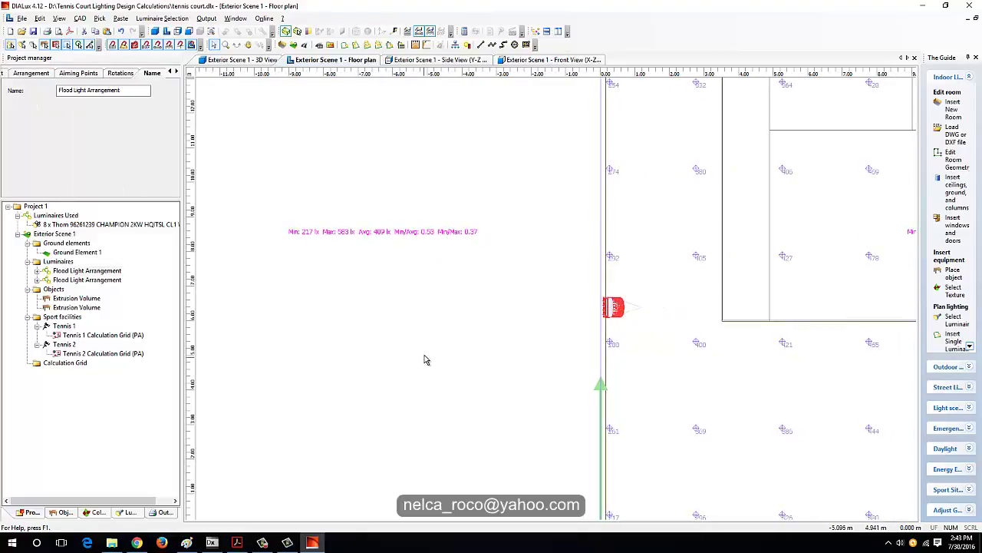
{"action": "left_click", "coordinate": [79, 73]}
{"action": "left_click", "coordinate": [91, 89]}
{"action": "type", "text": "-10"}
{"action": "key", "text": "Return"}
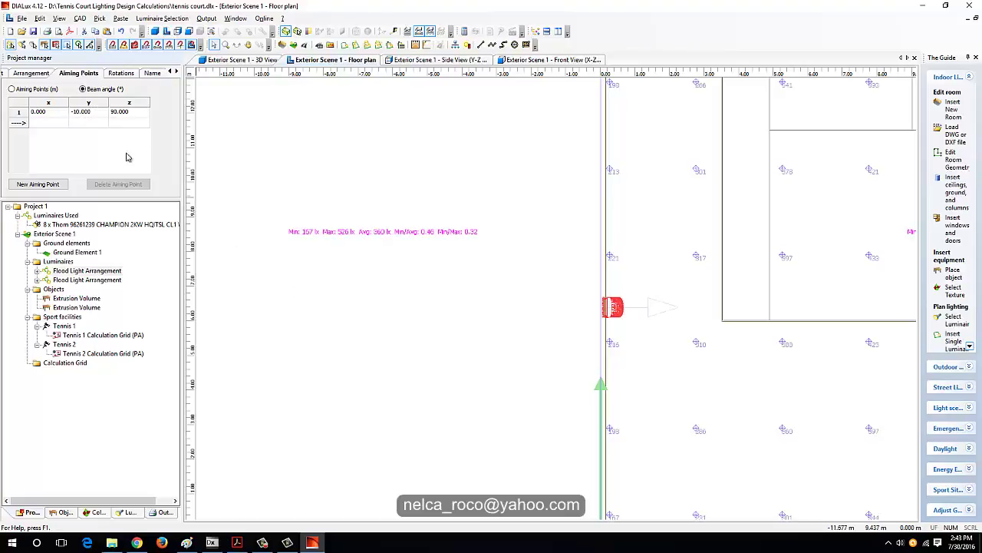
Set the arrangement's Y beam angle to -5° and check the illuminance summaries of both courts
{"action": "left_click", "coordinate": [85, 113]}
{"action": "key", "text": "Return"}
{"action": "scroll", "coordinate": [520, 275], "scroll_direction": "down", "scroll_amount": 2}
{"action": "middle_click_drag", "start_coordinate": [520, 275], "coordinate": [416, 284]}
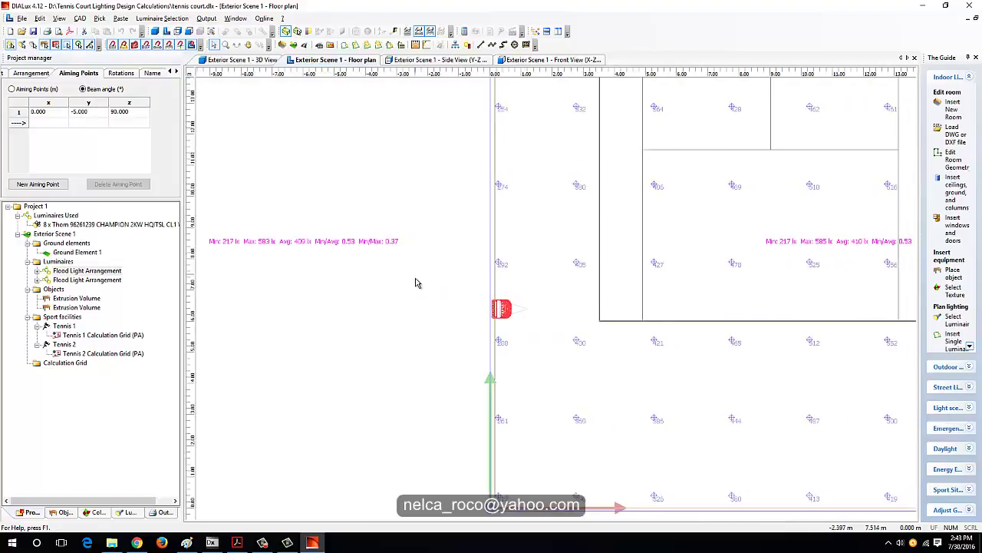
{"action": "scroll", "coordinate": [430, 291], "scroll_direction": "down", "scroll_amount": 2}
{"action": "middle_click_drag", "start_coordinate": [528, 334], "coordinate": [509, 369]}
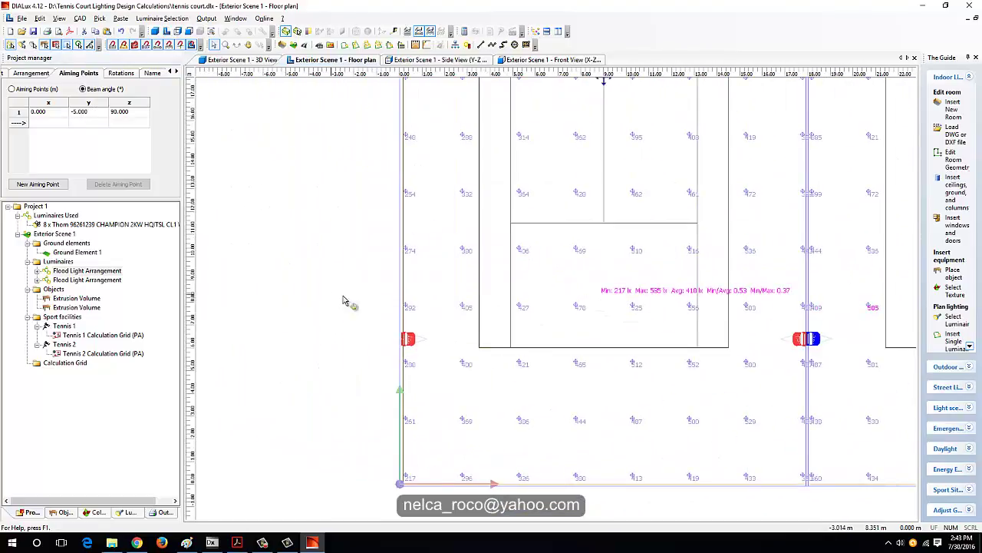
{"action": "middle_click_drag", "start_coordinate": [373, 294], "coordinate": [484, 287]}
Inspect the two courts, poles and grid values from another angle in 3D, and return to the floor plan
{"action": "left_click", "coordinate": [242, 60]}
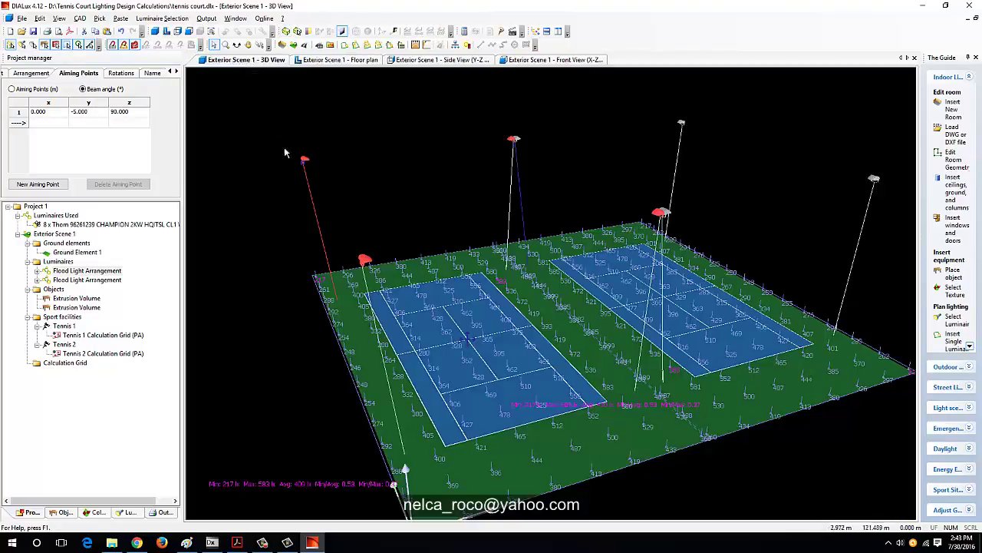
{"action": "left_click", "coordinate": [411, 147]}
{"action": "left_click", "coordinate": [235, 44]}
{"action": "left_click_drag", "start_coordinate": [363, 105], "coordinate": [359, 69]}
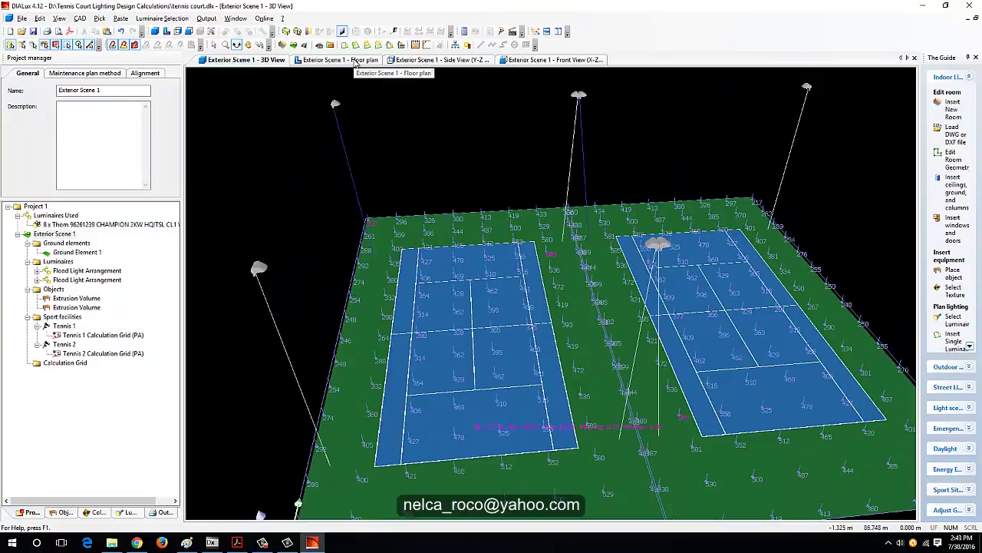
{"action": "left_click", "coordinate": [356, 61]}
{"action": "middle_click_drag", "start_coordinate": [454, 234], "coordinate": [402, 251]}
Switch to the Thorn Handbook PDF for the outdoor tennis Class III requirements, and return to DIALux to compare both courts' summaries
{"action": "left_click", "coordinate": [238, 547]}
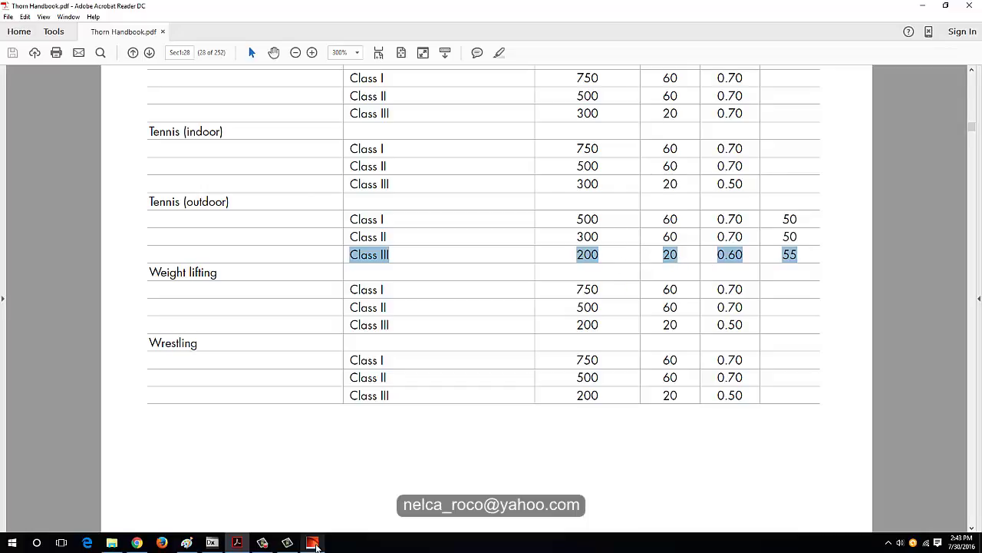
{"action": "left_click", "coordinate": [312, 542]}
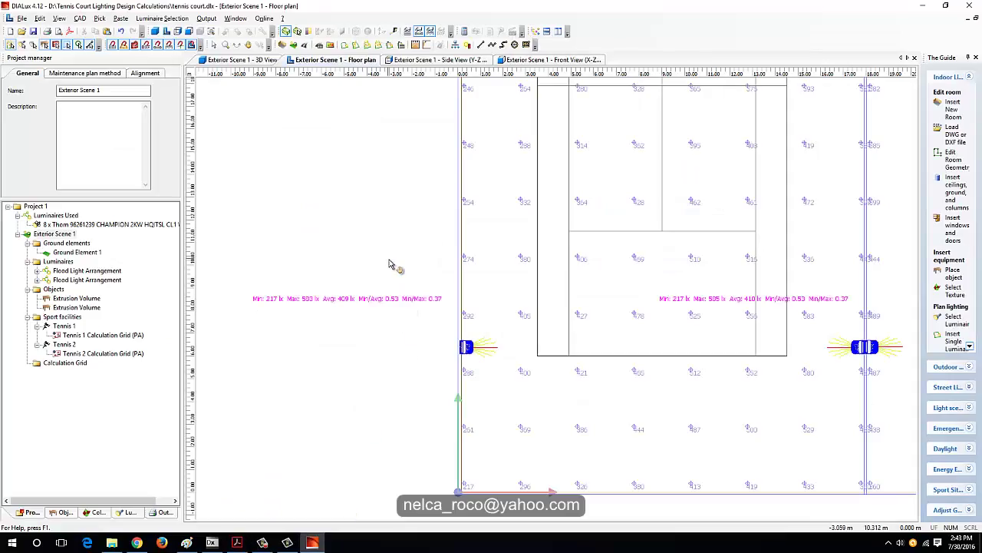
{"action": "middle_click_drag", "start_coordinate": [392, 260], "coordinate": [343, 283]}
{"action": "scroll", "coordinate": [334, 310], "scroll_direction": "down", "scroll_amount": 1}
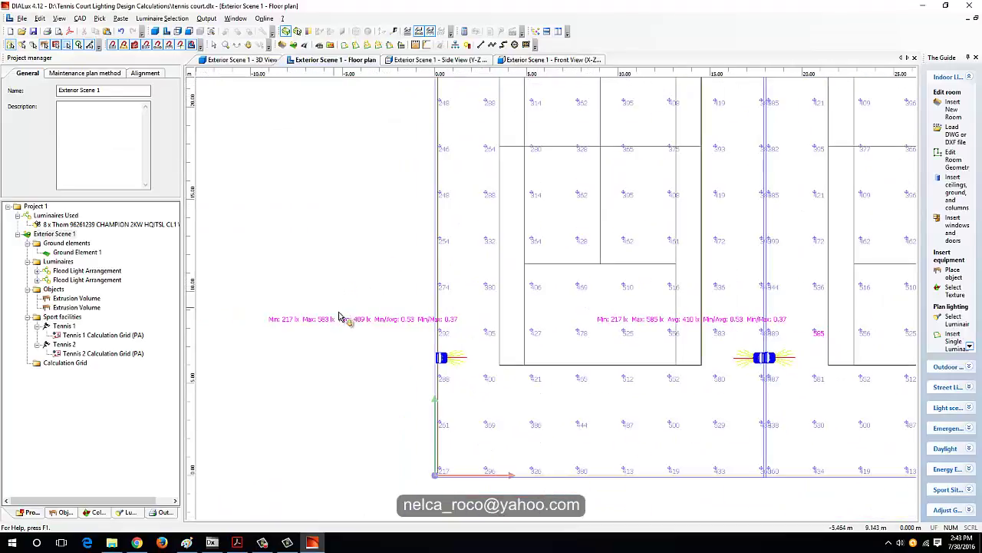
{"action": "middle_click_drag", "start_coordinate": [419, 248], "coordinate": [350, 267]}
{"action": "scroll", "coordinate": [347, 302], "scroll_direction": "down", "scroll_amount": 2}
{"action": "middle_click_drag", "start_coordinate": [513, 246], "coordinate": [417, 278]}
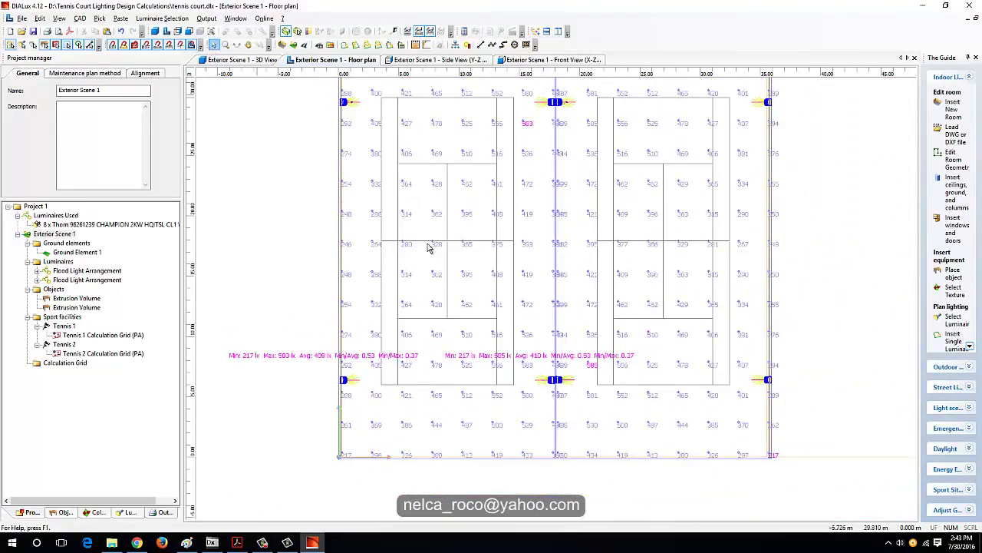
Delete the second court's flood light arrangement
{"action": "scroll", "coordinate": [556, 300], "scroll_direction": "up", "scroll_amount": 2}
{"action": "left_click", "coordinate": [867, 419]}
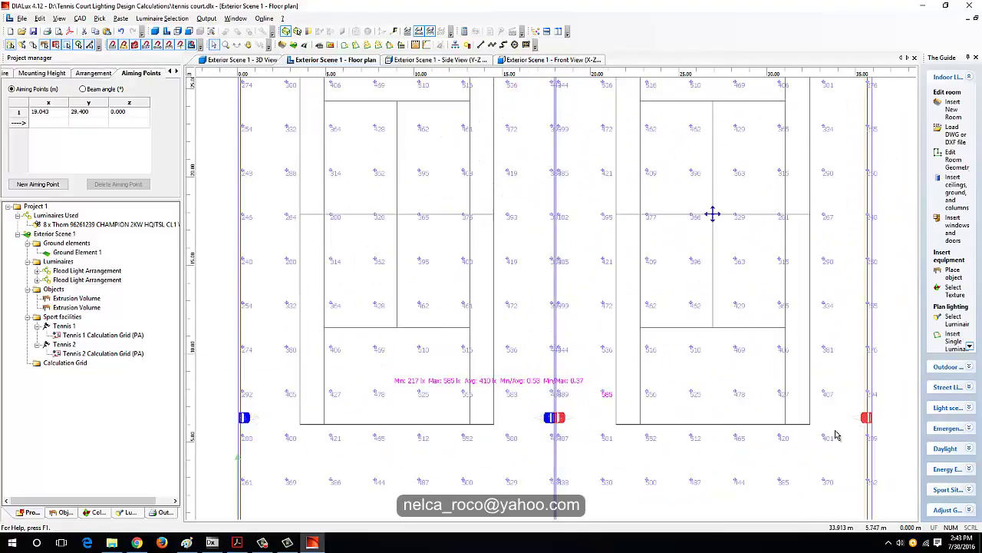
{"action": "key", "text": "Delete"}
{"action": "middle_click_drag", "start_coordinate": [620, 356], "coordinate": [847, 313]}
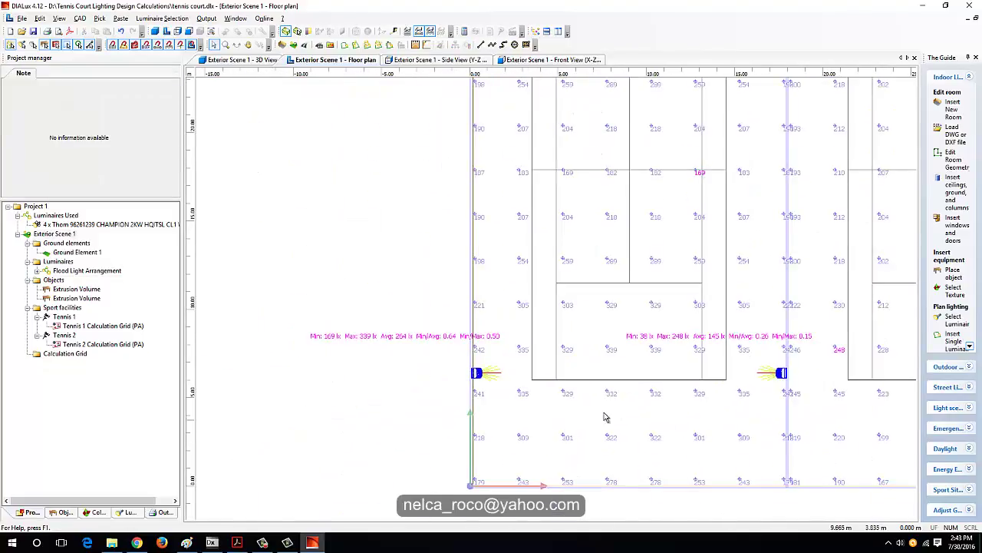
Examine the first court's illuminance and uniformity summary with only its own flood light arrangement in place
{"action": "scroll", "coordinate": [588, 410], "scroll_direction": "up", "scroll_amount": 1}
{"action": "middle_click_drag", "start_coordinate": [489, 402], "coordinate": [625, 350]}
{"action": "scroll", "coordinate": [540, 322], "scroll_direction": "up", "scroll_amount": 1}
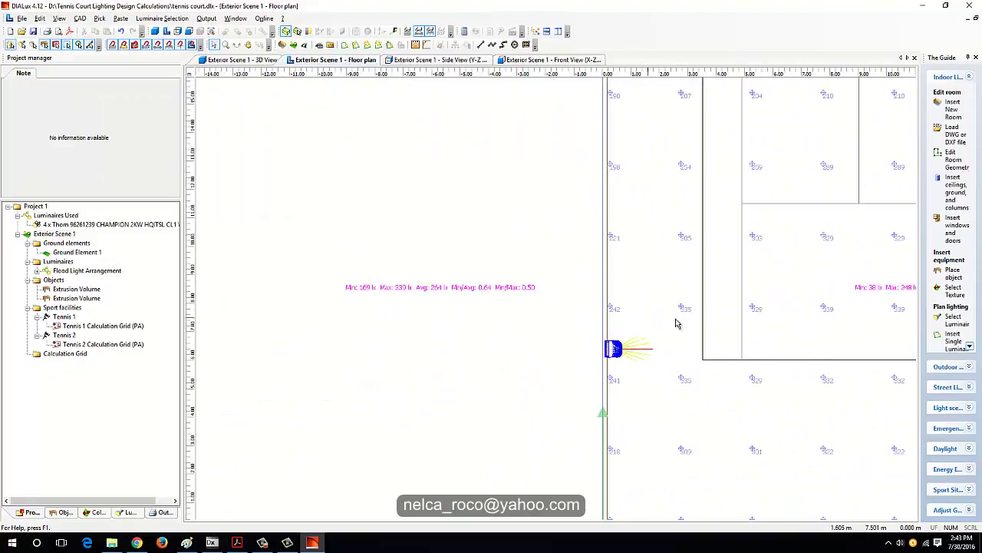
{"action": "scroll", "coordinate": [524, 359], "scroll_direction": "down", "scroll_amount": 1}
{"action": "middle_click_drag", "start_coordinate": [774, 300], "coordinate": [603, 424]}
{"action": "scroll", "coordinate": [604, 424], "scroll_direction": "down", "scroll_amount": 3}
{"action": "middle_click_drag", "start_coordinate": [231, 423], "coordinate": [392, 356]}
{"action": "scroll", "coordinate": [391, 358], "scroll_direction": "up", "scroll_amount": 3}
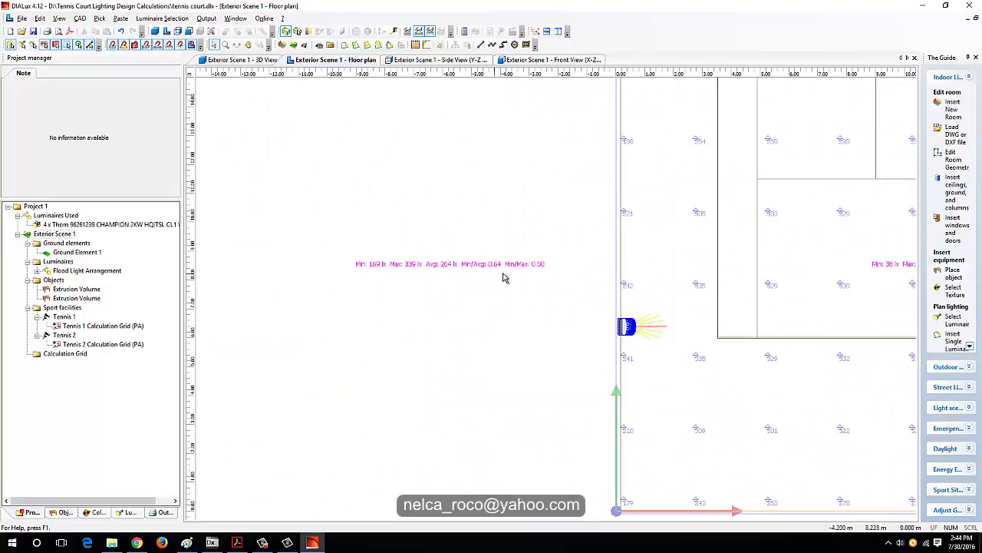
{"action": "scroll", "coordinate": [499, 274], "scroll_direction": "down", "scroll_amount": 3}
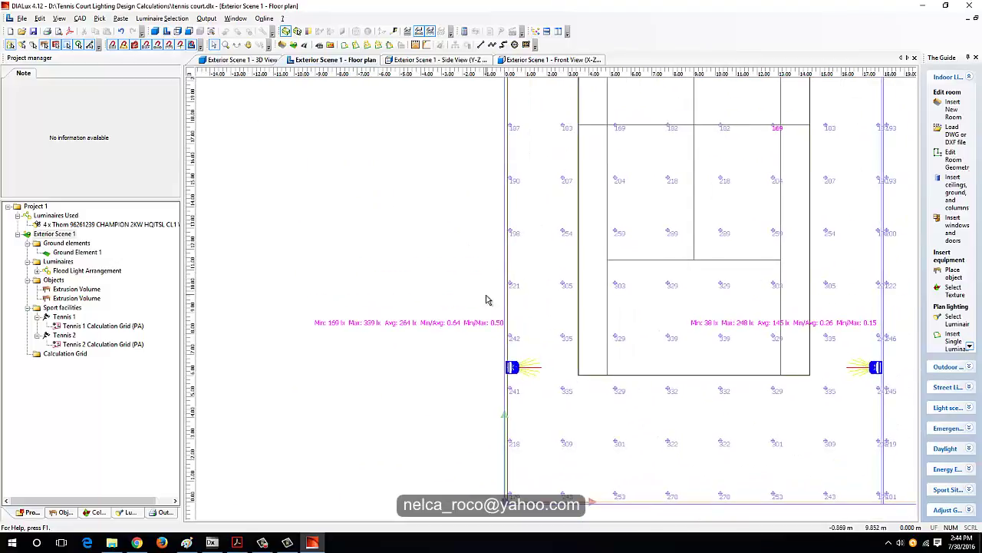
{"action": "scroll", "coordinate": [492, 369], "scroll_direction": "up", "scroll_amount": 3}
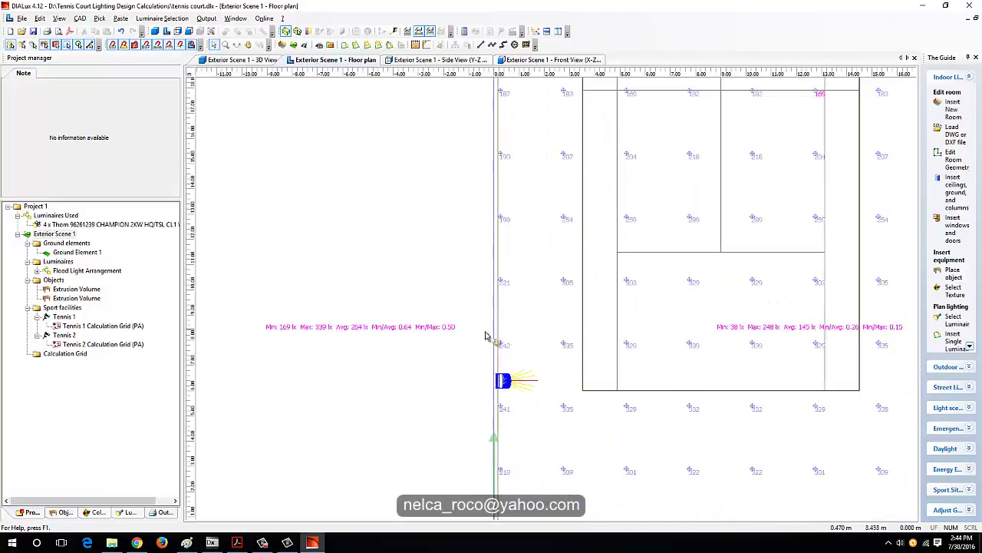
{"action": "middle_click_drag", "start_coordinate": [539, 328], "coordinate": [600, 307]}
{"action": "scroll", "coordinate": [574, 347], "scroll_direction": "up", "scroll_amount": 1}
{"action": "scroll", "coordinate": [573, 354], "scroll_direction": "down", "scroll_amount": 1}
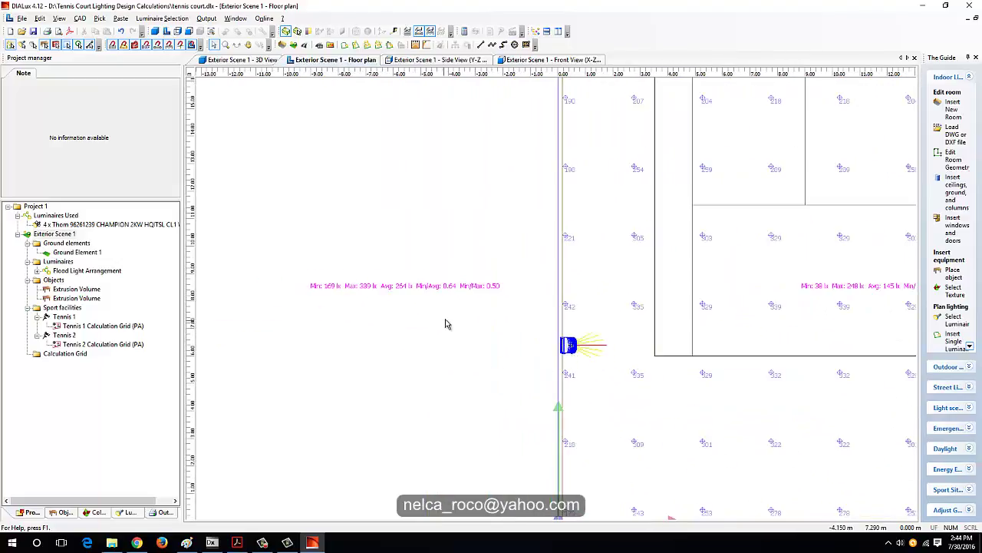
Set the number of luminaires per position in the remaining flood light arrangement to 2
{"action": "left_click", "coordinate": [566, 345]}
{"action": "middle_click_drag", "start_coordinate": [590, 293], "coordinate": [560, 351]}
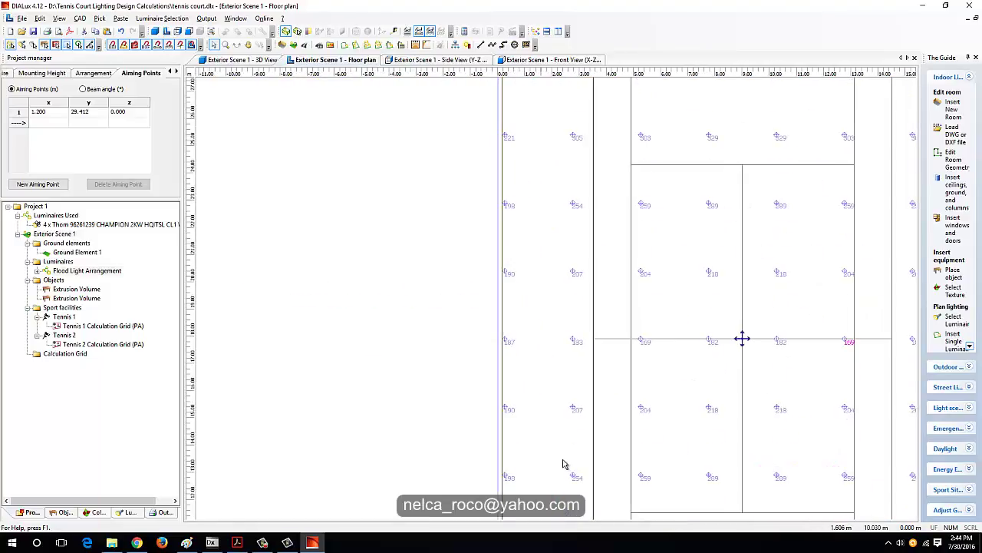
{"action": "scroll", "coordinate": [559, 345], "scroll_direction": "down", "scroll_amount": 3}
{"action": "middle_click_drag", "start_coordinate": [577, 208], "coordinate": [524, 304]}
{"action": "scroll", "coordinate": [522, 304], "scroll_direction": "up", "scroll_amount": 4}
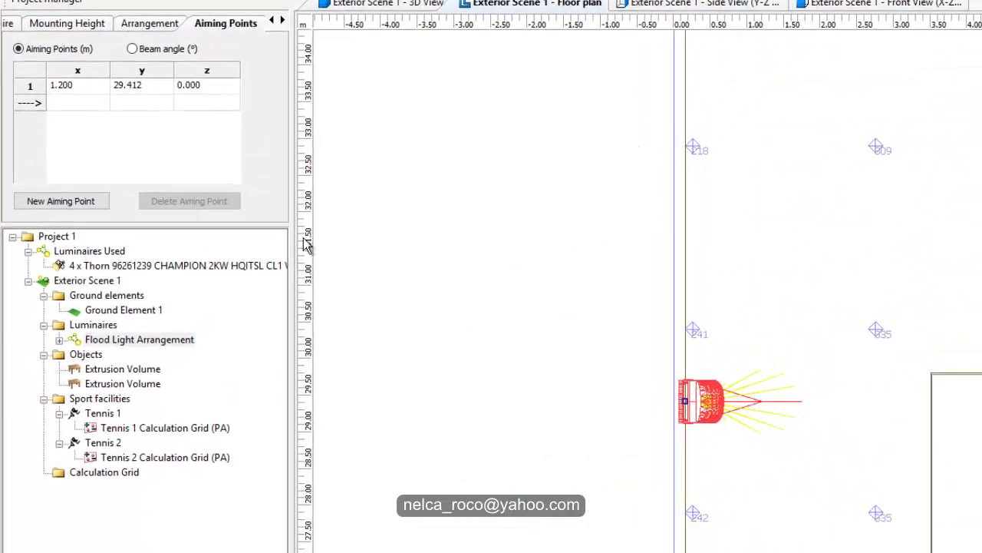
{"action": "left_click", "coordinate": [66, 43]}
{"action": "left_click", "coordinate": [15, 41]}
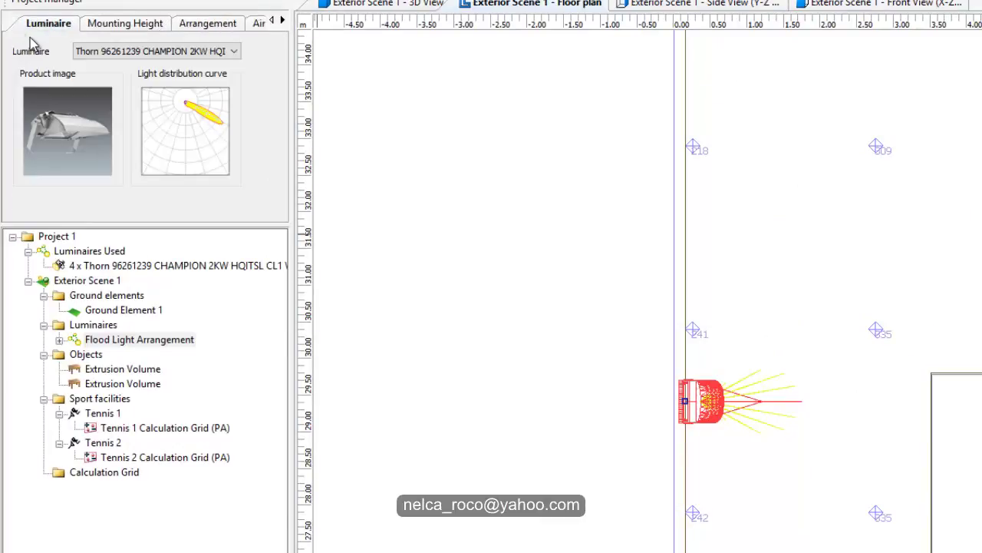
{"action": "left_click", "coordinate": [115, 25]}
{"action": "left_click", "coordinate": [182, 22]}
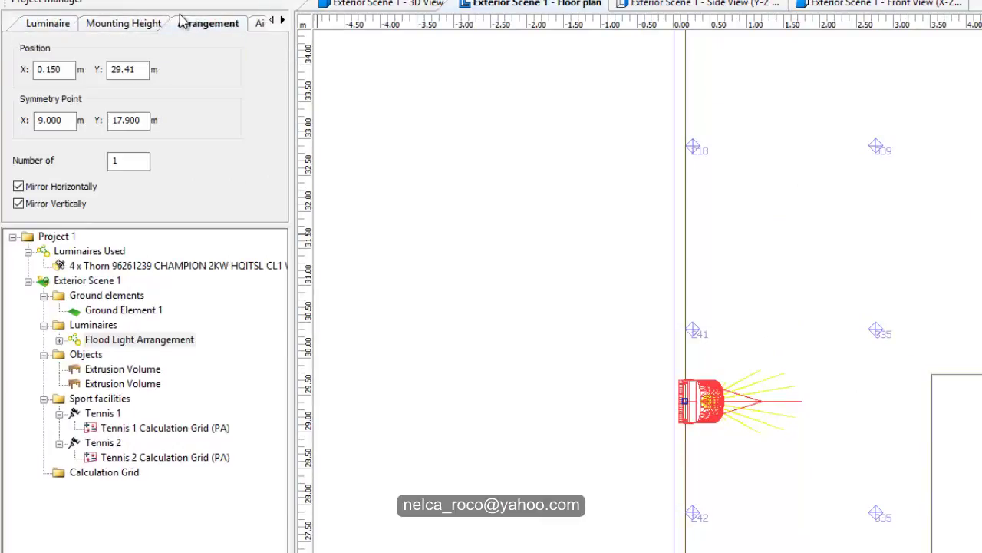
{"action": "double_click", "coordinate": [128, 161]}
{"action": "type", "text": "2"}
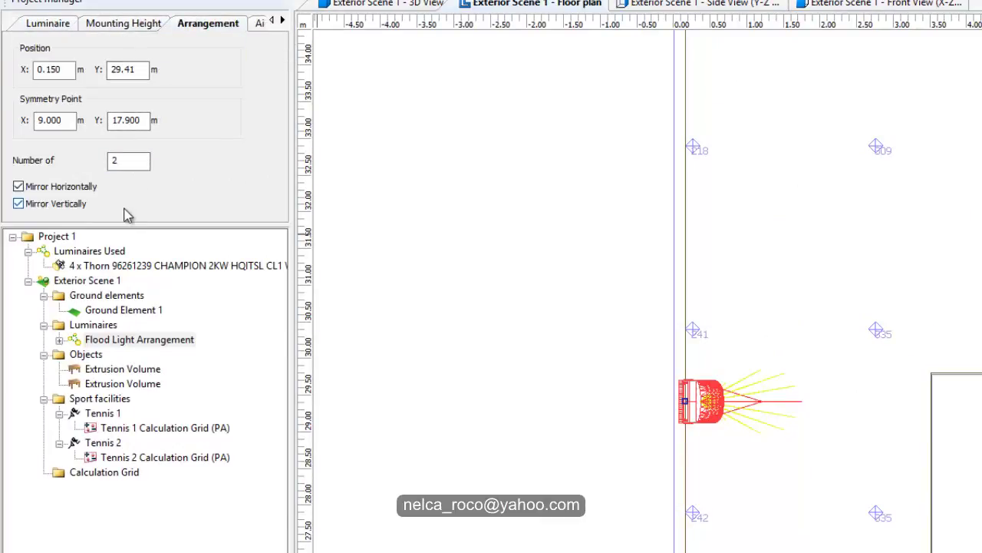
{"action": "key", "text": "Return"}
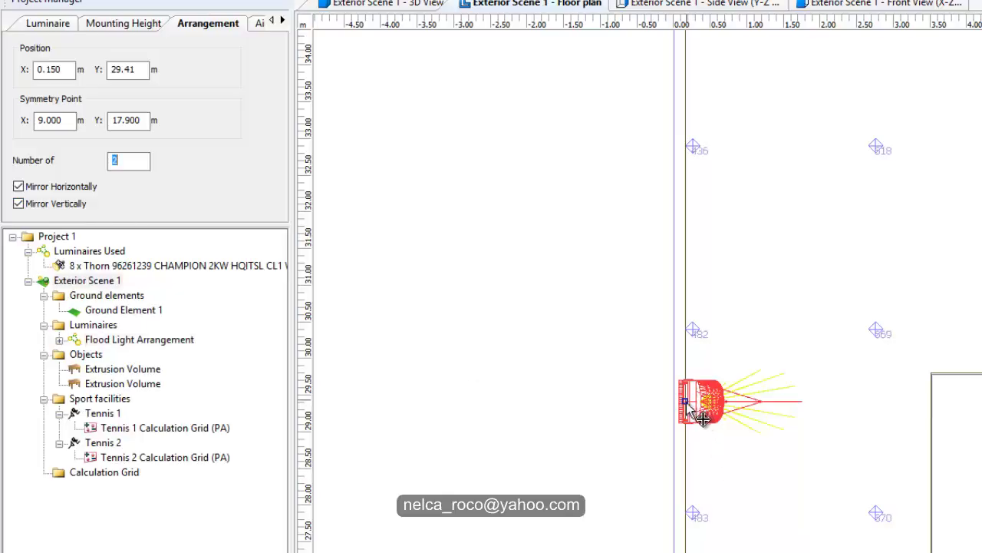
Try moving the doubled flood light arrangement to Y 28.90 m and undo the move
{"action": "left_click_drag", "start_coordinate": [688, 404], "coordinate": [688, 445]}
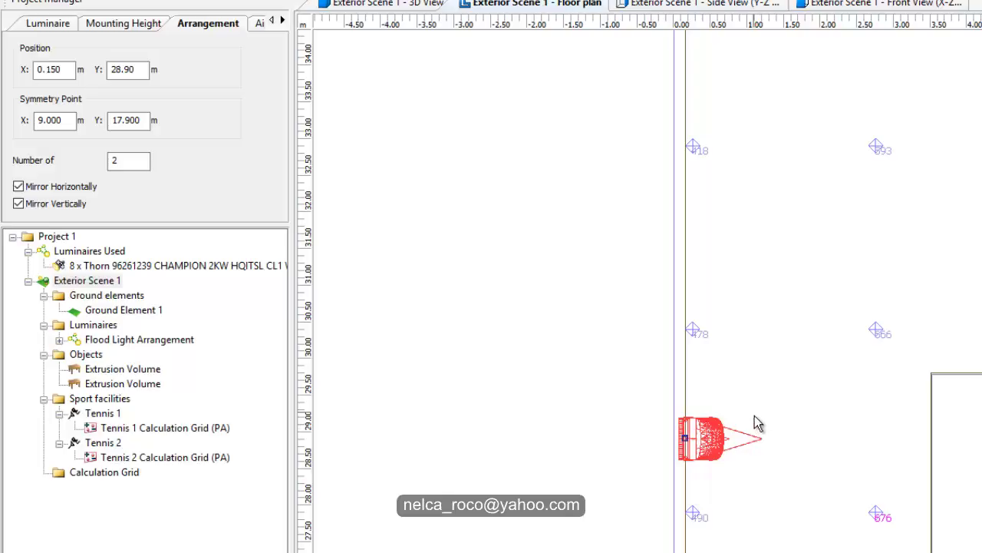
{"action": "key", "text": "ctrl+z"}
Split the doubled luminaires into two separate flood light arrangements and move one along the court edge to Y 28.81 m
{"action": "left_click", "coordinate": [711, 417]}
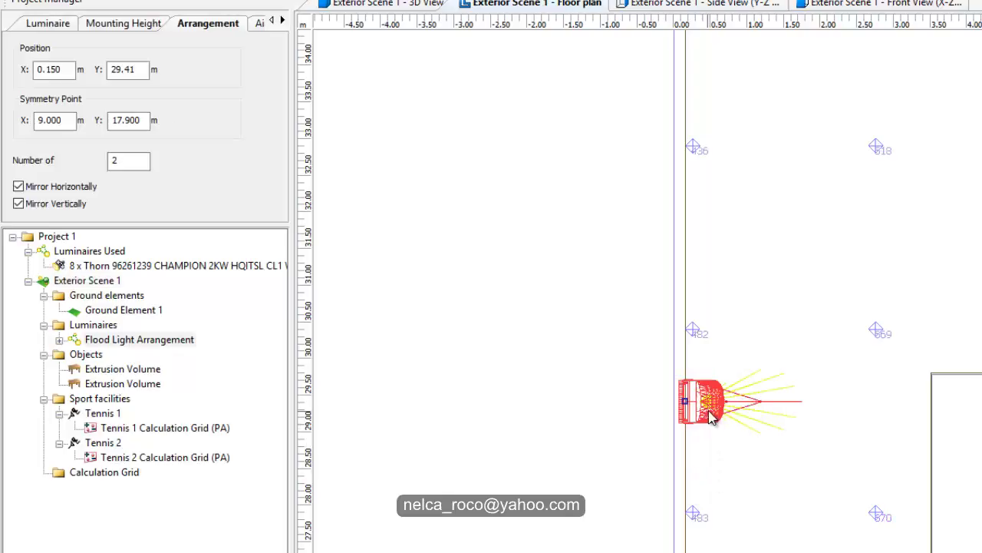
{"action": "right_click", "coordinate": [708, 413]}
{"action": "left_click", "coordinate": [735, 192]}
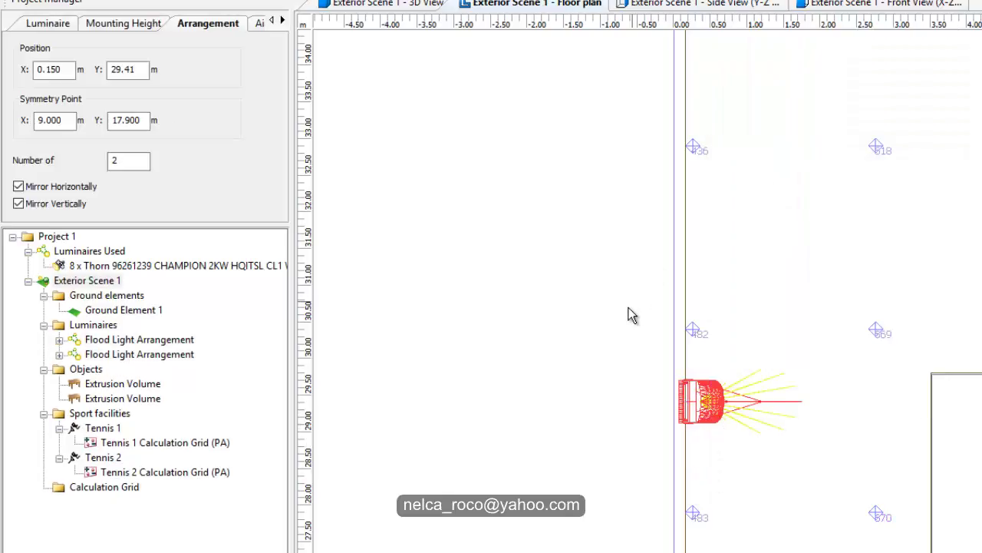
{"action": "left_click", "coordinate": [708, 416]}
{"action": "left_click_drag", "start_coordinate": [685, 401], "coordinate": [685, 445]}
Review the paired floodlights at both ends of the court edge and the first court's illuminance and uniformity summary
{"action": "middle_click_drag", "start_coordinate": [679, 428], "coordinate": [674, 218]}
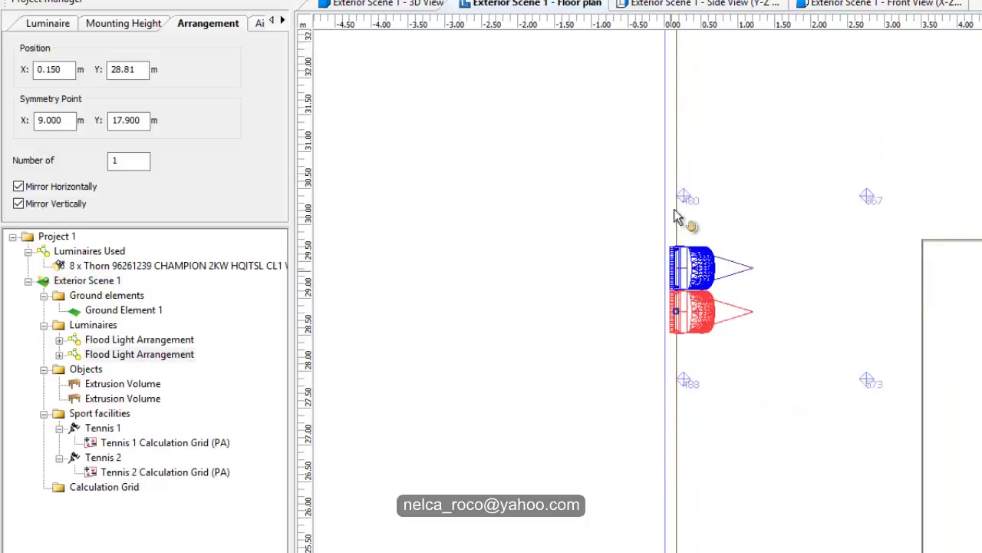
{"action": "scroll", "coordinate": [715, 481], "scroll_direction": "down", "scroll_amount": 3}
{"action": "middle_click_drag", "start_coordinate": [715, 481], "coordinate": [680, 215]}
{"action": "middle_click_drag", "start_coordinate": [677, 503], "coordinate": [688, 270]}
{"action": "scroll", "coordinate": [688, 271], "scroll_direction": "up", "scroll_amount": 3}
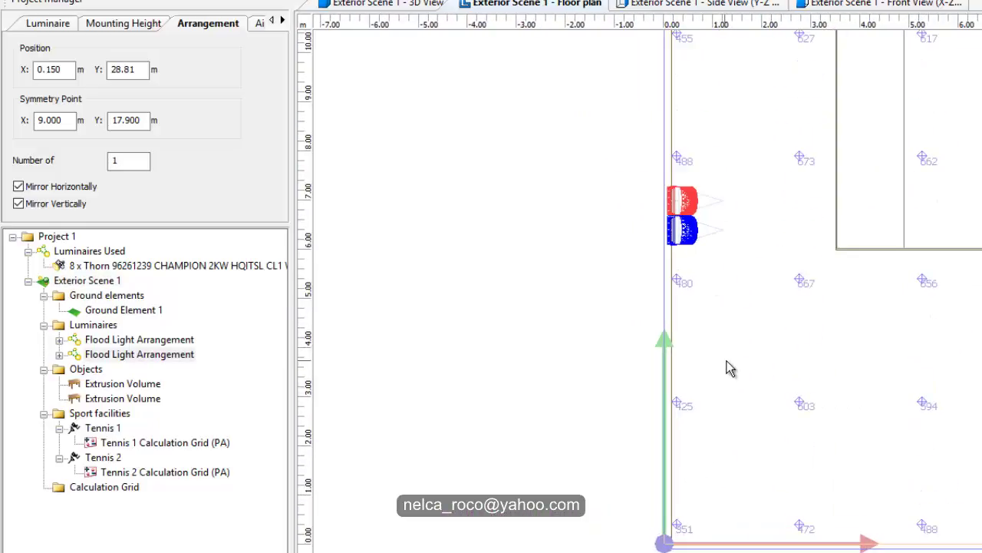
{"action": "scroll", "coordinate": [726, 360], "scroll_direction": "down", "scroll_amount": 4}
{"action": "scroll", "coordinate": [722, 285], "scroll_direction": "up", "scroll_amount": 3}
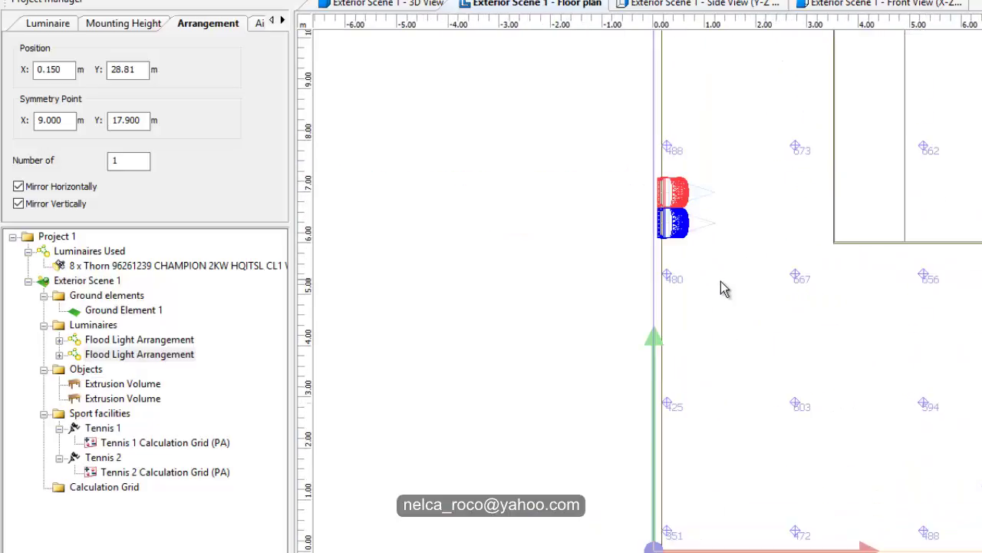
{"action": "middle_click_drag", "start_coordinate": [721, 285], "coordinate": [805, 423]}
{"action": "middle_click_drag", "start_coordinate": [626, 292], "coordinate": [842, 428]}
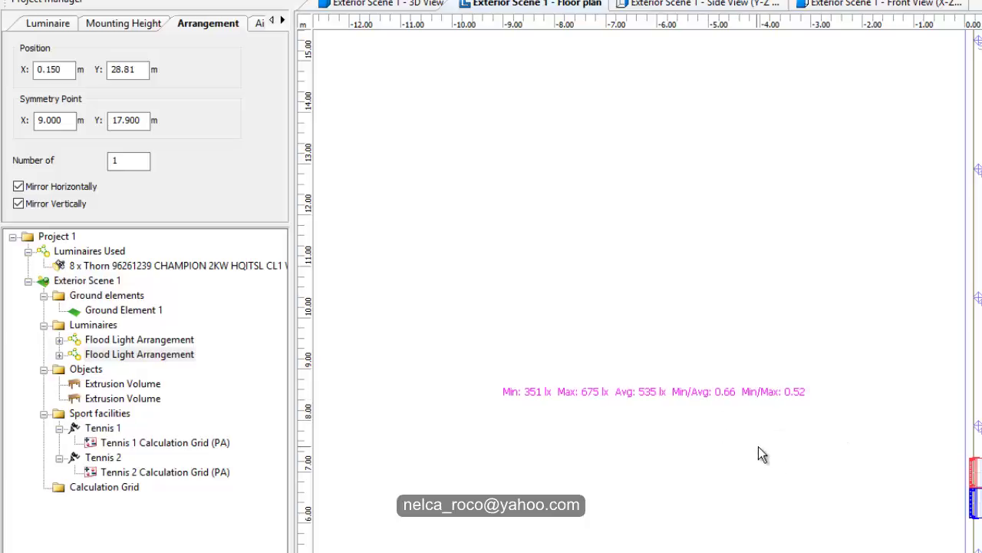
{"action": "middle_click_drag", "start_coordinate": [784, 359], "coordinate": [694, 546]}
{"action": "scroll", "coordinate": [840, 403], "scroll_direction": "down", "scroll_amount": 3}
{"action": "middle_click_drag", "start_coordinate": [874, 322], "coordinate": [830, 486]}
Move the second flood light arrangement to Y 28.72 m to leave a gap between the paired floodlights
{"action": "scroll", "coordinate": [793, 226], "scroll_direction": "up", "scroll_amount": 2}
{"action": "scroll", "coordinate": [795, 234], "scroll_direction": "up", "scroll_amount": 6}
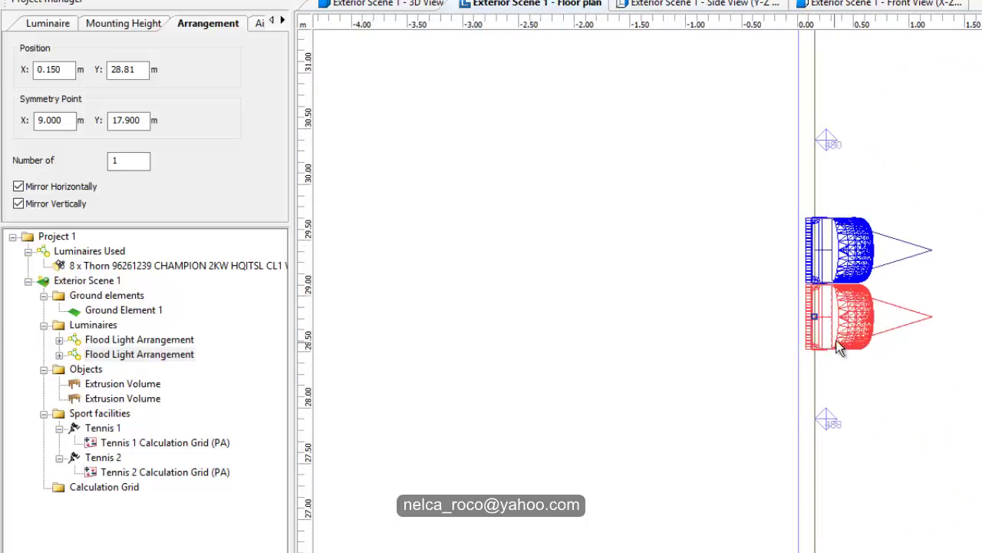
{"action": "left_click_drag", "start_coordinate": [781, 284], "coordinate": [781, 301]}
{"action": "scroll", "coordinate": [790, 359], "scroll_direction": "down", "scroll_amount": 2}
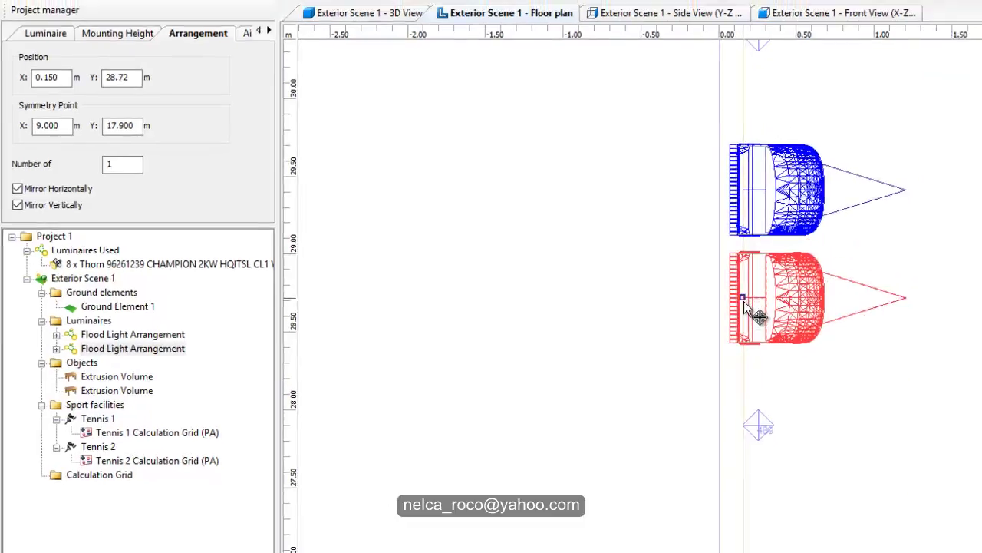
Show the floodlights' beam direction lines and move the second flood light arrangement to Y 28.64 m to widen the gap
{"action": "scroll", "coordinate": [628, 338], "scroll_direction": "up", "scroll_amount": 2}
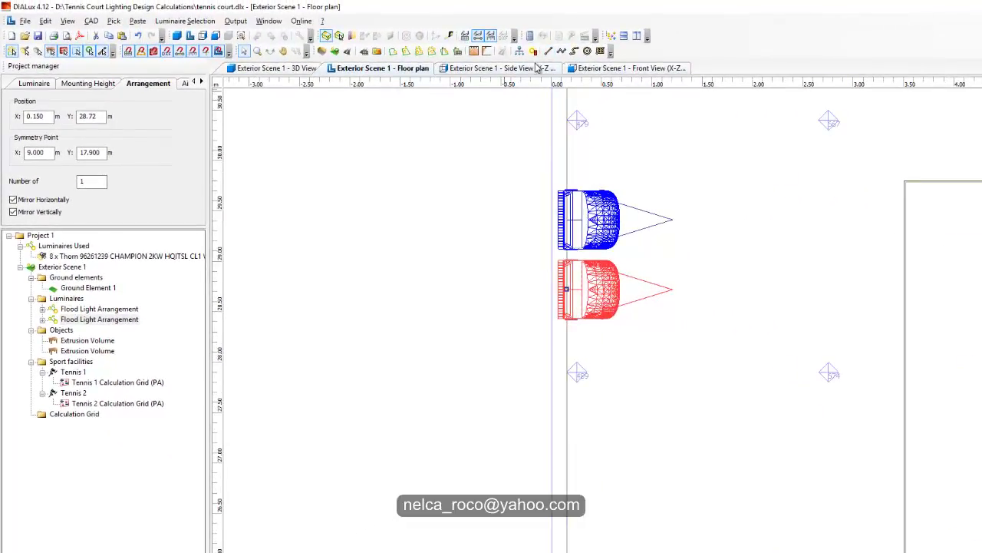
{"action": "left_click", "coordinate": [450, 36]}
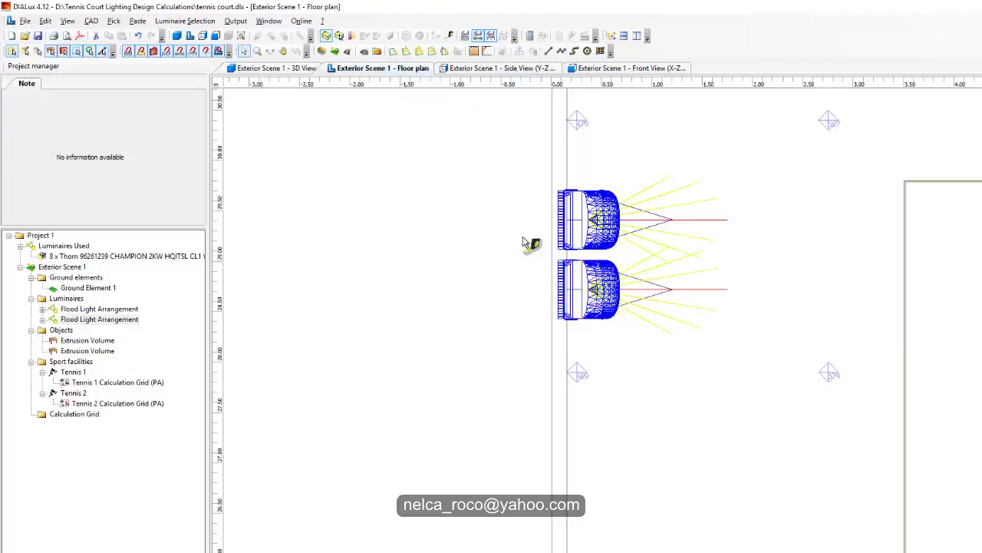
{"action": "mouse_move", "coordinate": [537, 223]}
{"action": "left_mouse_down"}
{"action": "mouse_move", "coordinate": [533, 299]}
{"action": "mouse_move", "coordinate": [577, 306]}
{"action": "left_mouse_up"}
{"action": "left_click", "coordinate": [574, 303]}
{"action": "left_click", "coordinate": [479, 299]}
{"action": "scroll", "coordinate": [482, 313], "scroll_direction": "down", "scroll_amount": 4}
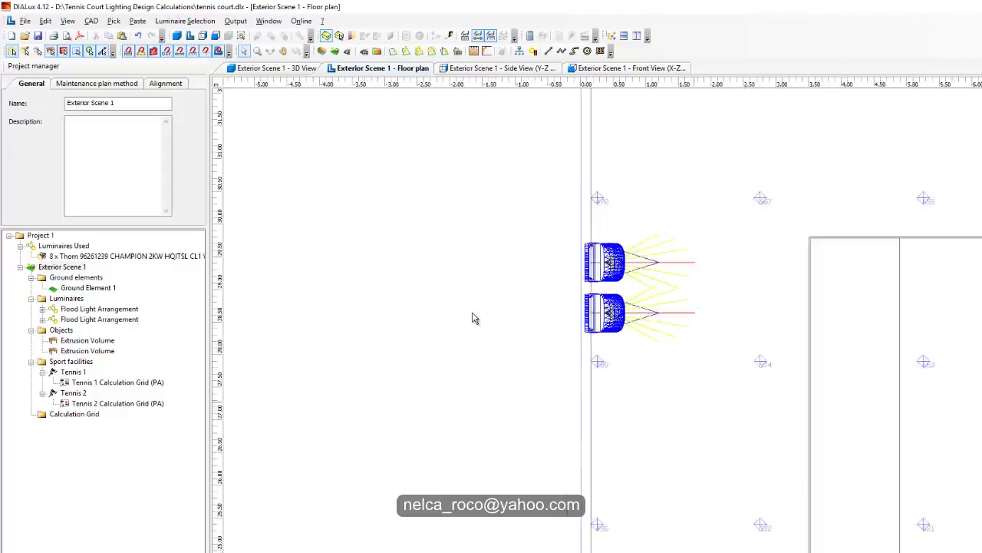
Examine both courts' illuminance and uniformity summaries and the mirrored floodlight pairs at the lower end of the first court
{"action": "middle_click_drag", "start_coordinate": [535, 345], "coordinate": [443, 156]}
{"action": "scroll", "coordinate": [461, 373], "scroll_direction": "down", "scroll_amount": 3}
{"action": "middle_click_drag", "start_coordinate": [646, 410], "coordinate": [519, 198]}
{"action": "scroll", "coordinate": [564, 358], "scroll_direction": "down", "scroll_amount": 1}
{"action": "scroll", "coordinate": [566, 362], "scroll_direction": "up", "scroll_amount": 4}
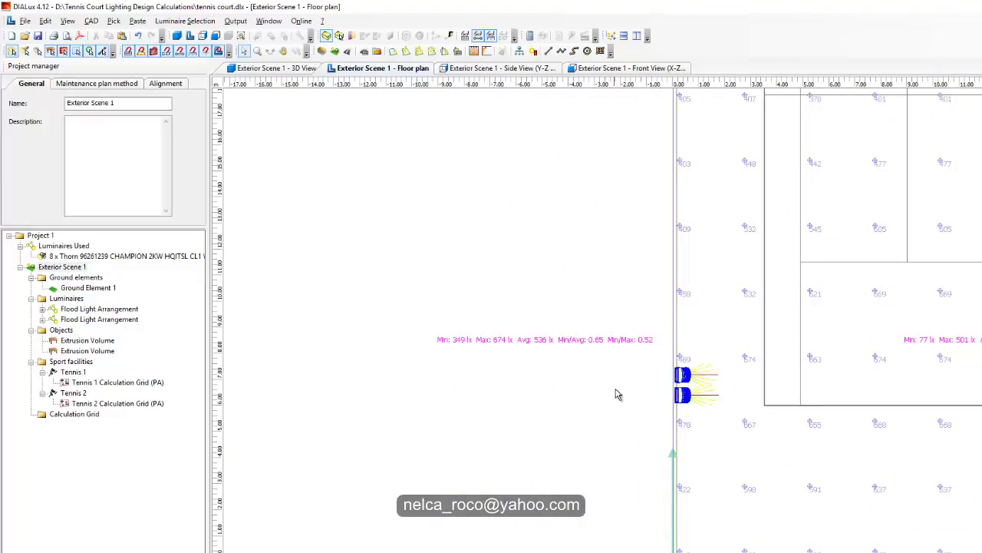
{"action": "scroll", "coordinate": [616, 402], "scroll_direction": "down", "scroll_amount": 2}
{"action": "middle_click_drag", "start_coordinate": [627, 389], "coordinate": [501, 392]}
{"action": "middle_click_drag", "start_coordinate": [618, 345], "coordinate": [622, 526]}
{"action": "middle_click_drag", "start_coordinate": [706, 308], "coordinate": [647, 453]}
{"action": "scroll", "coordinate": [647, 453], "scroll_direction": "up", "scroll_amount": 5}
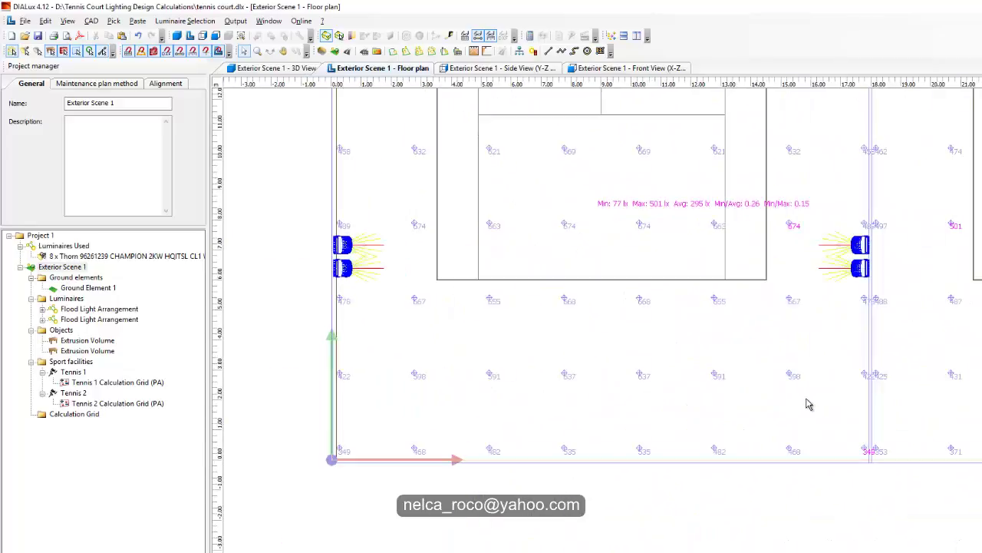
Examine the grid illuminance values along the first court between the floodlight pairs at its two ends
{"action": "scroll", "coordinate": [813, 412], "scroll_direction": "up", "scroll_amount": 2}
{"action": "scroll", "coordinate": [684, 322], "scroll_direction": "down", "scroll_amount": 2}
{"action": "middle_click_drag", "start_coordinate": [690, 327], "coordinate": [708, 541]}
{"action": "middle_click_drag", "start_coordinate": [712, 408], "coordinate": [717, 352]}
{"action": "scroll", "coordinate": [775, 393], "scroll_direction": "up", "scroll_amount": 1}
{"action": "scroll", "coordinate": [803, 379], "scroll_direction": "up", "scroll_amount": 1}
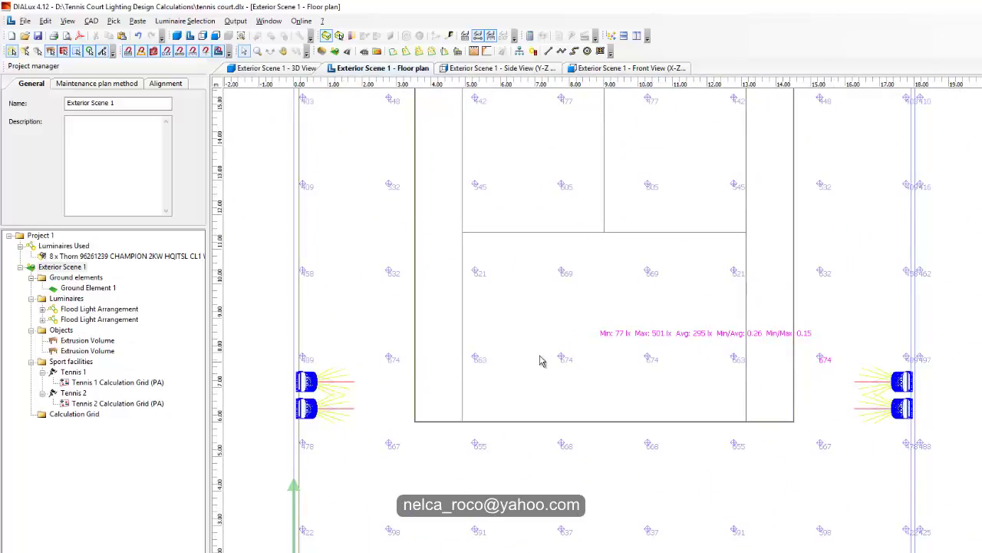
{"action": "scroll", "coordinate": [680, 323], "scroll_direction": "down", "scroll_amount": 1}
{"action": "middle_click_drag", "start_coordinate": [688, 385], "coordinate": [713, 539]}
{"action": "scroll", "coordinate": [725, 414], "scroll_direction": "down", "scroll_amount": 4}
{"action": "middle_click_drag", "start_coordinate": [747, 208], "coordinate": [726, 469]}
{"action": "scroll", "coordinate": [743, 345], "scroll_direction": "up", "scroll_amount": 3}
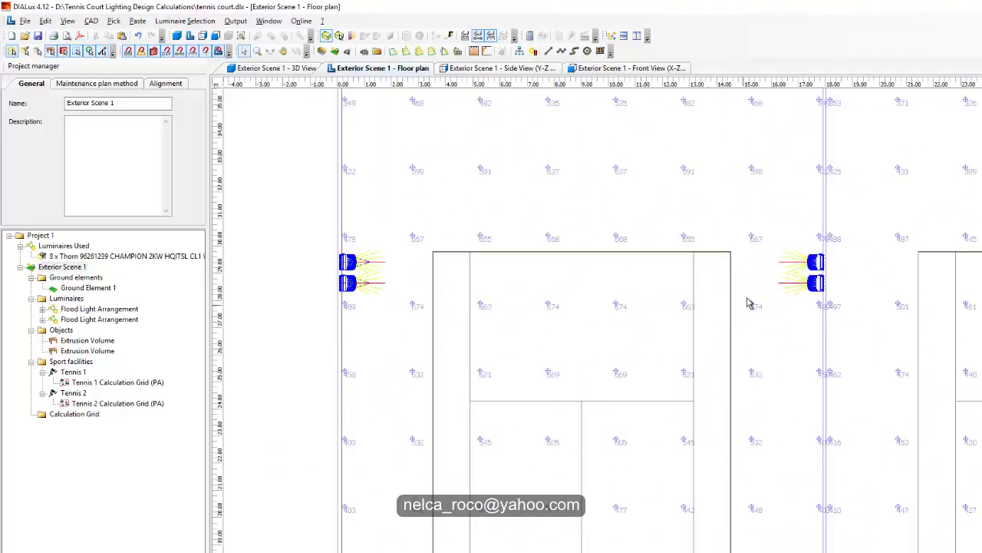
{"action": "middle_click_drag", "start_coordinate": [701, 361], "coordinate": [670, 197]}
{"action": "middle_click_drag", "start_coordinate": [669, 316], "coordinate": [665, 15]}
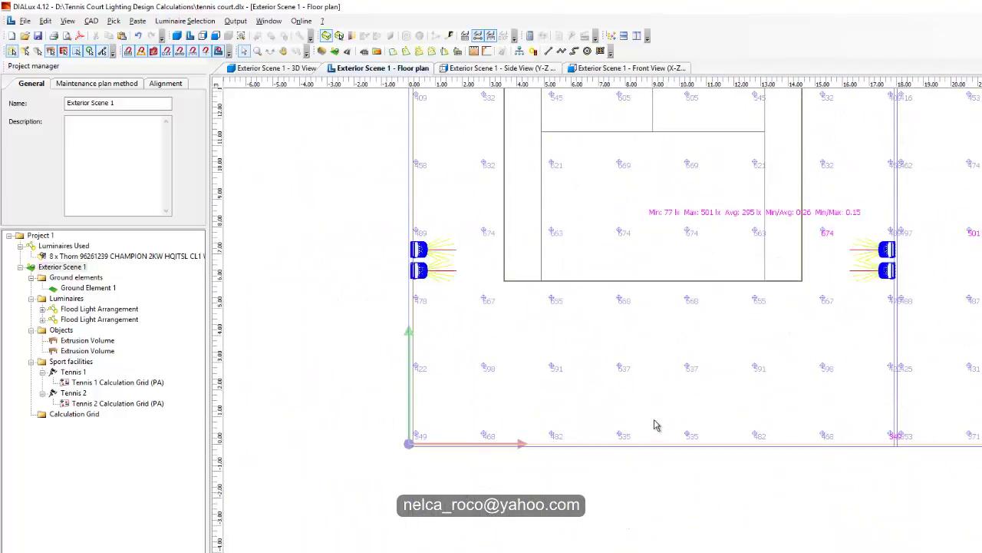
Locate the minimum illuminance point at the first court's corner and compare it with the court's illuminance and uniformity summary
{"action": "scroll", "coordinate": [654, 376], "scroll_direction": "up", "scroll_amount": 2}
{"action": "scroll", "coordinate": [935, 475], "scroll_direction": "up", "scroll_amount": 1}
{"action": "scroll", "coordinate": [937, 472], "scroll_direction": "down", "scroll_amount": 1}
{"action": "middle_click_drag", "start_coordinate": [948, 471], "coordinate": [635, 353]}
{"action": "scroll", "coordinate": [635, 353], "scroll_direction": "up", "scroll_amount": 2}
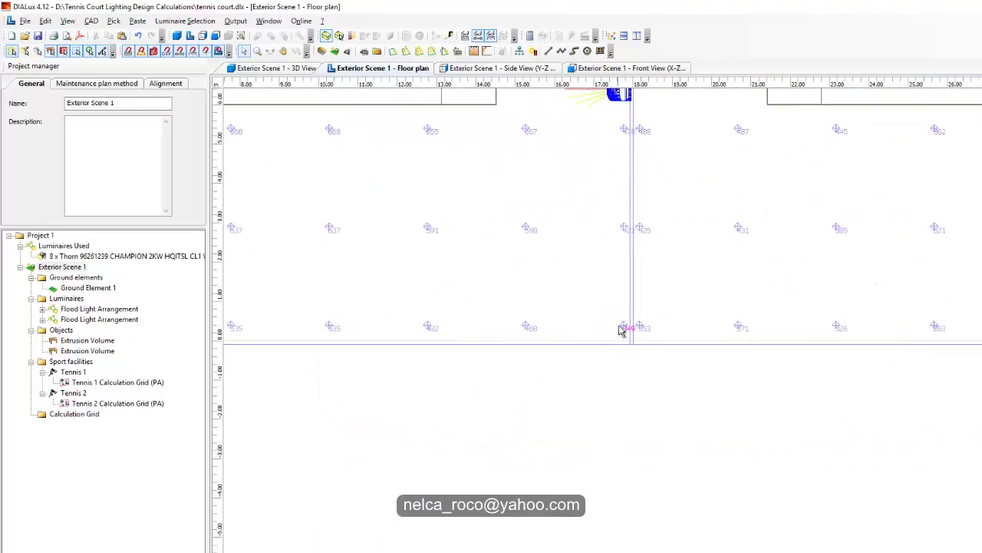
{"action": "scroll", "coordinate": [622, 330], "scroll_direction": "down", "scroll_amount": 2}
{"action": "middle_click_drag", "start_coordinate": [618, 259], "coordinate": [690, 365]}
{"action": "scroll", "coordinate": [629, 373], "scroll_direction": "down", "scroll_amount": 1}
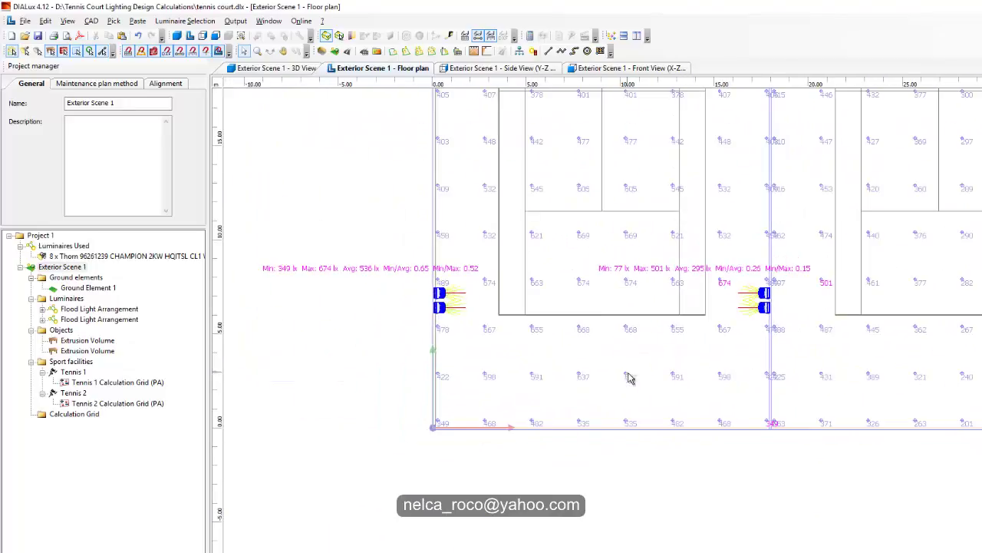
{"action": "middle_click_drag", "start_coordinate": [490, 277], "coordinate": [617, 347]}
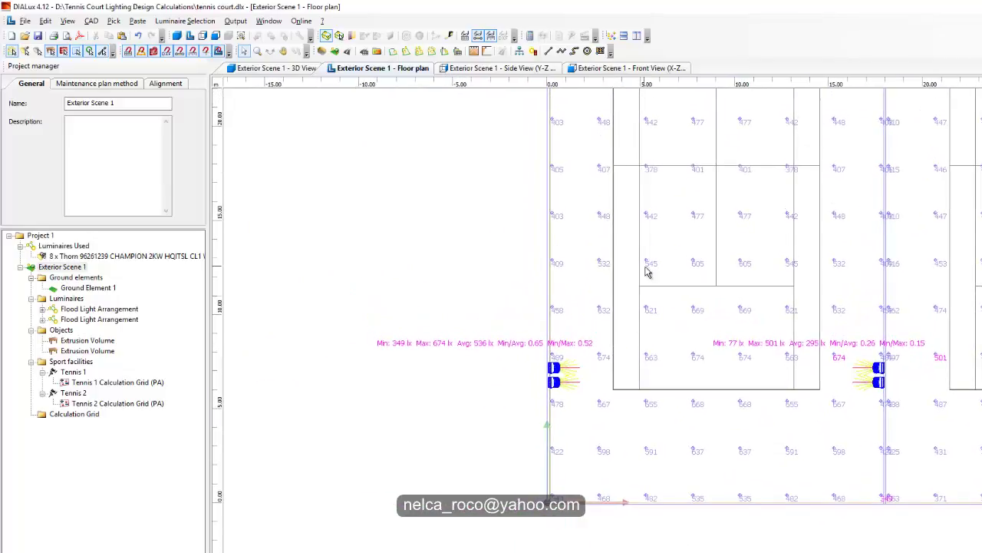
{"action": "middle_click_drag", "start_coordinate": [647, 272], "coordinate": [634, 320]}
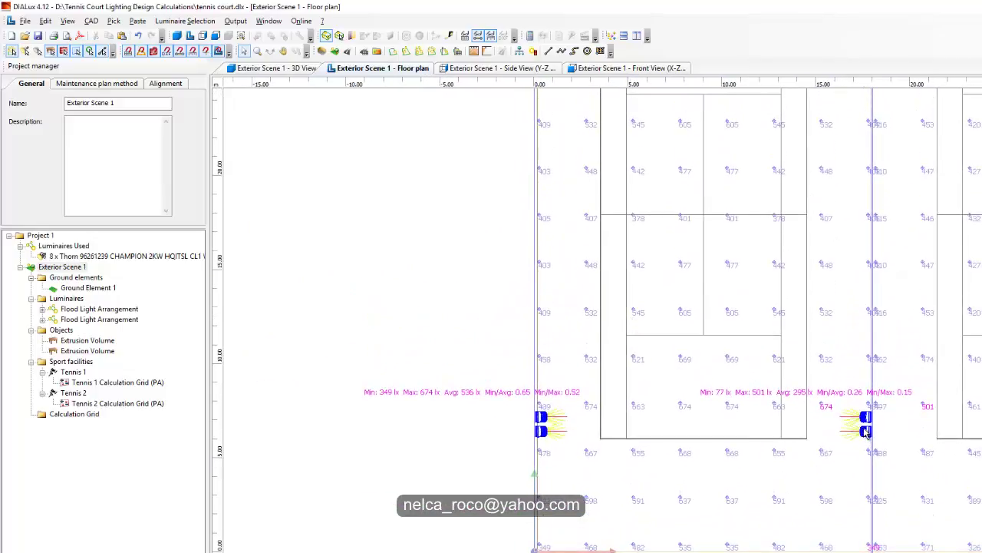
Set the Y beam angle of the second flood light arrangement to -10°
{"action": "scroll", "coordinate": [858, 399], "scroll_direction": "up", "scroll_amount": 2}
{"action": "left_click", "coordinate": [522, 389]}
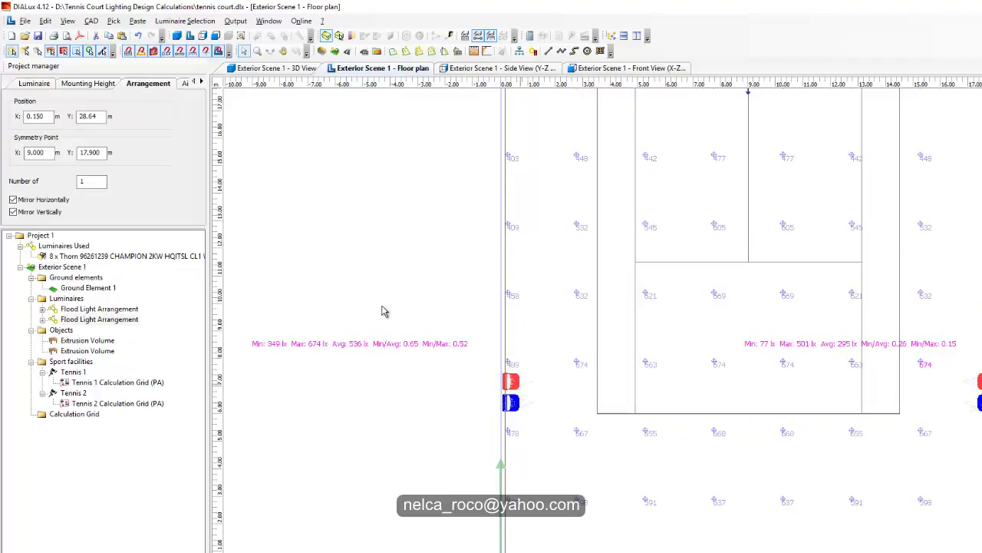
{"action": "left_click", "coordinate": [96, 85]}
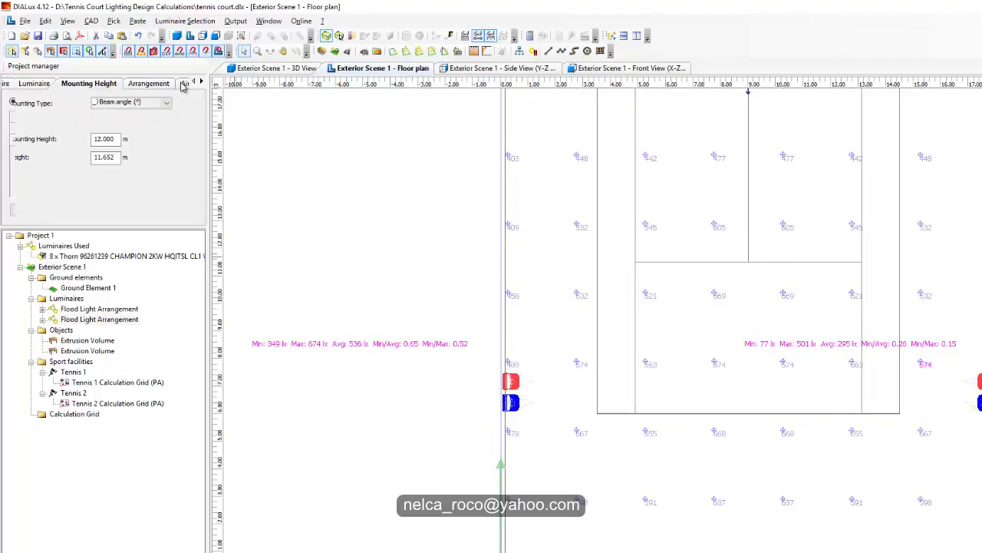
{"action": "left_click", "coordinate": [184, 84]}
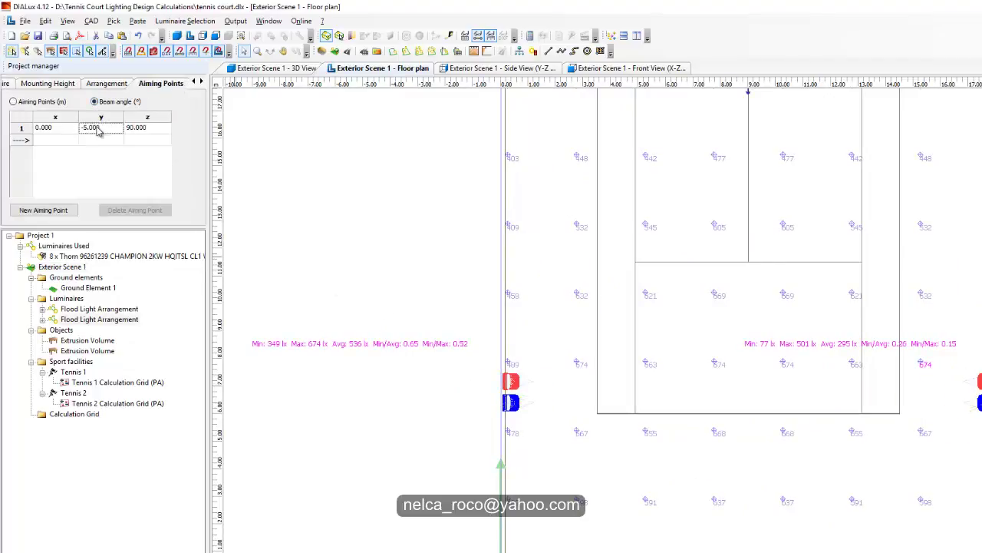
{"action": "type", "text": "-10"}
{"action": "key", "text": "Return"}
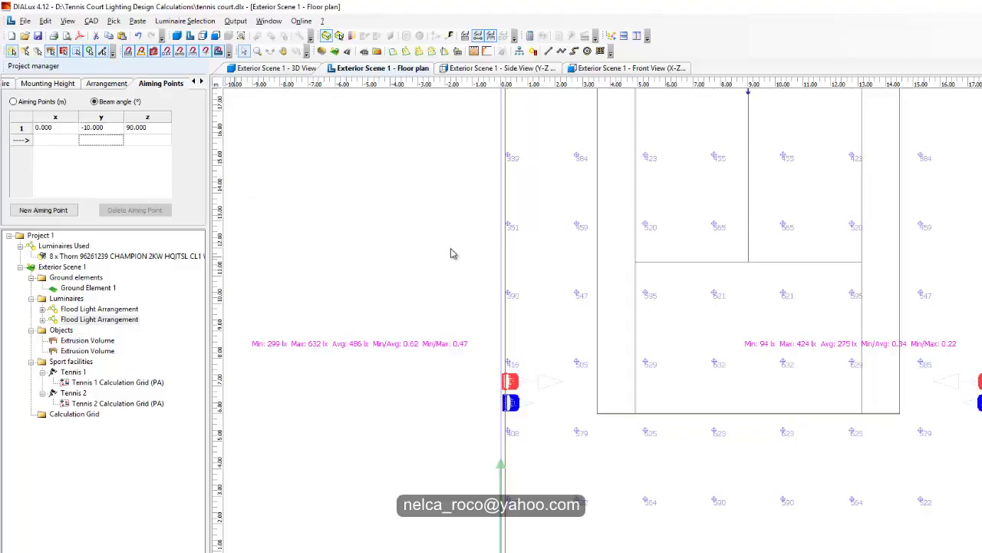
Set the Y beam angle of the second flood light arrangement back to -5°
{"action": "key", "text": "Tab"}
{"action": "left_click", "coordinate": [92, 130]}
{"action": "type", "text": "-5"}
{"action": "key", "text": "Return"}
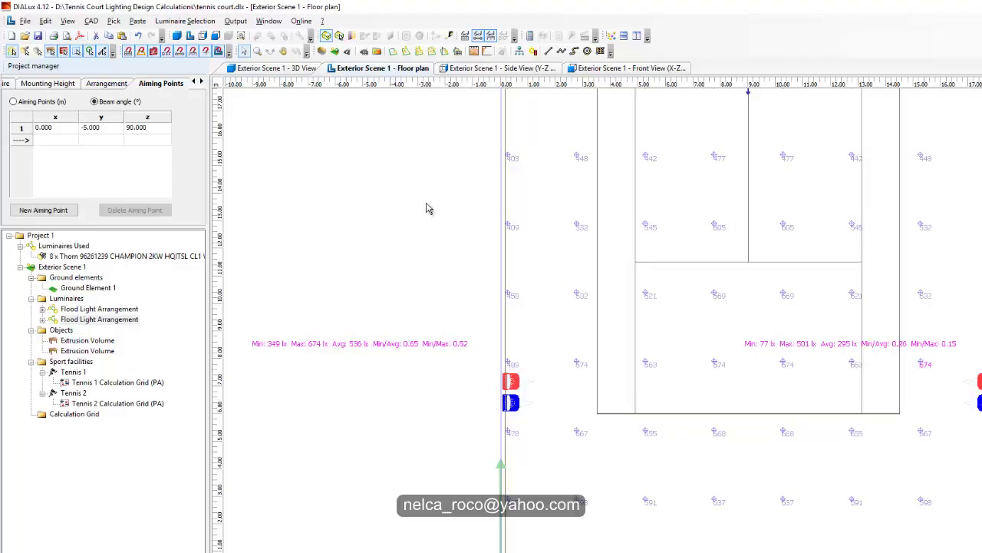
Review the illuminance distribution over both courts, especially the grid values around the first court's centre line
{"action": "middle_click_drag", "start_coordinate": [427, 221], "coordinate": [391, 260]}
{"action": "scroll", "coordinate": [399, 265], "scroll_direction": "down", "scroll_amount": 5}
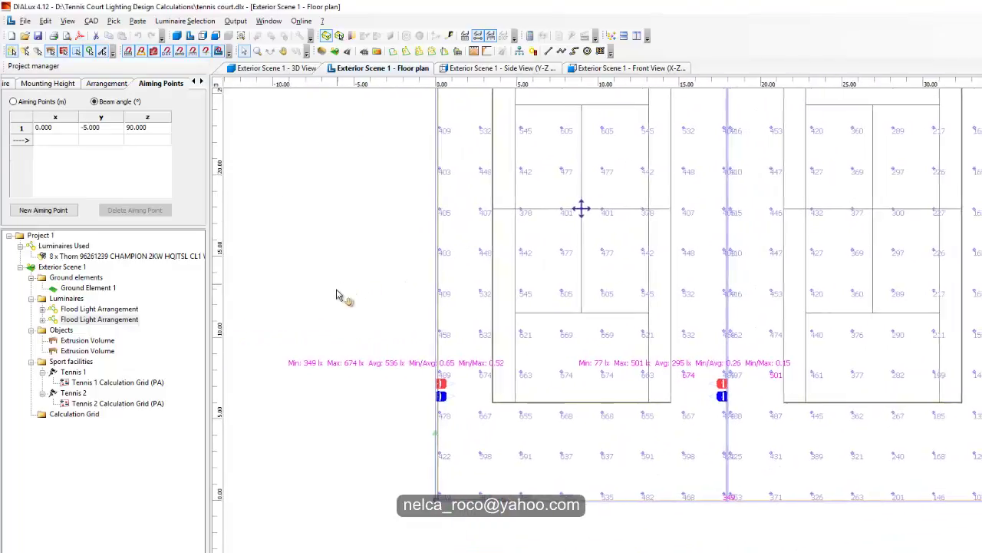
{"action": "scroll", "coordinate": [688, 446], "scroll_direction": "up", "scroll_amount": 1}
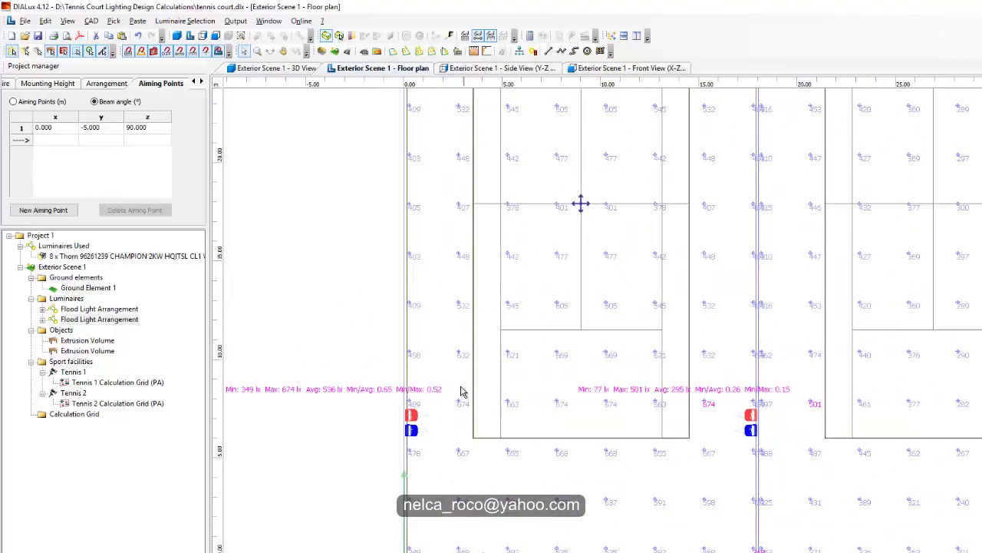
{"action": "middle_click_drag", "start_coordinate": [463, 346], "coordinate": [505, 489]}
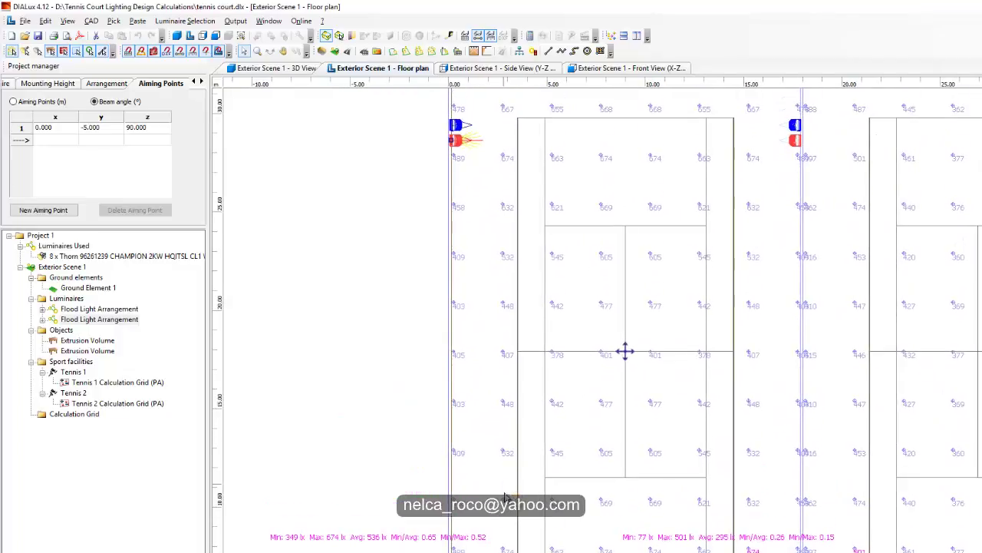
{"action": "scroll", "coordinate": [505, 489], "scroll_direction": "down", "scroll_amount": 1}
{"action": "scroll", "coordinate": [489, 485], "scroll_direction": "up", "scroll_amount": 1}
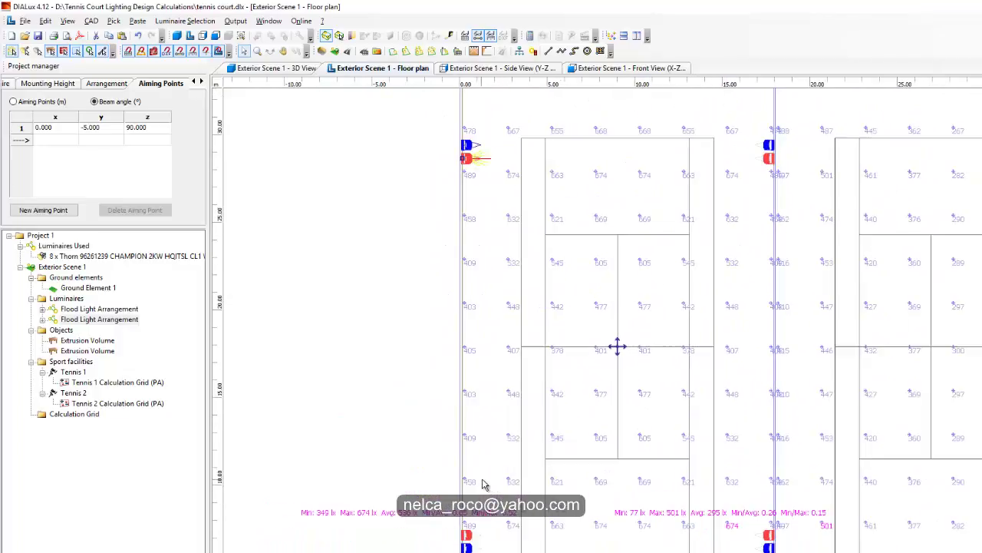
{"action": "middle_click_drag", "start_coordinate": [494, 440], "coordinate": [513, 430]}
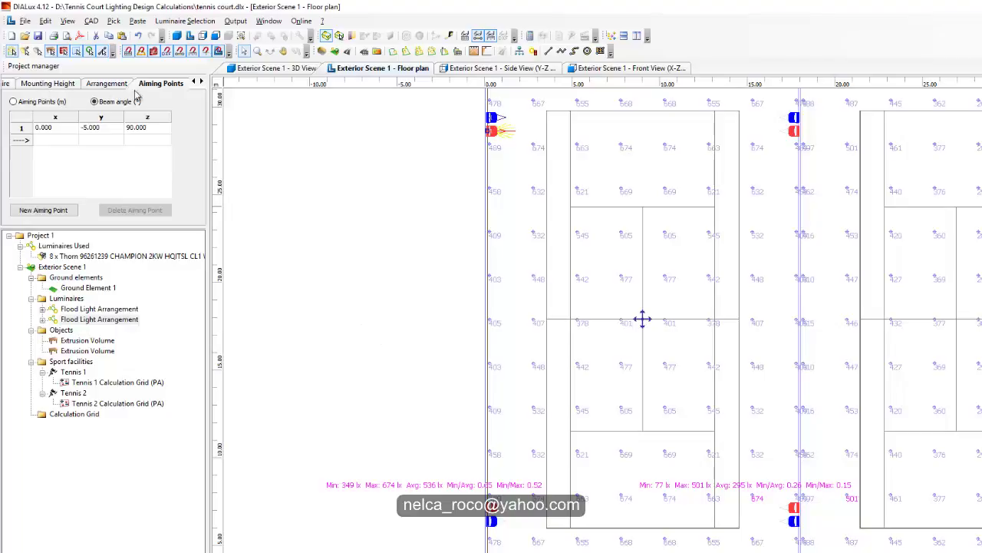
Turn off horizontal mirroring for the second flood light arrangement and move it to the court's mid-length at Y 17.90 m
{"action": "left_click", "coordinate": [8, 84]}
{"action": "left_click", "coordinate": [75, 87]}
{"action": "left_click", "coordinate": [146, 84]}
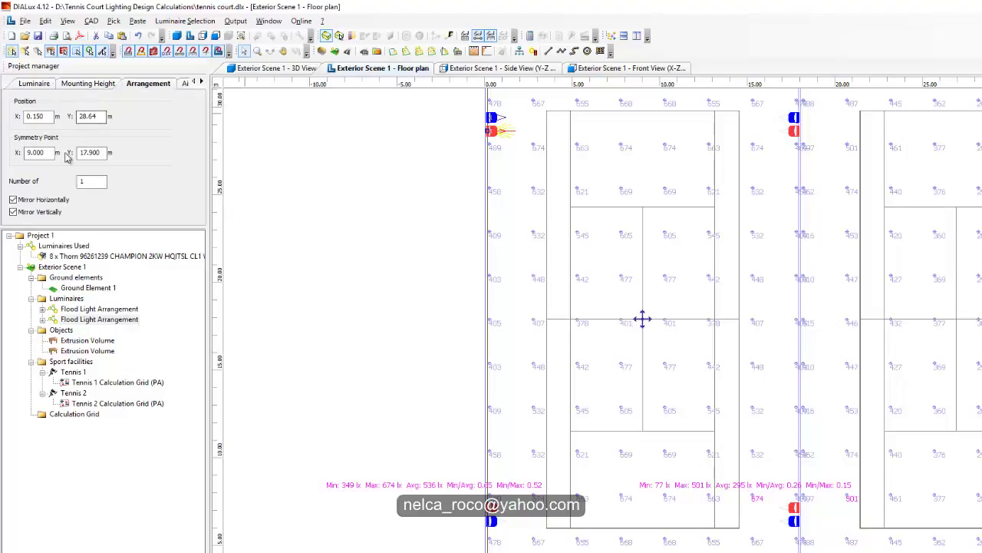
{"action": "left_click", "coordinate": [15, 205]}
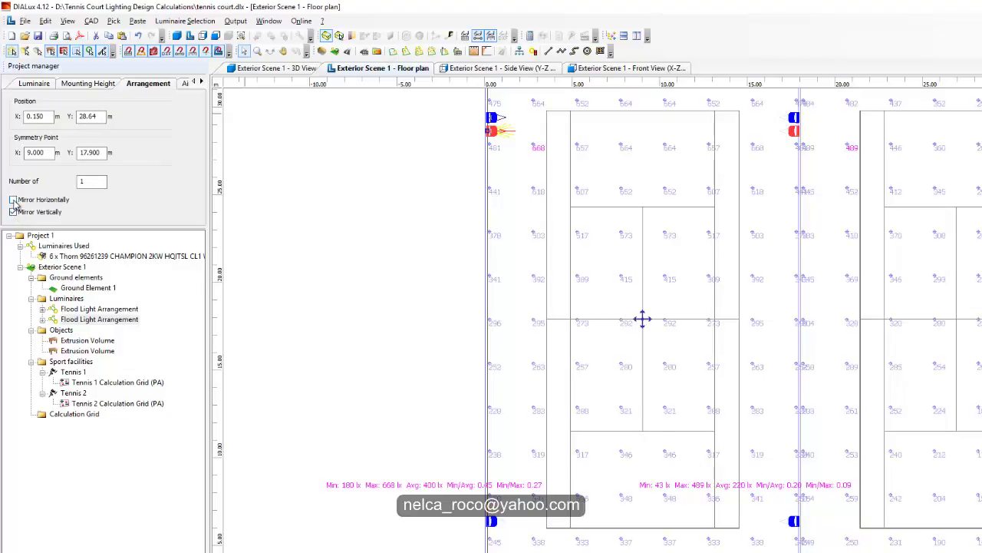
{"action": "left_click_drag", "start_coordinate": [500, 136], "coordinate": [494, 322]}
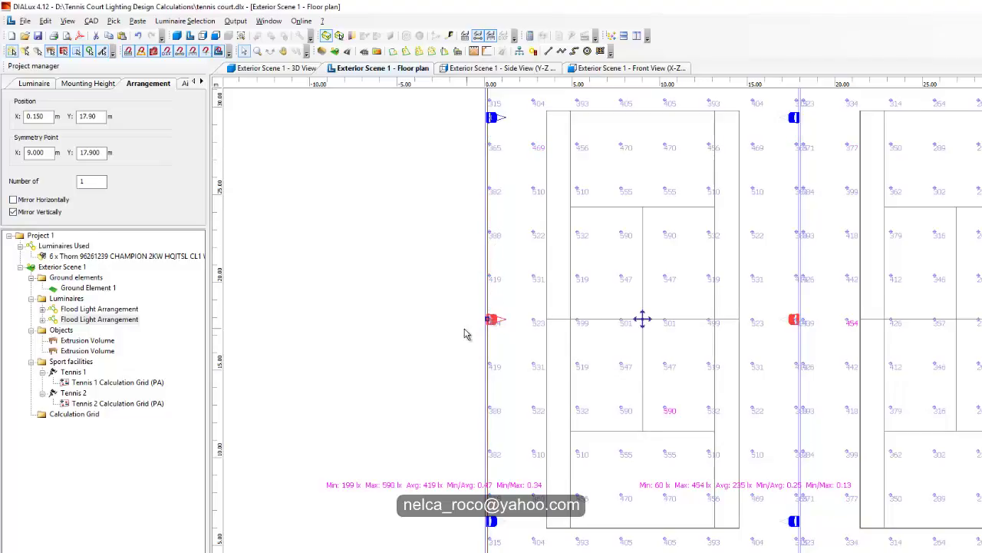
Set the mid-court flood light arrangement's Y beam angle to -10°
{"action": "middle_click_drag", "start_coordinate": [460, 148], "coordinate": [460, 73]}
{"action": "scroll", "coordinate": [413, 419], "scroll_direction": "up", "scroll_amount": 1}
{"action": "middle_click_drag", "start_coordinate": [390, 367], "coordinate": [599, 390]}
{"action": "scroll", "coordinate": [600, 389], "scroll_direction": "down", "scroll_amount": 1}
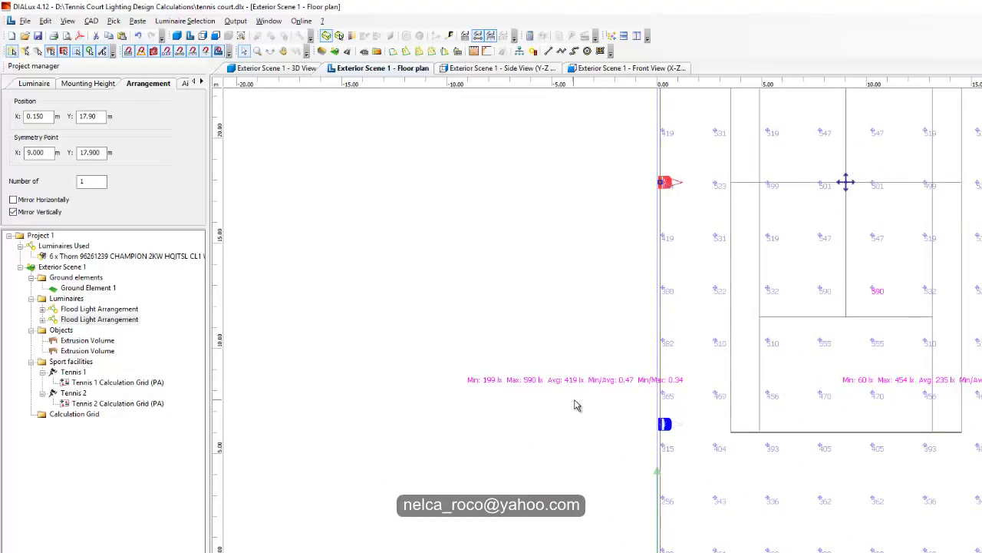
{"action": "scroll", "coordinate": [669, 339], "scroll_direction": "up", "scroll_amount": 1}
{"action": "left_click", "coordinate": [88, 83]}
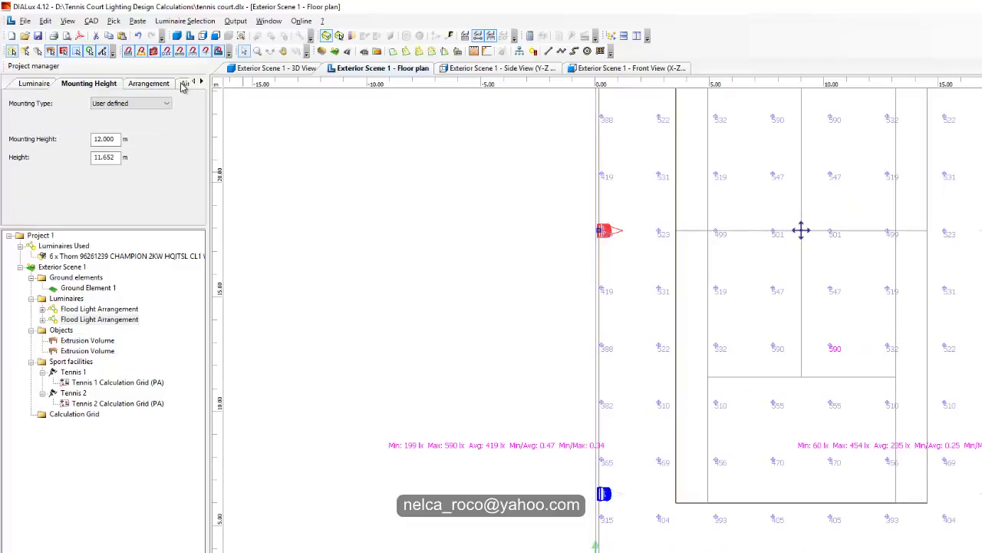
{"action": "left_click", "coordinate": [183, 84]}
{"action": "left_click", "coordinate": [90, 129]}
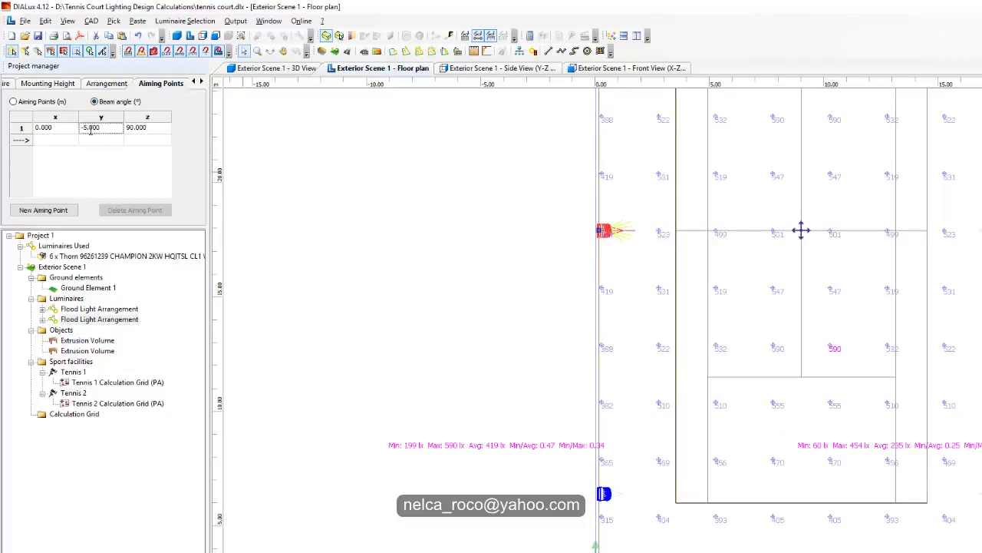
{"action": "type", "text": "-10"}
{"action": "left_click", "coordinate": [97, 140]}
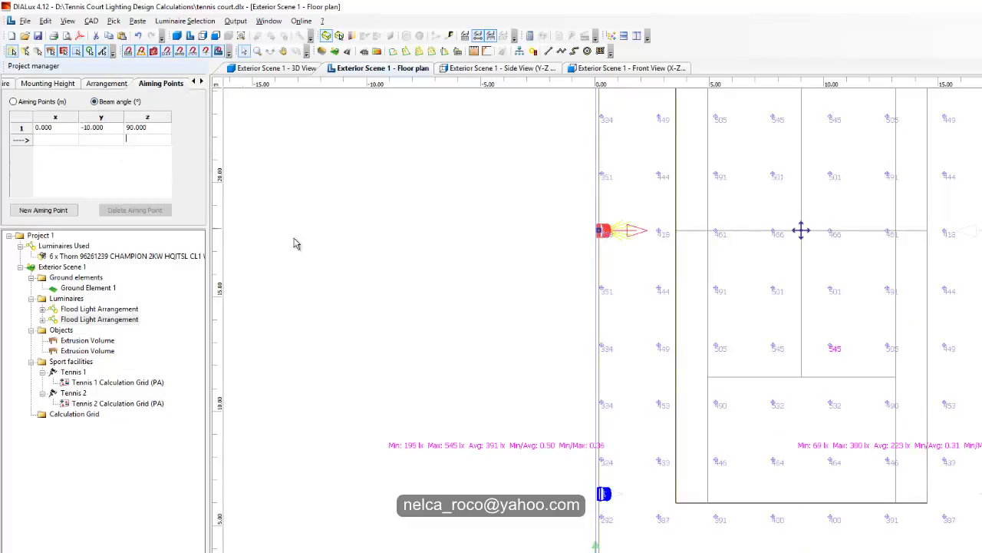
Turn horizontal mirroring back on for the mid-court flood light arrangement and move it along the court edge to Y 30.26 m
{"action": "scroll", "coordinate": [373, 265], "scroll_direction": "down", "scroll_amount": 2}
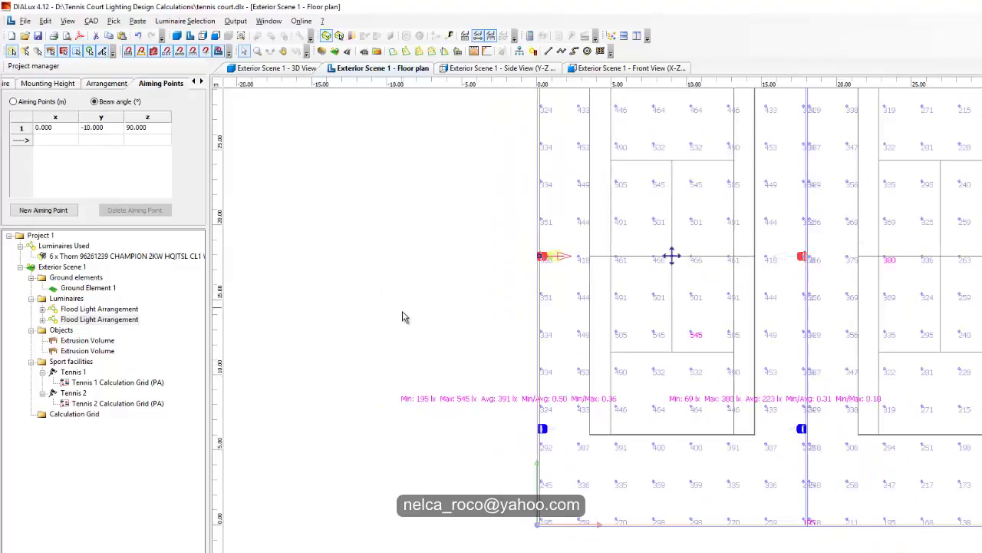
{"action": "middle_click_drag", "start_coordinate": [417, 320], "coordinate": [491, 235]}
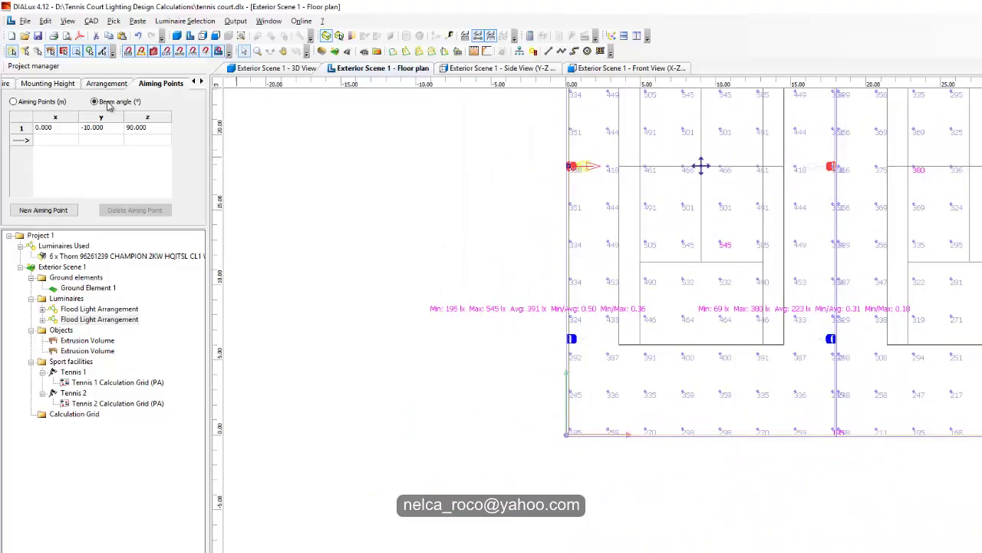
{"action": "left_click", "coordinate": [46, 84]}
{"action": "left_click", "coordinate": [8, 86]}
{"action": "left_click", "coordinate": [81, 84]}
{"action": "left_click", "coordinate": [154, 88]}
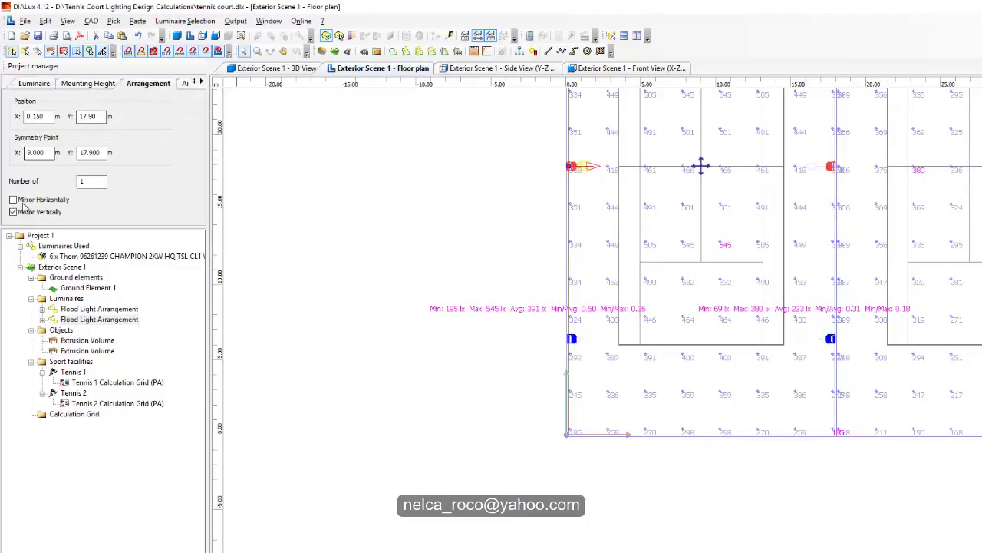
{"action": "left_click", "coordinate": [14, 200]}
{"action": "middle_click_drag", "start_coordinate": [508, 246], "coordinate": [472, 416]}
{"action": "left_click_drag", "start_coordinate": [536, 340], "coordinate": [536, 154]}
Review both courts' illuminance and uniformity summaries and the spacing of the paired floodlights at the first court's ends
{"action": "middle_click_drag", "start_coordinate": [602, 438], "coordinate": [592, 272]}
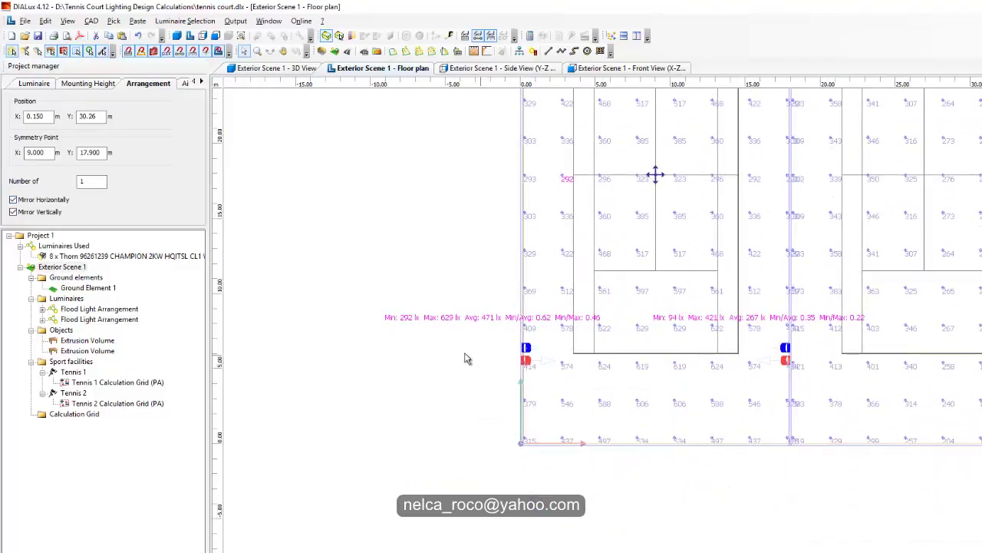
{"action": "scroll", "coordinate": [455, 331], "scroll_direction": "up", "scroll_amount": 1}
{"action": "middle_click_drag", "start_coordinate": [463, 275], "coordinate": [643, 273]}
{"action": "scroll", "coordinate": [629, 297], "scroll_direction": "up", "scroll_amount": 4}
{"action": "mouse_move", "coordinate": [718, 185]}
{"action": "middle_mouse_down"}
{"action": "mouse_move", "coordinate": [711, 204]}
{"action": "mouse_move", "coordinate": [548, 283]}
{"action": "middle_mouse_up"}
{"action": "scroll", "coordinate": [559, 261], "scroll_direction": "down", "scroll_amount": 3}
{"action": "middle_click_drag", "start_coordinate": [586, 154], "coordinate": [544, 487]}
{"action": "scroll", "coordinate": [528, 449], "scroll_direction": "up", "scroll_amount": 2}
{"action": "middle_click_drag", "start_coordinate": [542, 420], "coordinate": [629, 257]}
{"action": "scroll", "coordinate": [628, 261], "scroll_direction": "up", "scroll_amount": 2}
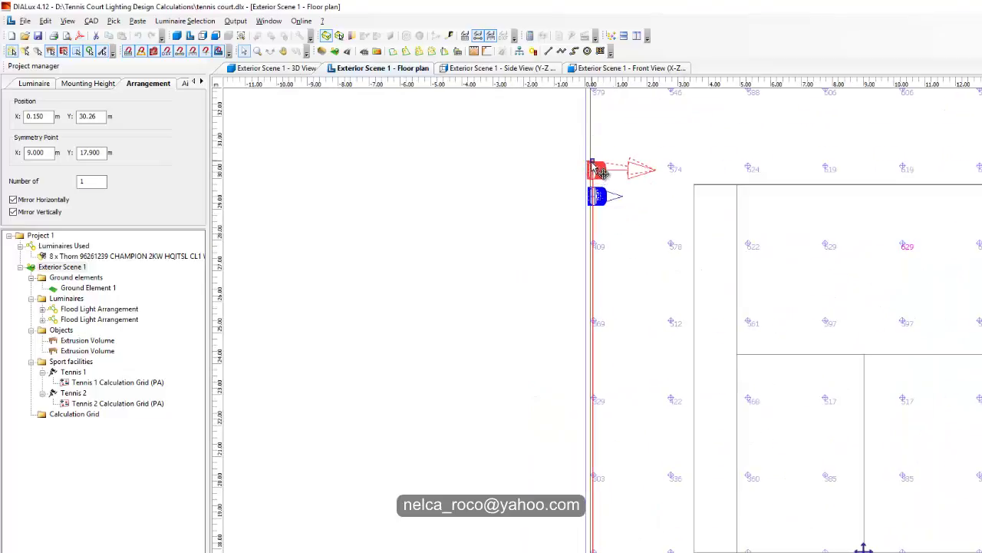
{"action": "scroll", "coordinate": [597, 173], "scroll_direction": "up", "scroll_amount": 3}
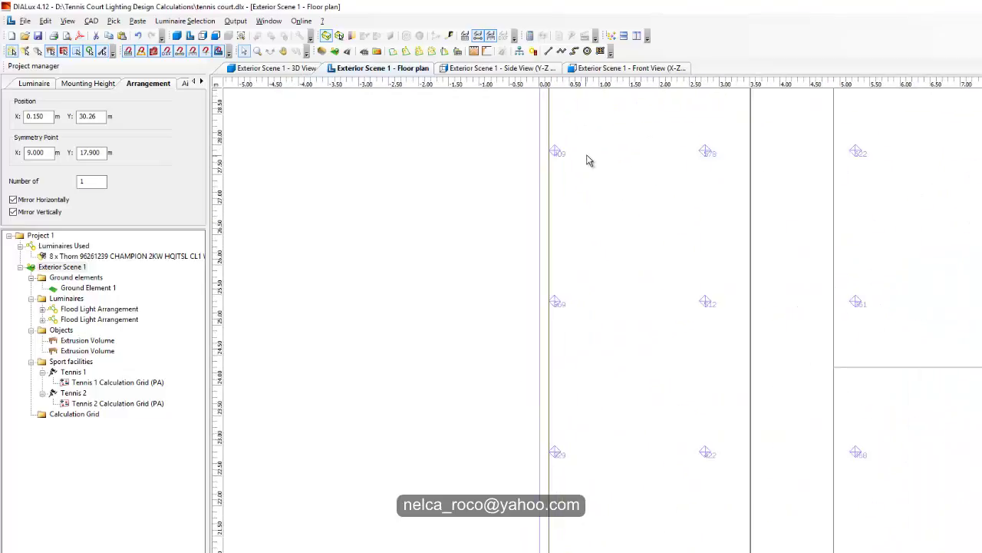
Move the second flood light arrangement along the first court's edge to Y 30.36 m
{"action": "middle_click_drag", "start_coordinate": [569, 106], "coordinate": [608, 416]}
{"action": "scroll", "coordinate": [605, 410], "scroll_direction": "up", "scroll_amount": 1}
{"action": "left_click_drag", "start_coordinate": [586, 329], "coordinate": [584, 320]}
{"action": "scroll", "coordinate": [583, 323], "scroll_direction": "down", "scroll_amount": 1}
{"action": "scroll", "coordinate": [708, 500], "scroll_direction": "down", "scroll_amount": 2}
{"action": "scroll", "coordinate": [637, 377], "scroll_direction": "down", "scroll_amount": 2}
{"action": "scroll", "coordinate": [739, 226], "scroll_direction": "down", "scroll_amount": 2}
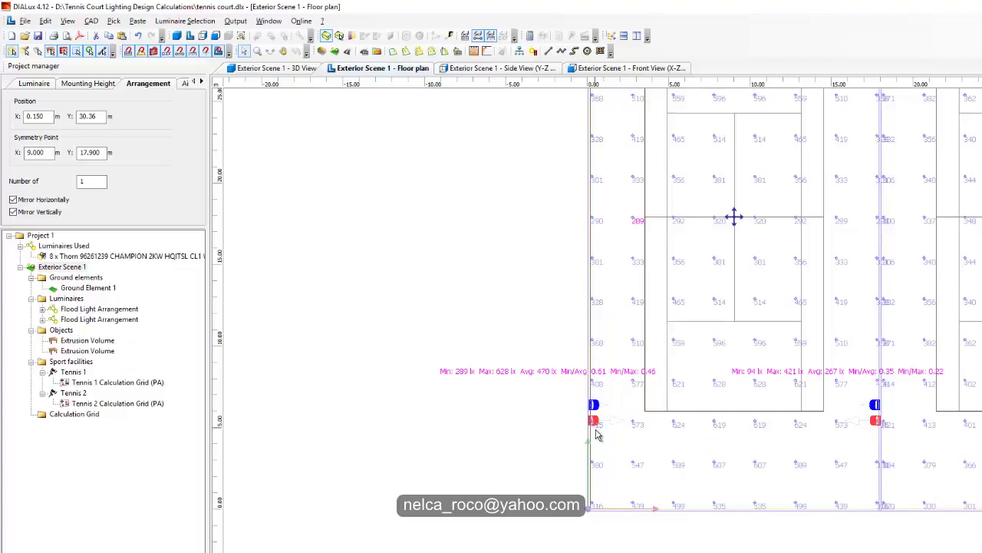
{"action": "scroll", "coordinate": [597, 434], "scroll_direction": "up", "scroll_amount": 2}
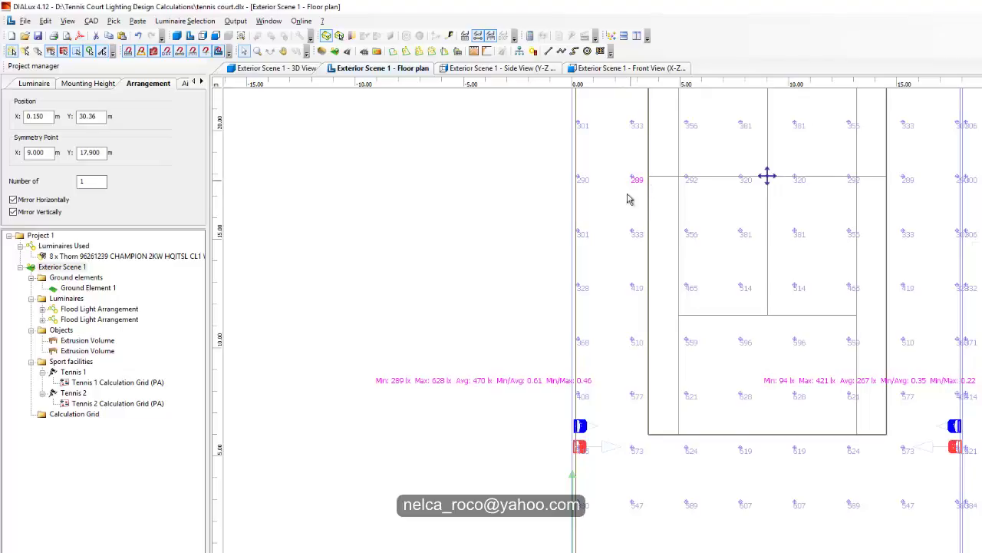
Move the second flood light arrangement along the first court's edge to Y 28.60 m
{"action": "middle_click_drag", "start_coordinate": [644, 209], "coordinate": [645, 485]}
{"action": "scroll", "coordinate": [581, 180], "scroll_direction": "up", "scroll_amount": 1}
{"action": "middle_click_drag", "start_coordinate": [604, 203], "coordinate": [636, 162]}
{"action": "left_click_drag", "start_coordinate": [603, 130], "coordinate": [605, 173]}
{"action": "middle_click_drag", "start_coordinate": [688, 292], "coordinate": [711, 39]}
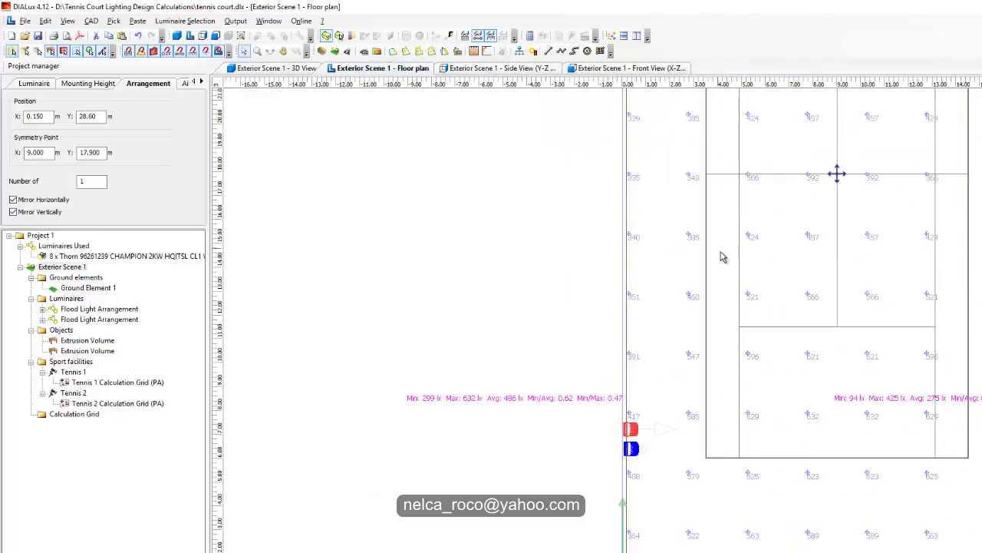
Set the second flood light arrangement's Y beam angle to -5°
{"action": "middle_click_drag", "start_coordinate": [721, 248], "coordinate": [592, 251]}
{"action": "left_click", "coordinate": [186, 84]}
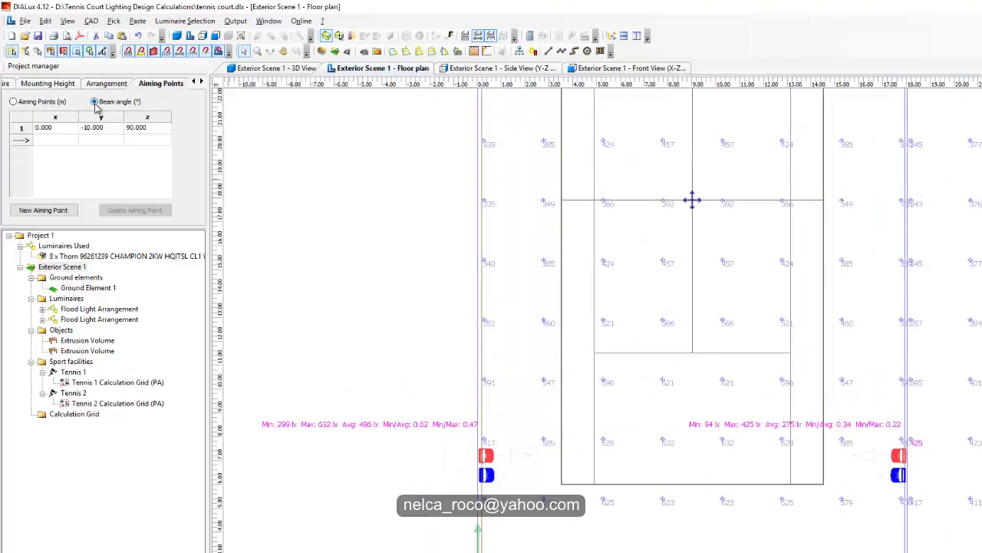
{"action": "left_click", "coordinate": [93, 129]}
{"action": "type", "text": "-5"}
{"action": "key", "text": "Return"}
Check the illuminance values across the first court and the locations of its minimum and maximum points
{"action": "scroll", "coordinate": [301, 208], "scroll_direction": "down", "scroll_amount": 5}
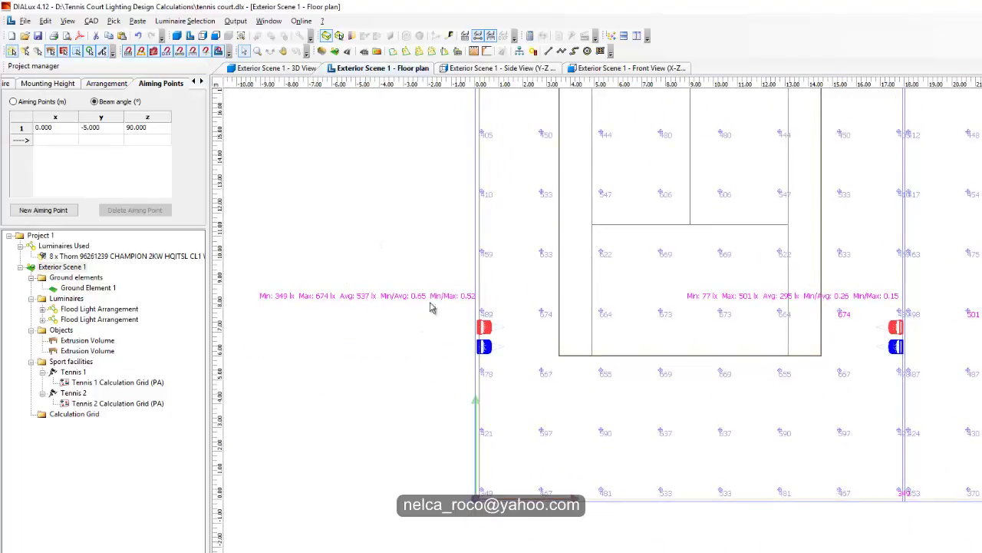
{"action": "middle_click_drag", "start_coordinate": [447, 301], "coordinate": [424, 260]}
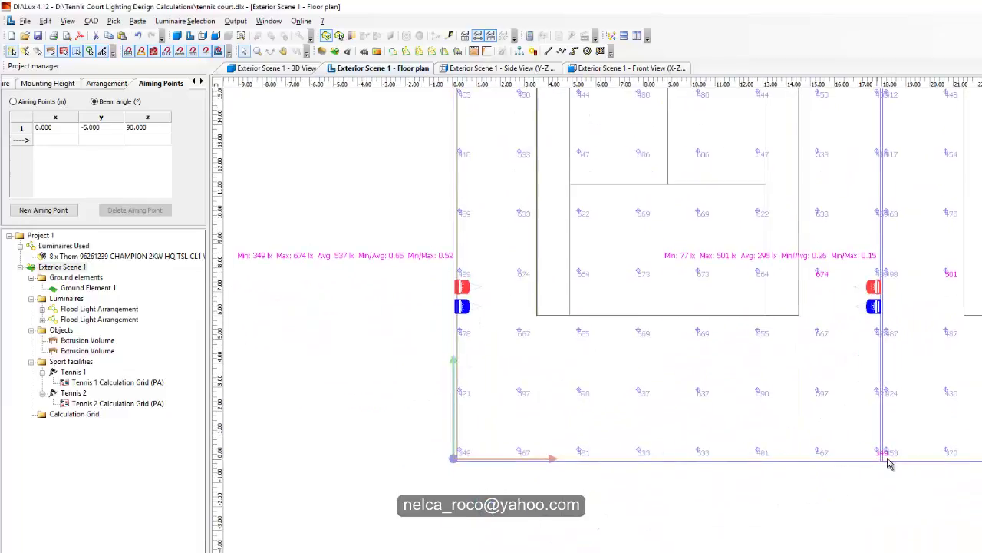
{"action": "scroll", "coordinate": [883, 464], "scroll_direction": "down", "scroll_amount": 3}
{"action": "middle_click_drag", "start_coordinate": [676, 164], "coordinate": [655, 281]}
{"action": "scroll", "coordinate": [660, 345], "scroll_direction": "down", "scroll_amount": 6}
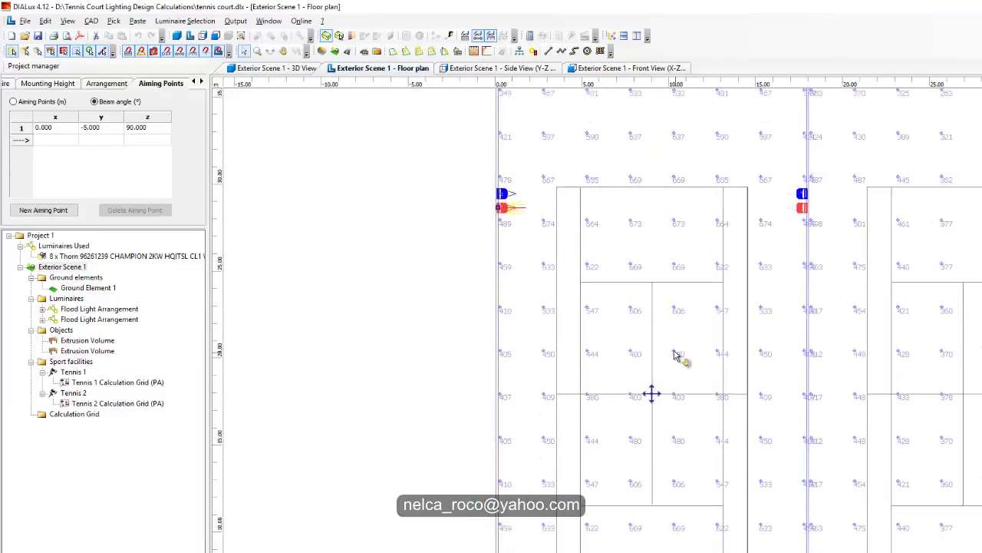
{"action": "scroll", "coordinate": [673, 351], "scroll_direction": "down", "scroll_amount": 2}
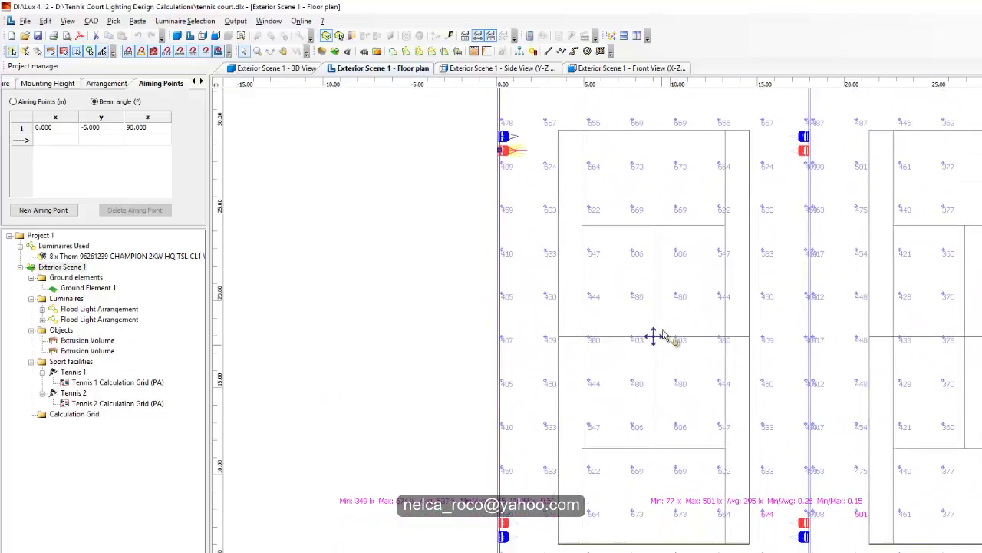
{"action": "scroll", "coordinate": [690, 368], "scroll_direction": "up", "scroll_amount": 5}
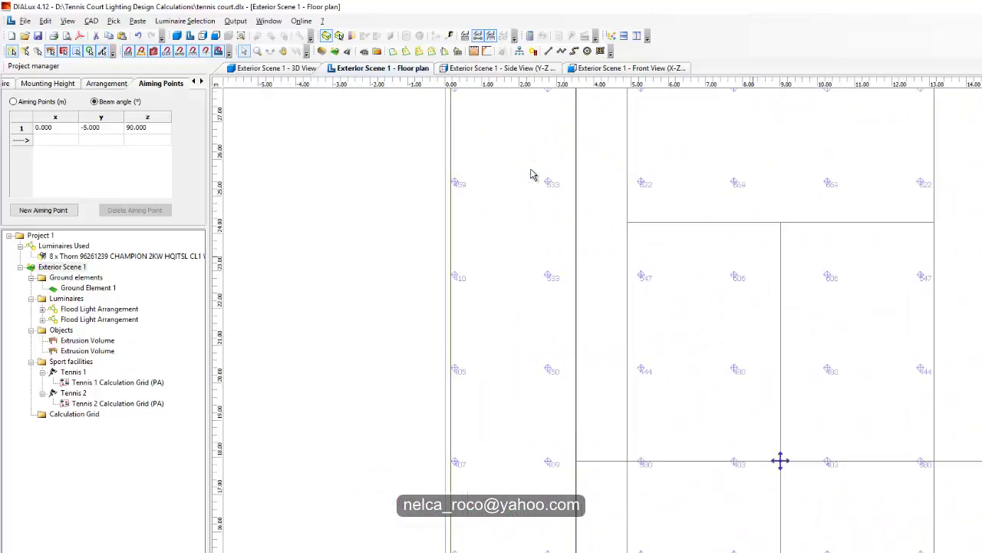
{"action": "middle_click_drag", "start_coordinate": [474, 163], "coordinate": [544, 336]}
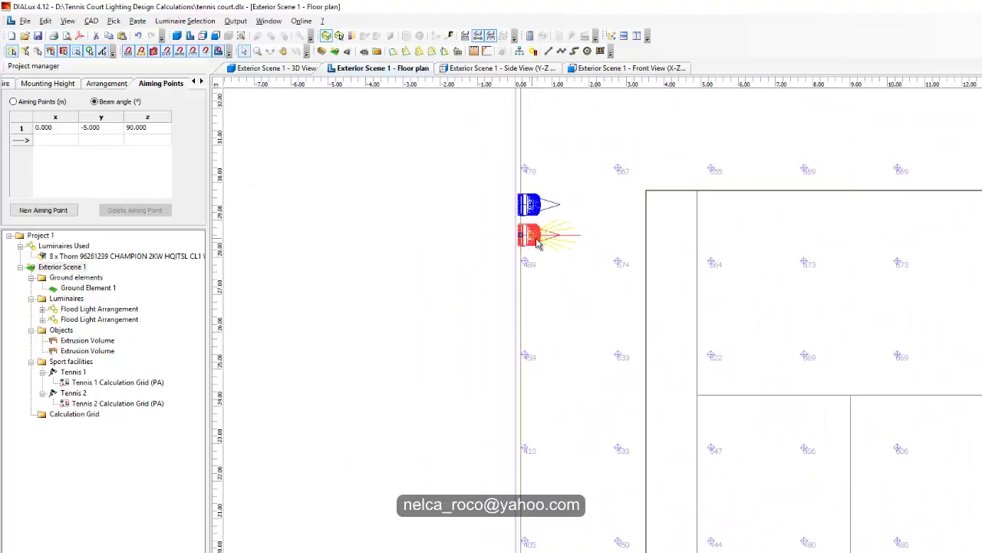
Try Z beam angles of 100° and 80° for the second flood light arrangement
{"action": "left_click", "coordinate": [152, 132]}
{"action": "type", "text": "1"}
{"action": "type", "text": "00"}
{"action": "key", "text": "Return"}
{"action": "left_click", "coordinate": [148, 127]}
{"action": "type", "text": "80"}
{"action": "key", "text": "Return"}
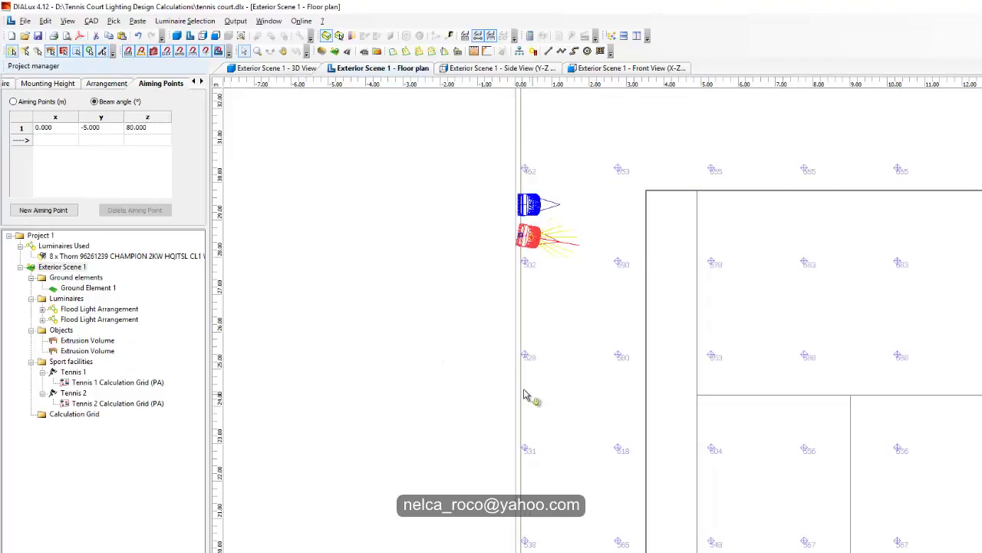
Review the first court's illuminance and uniformity summary with the floodlights turned to the 80° Z beam angle
{"action": "scroll", "coordinate": [533, 395], "scroll_direction": "down", "scroll_amount": 1}
{"action": "middle_click_drag", "start_coordinate": [515, 385], "coordinate": [489, 194]}
{"action": "scroll", "coordinate": [491, 201], "scroll_direction": "down", "scroll_amount": 2}
{"action": "middle_click_drag", "start_coordinate": [512, 347], "coordinate": [596, 144]}
{"action": "scroll", "coordinate": [513, 416], "scroll_direction": "up", "scroll_amount": 2}
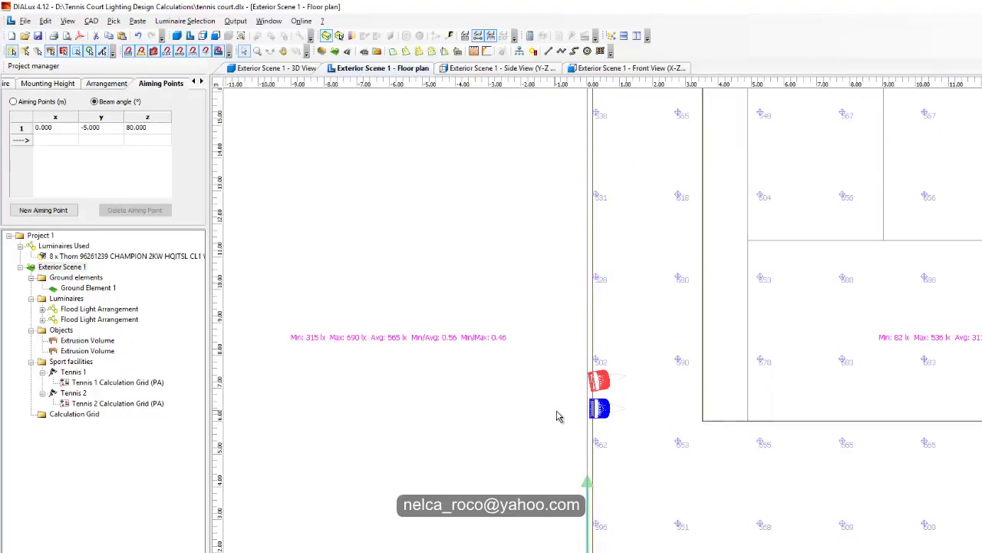
{"action": "middle_click_drag", "start_coordinate": [492, 400], "coordinate": [584, 322]}
{"action": "scroll", "coordinate": [193, 297], "scroll_direction": "down", "scroll_amount": 1}
{"action": "left_click", "coordinate": [98, 86]}
{"action": "left_click", "coordinate": [174, 83]}
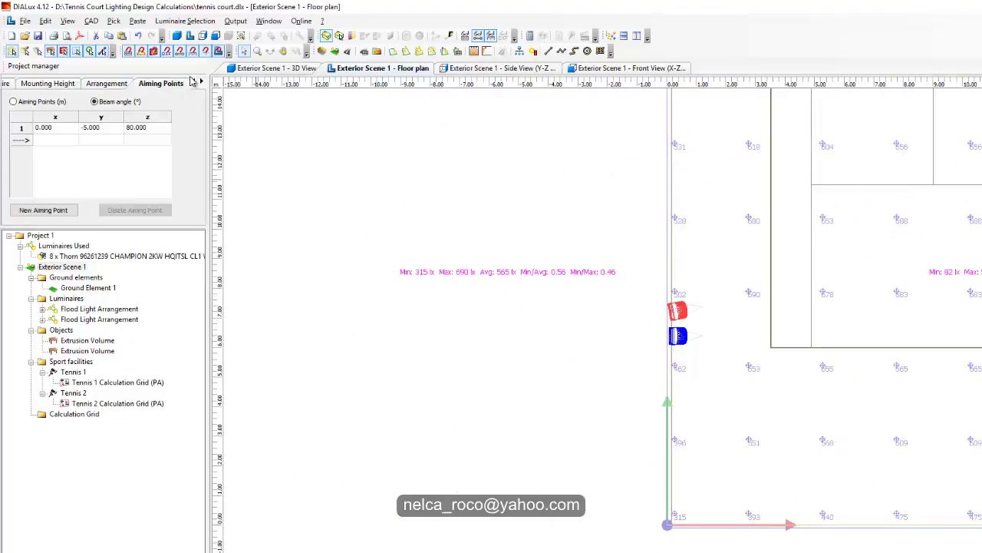
{"action": "left_click", "coordinate": [201, 81]}
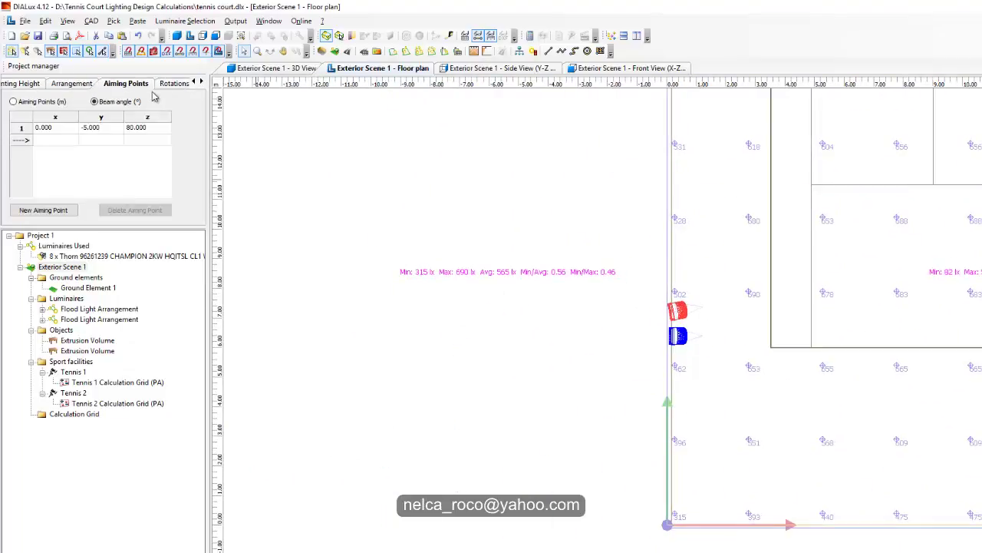
Try a Y beam angle of -10° for the second flood light arrangement
{"action": "left_click", "coordinate": [93, 128]}
{"action": "type", "text": "-10"}
{"action": "key", "text": "Return"}
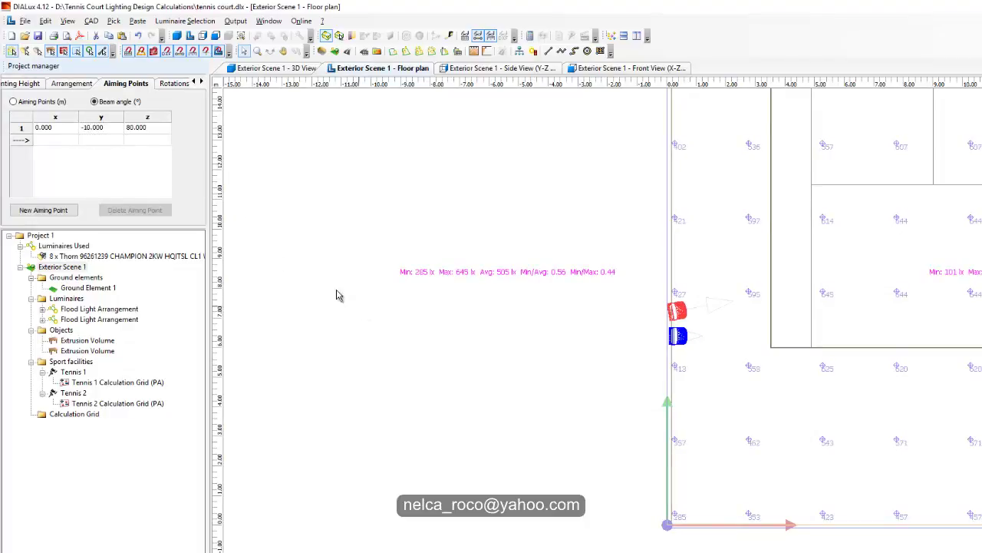
Set the second flood light arrangement's beam angles back to Y -5° and Z 90°
{"action": "left_click", "coordinate": [100, 128]}
{"action": "type", "text": "-5"}
{"action": "key", "text": "Return"}
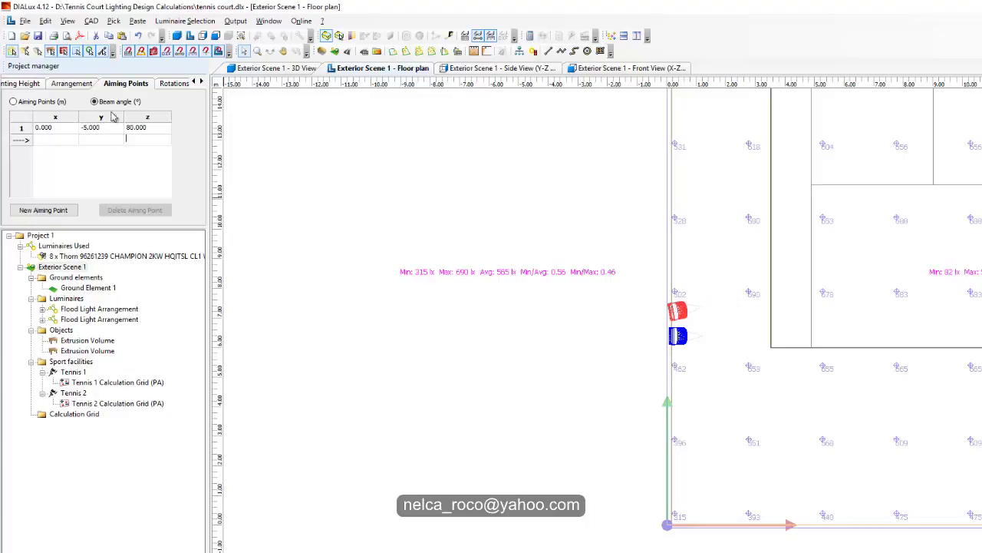
{"action": "left_click", "coordinate": [133, 126]}
{"action": "type", "text": "90"}
{"action": "key", "text": "Return"}
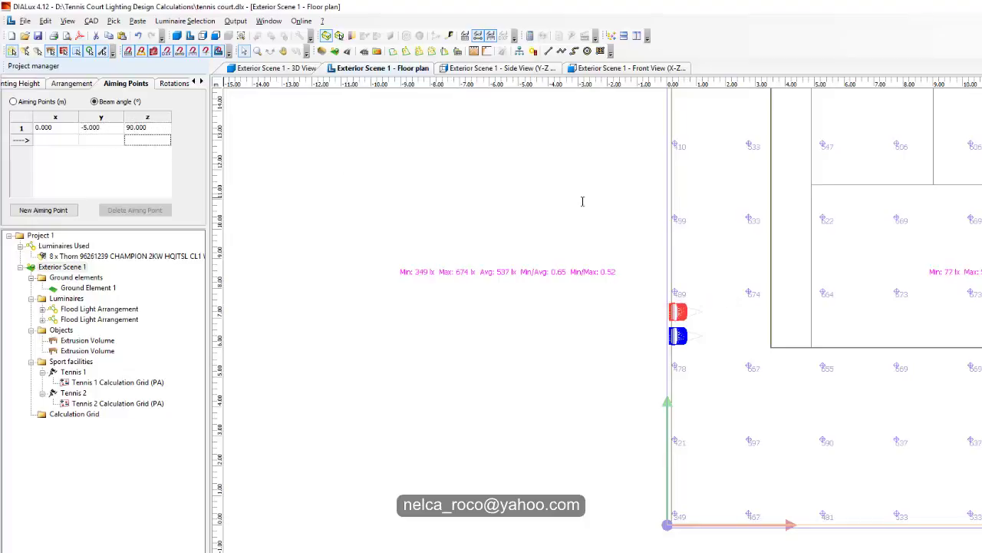
Deselect the arrangement and examine both courts' illuminance and uniformity summaries alongside the paired floodlights
{"action": "left_click", "coordinate": [603, 234]}
{"action": "middle_click_drag", "start_coordinate": [617, 227], "coordinate": [451, 293]}
{"action": "scroll", "coordinate": [550, 295], "scroll_direction": "down", "scroll_amount": 3}
{"action": "scroll", "coordinate": [553, 372], "scroll_direction": "up", "scroll_amount": 2}
{"action": "middle_click_drag", "start_coordinate": [543, 396], "coordinate": [543, 311]}
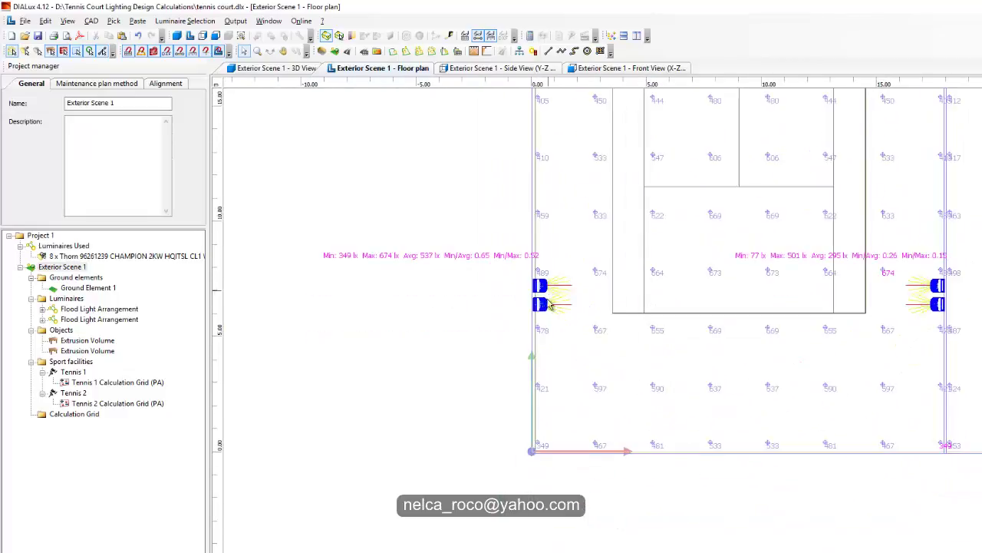
{"action": "scroll", "coordinate": [504, 327], "scroll_direction": "up", "scroll_amount": 2}
{"action": "scroll", "coordinate": [464, 331], "scroll_direction": "down", "scroll_amount": 2}
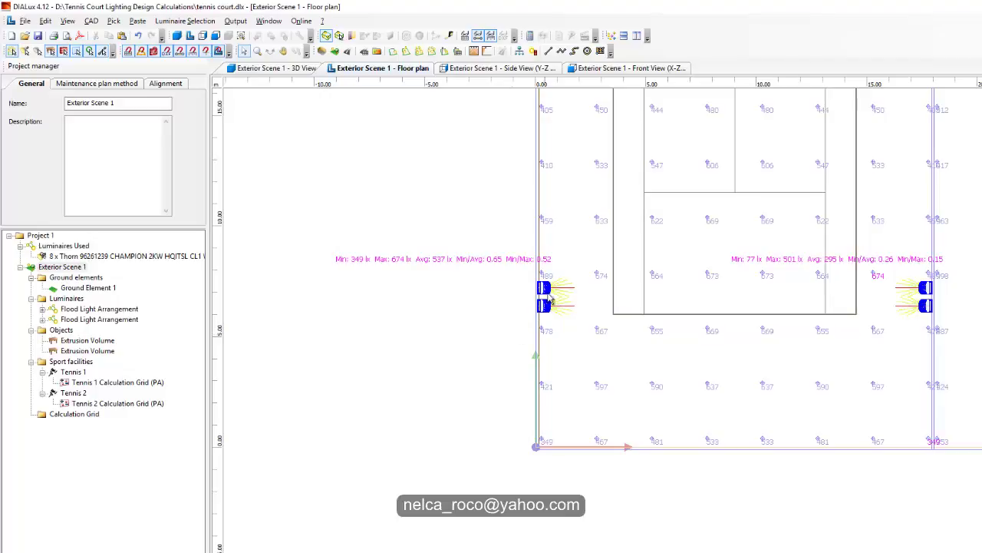
{"action": "scroll", "coordinate": [550, 299], "scroll_direction": "up", "scroll_amount": 2}
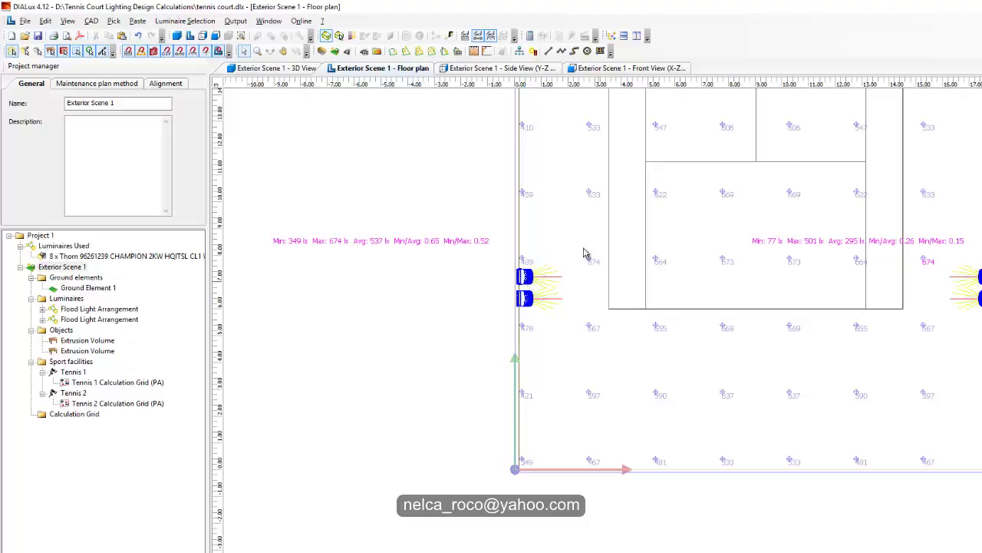
{"action": "scroll", "coordinate": [576, 240], "scroll_direction": "down", "scroll_amount": 5}
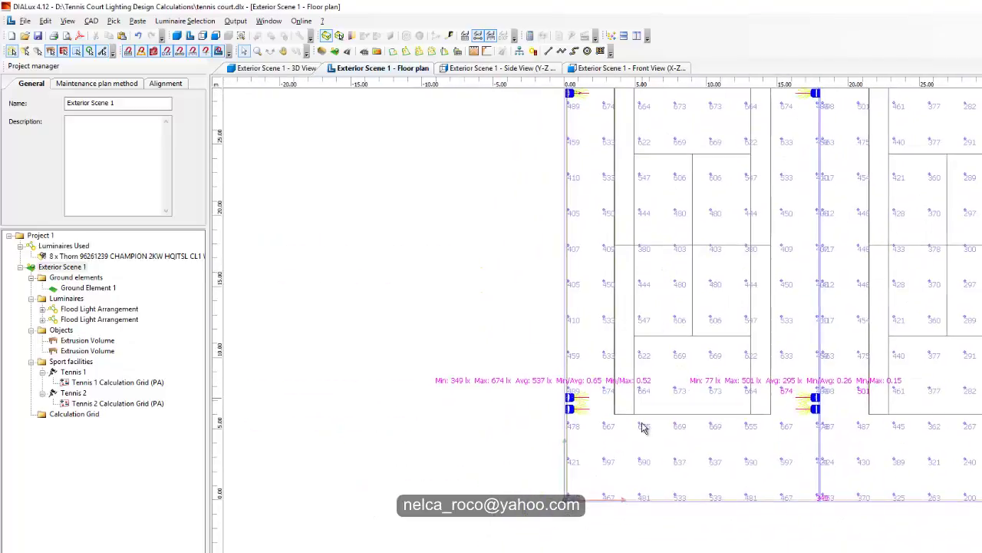
{"action": "scroll", "coordinate": [643, 427], "scroll_direction": "up", "scroll_amount": 3}
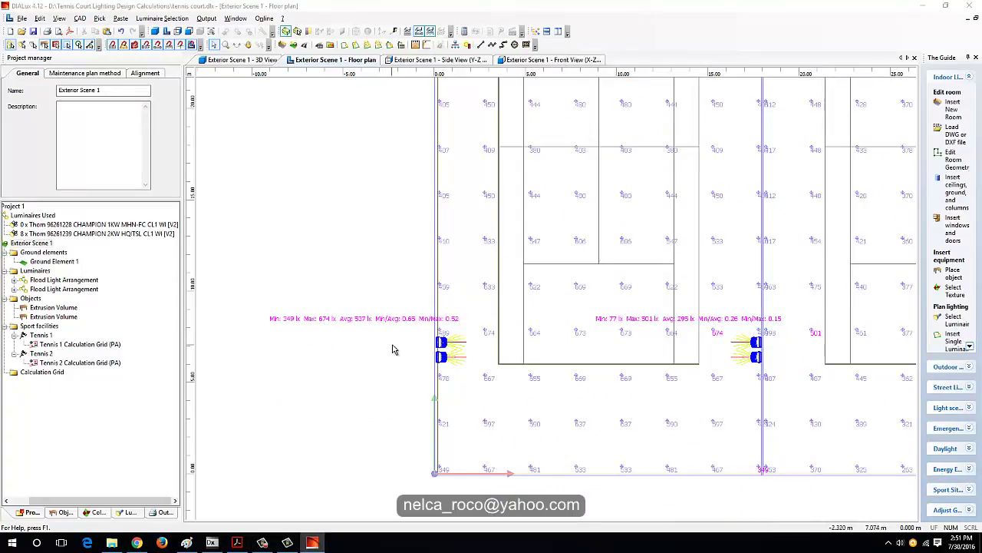
{"action": "scroll", "coordinate": [506, 366], "scroll_direction": "up", "scroll_amount": 3}
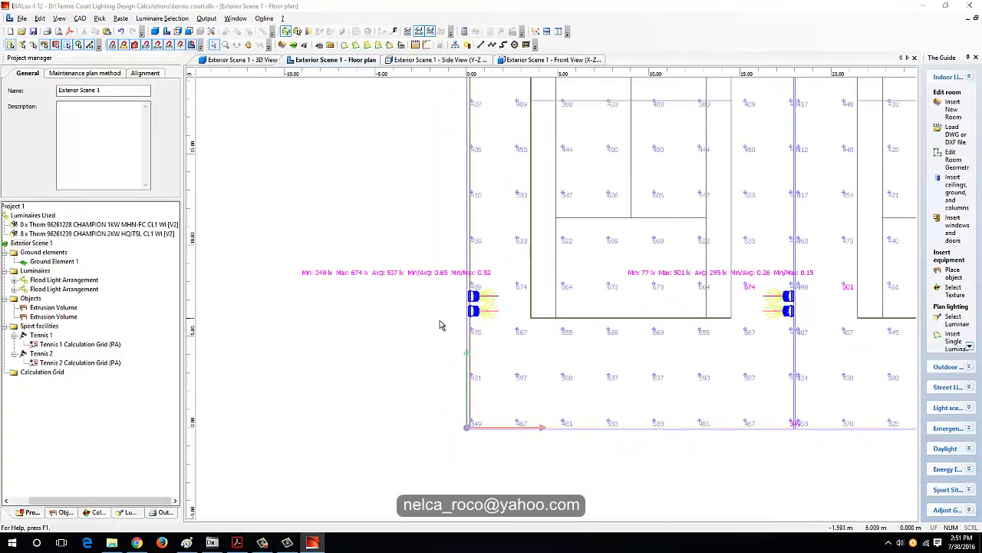
{"action": "middle_click_drag", "start_coordinate": [426, 277], "coordinate": [589, 327]}
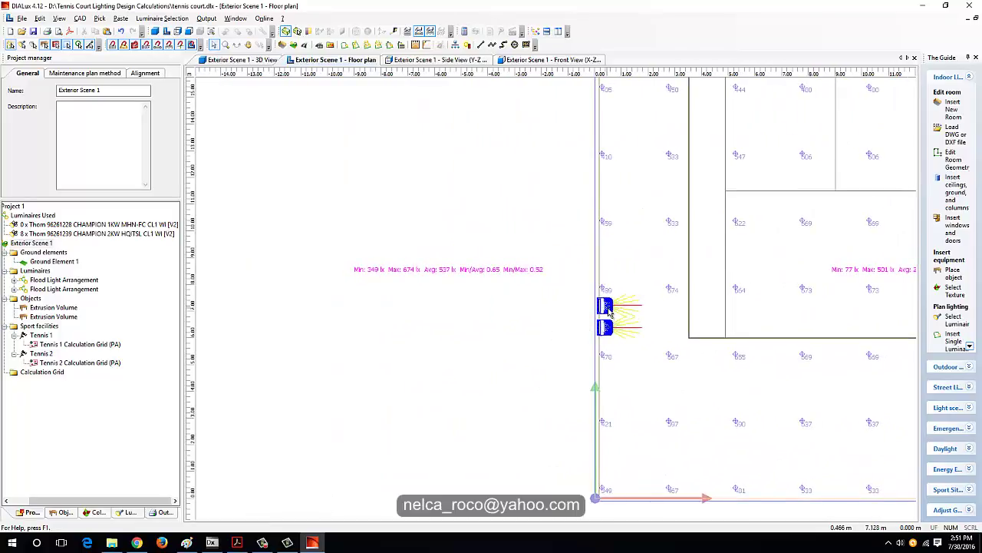
{"action": "left_click", "coordinate": [605, 307]}
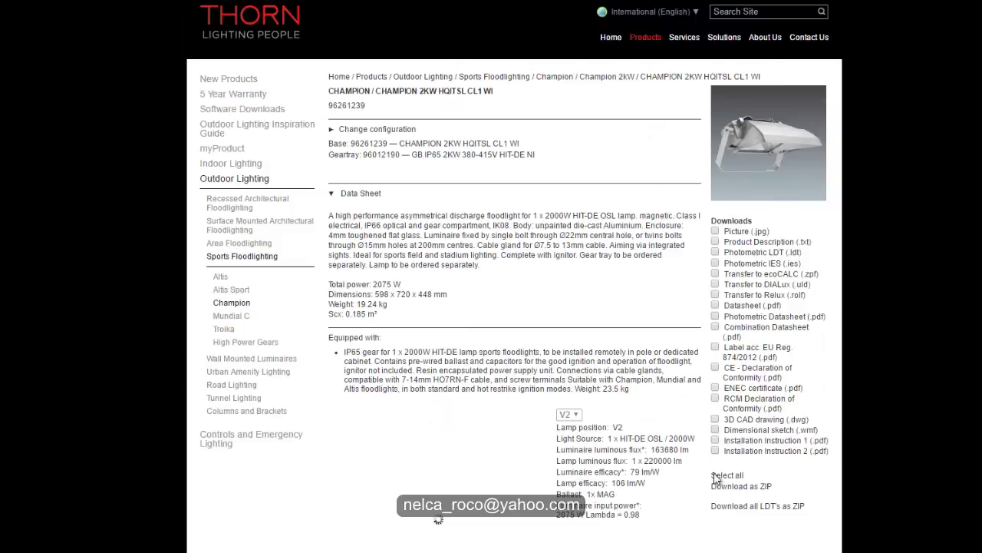
On Thorn's CHAMPION 2KW HQITSL CL1 WI product page, compare the light distribution curves for lamp positions V1 and V3
{"action": "scroll", "coordinate": [641, 424], "scroll_direction": "down", "scroll_amount": 1}
{"action": "scroll", "coordinate": [640, 423], "scroll_direction": "down", "scroll_amount": 2}
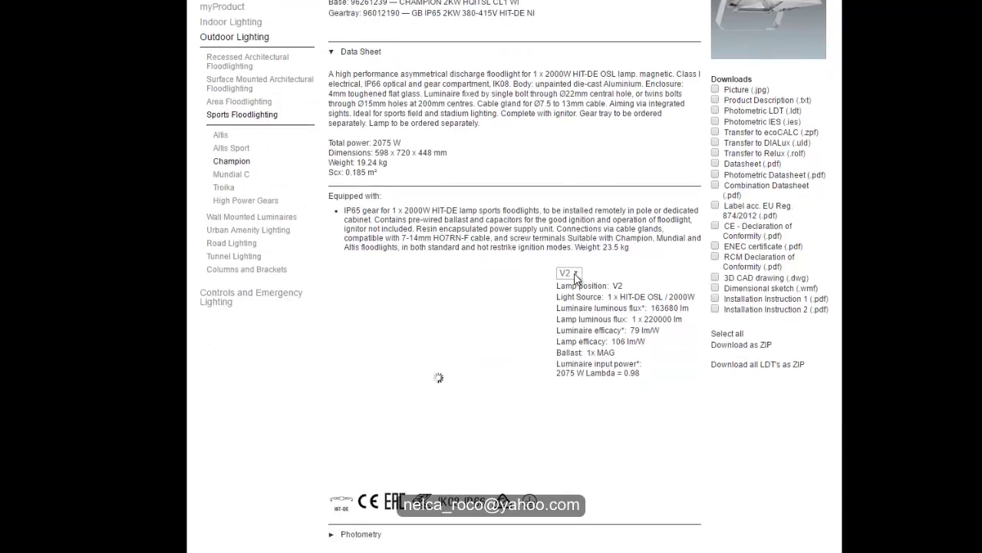
{"action": "left_click", "coordinate": [576, 275]}
{"action": "left_click", "coordinate": [572, 285]}
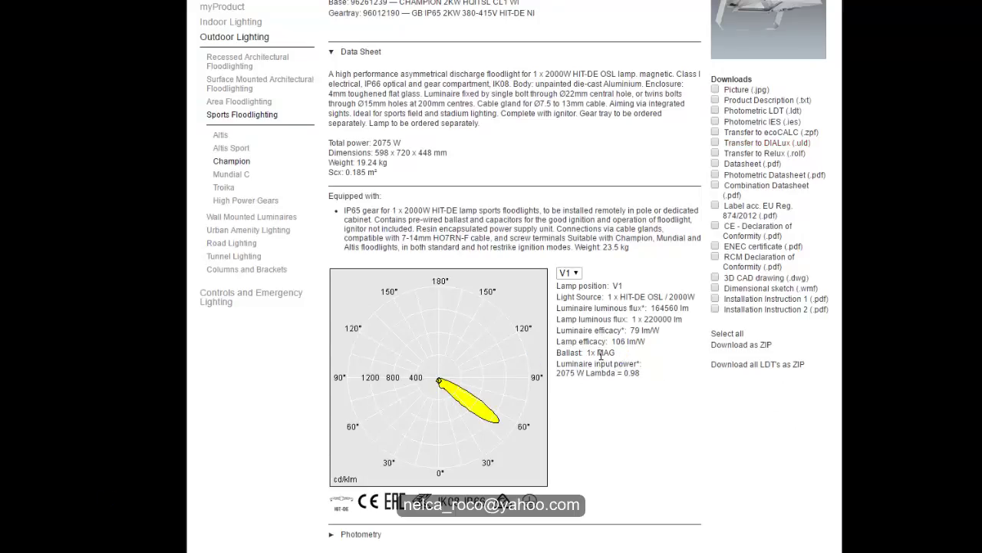
{"action": "left_click", "coordinate": [577, 274]}
{"action": "left_click", "coordinate": [564, 308]}
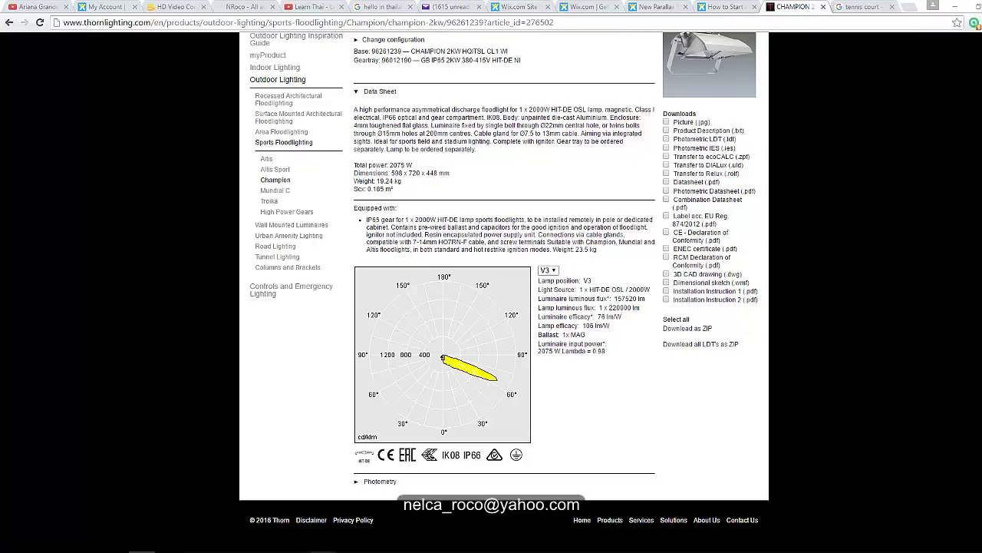
Switch back to DIALux and dismiss the save reminder without saving
{"action": "mouse_move", "coordinate": [322, 550]}
{"action": "left_click", "coordinate": [293, 526]}
{"action": "left_click", "coordinate": [598, 247]}
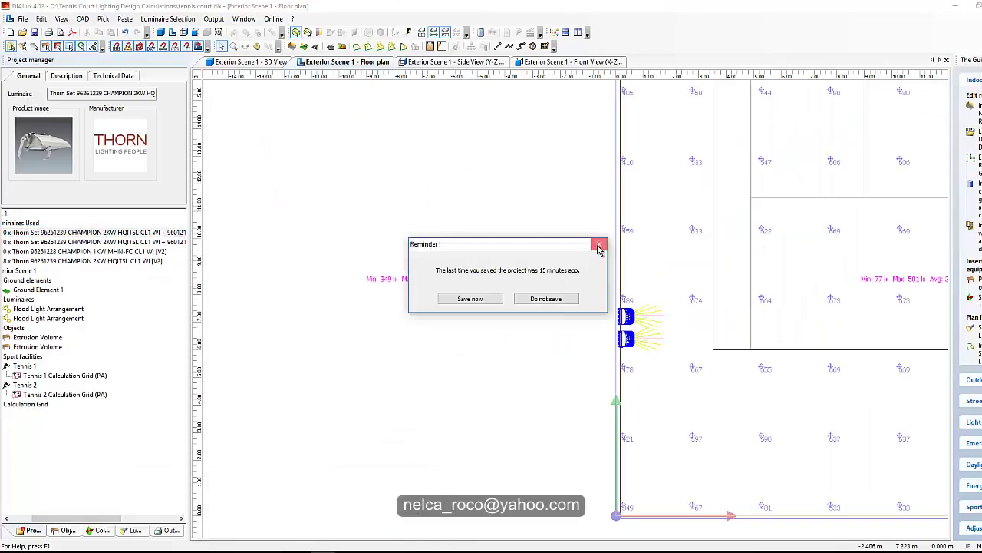
{"action": "left_click", "coordinate": [598, 245]}
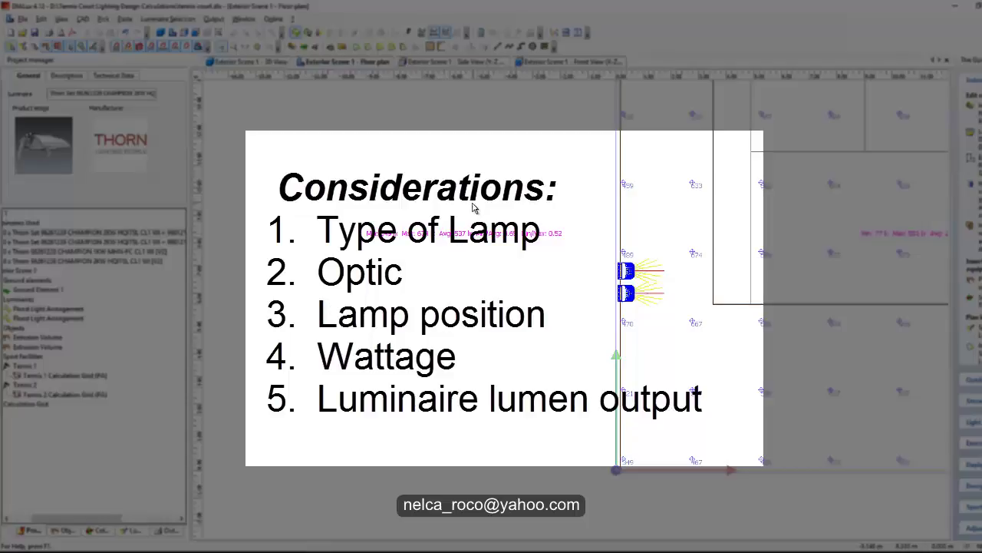
Try the CHAMPION 2KW HQITSL luminaire set with lamp position V1 for the second flood light arrangement, then assign the V3 set instead
{"action": "middle_click_drag", "start_coordinate": [542, 279], "coordinate": [496, 285]}
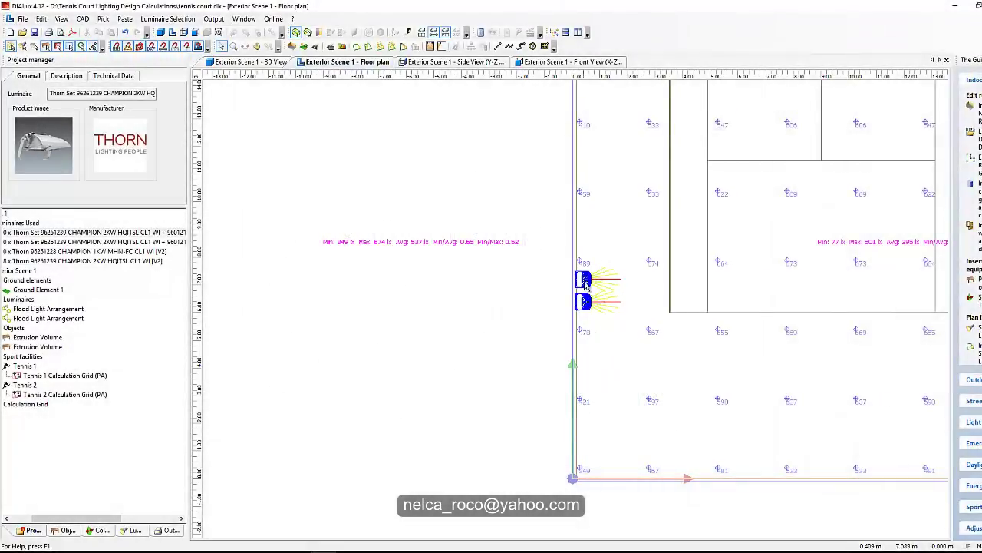
{"action": "left_click", "coordinate": [584, 282]}
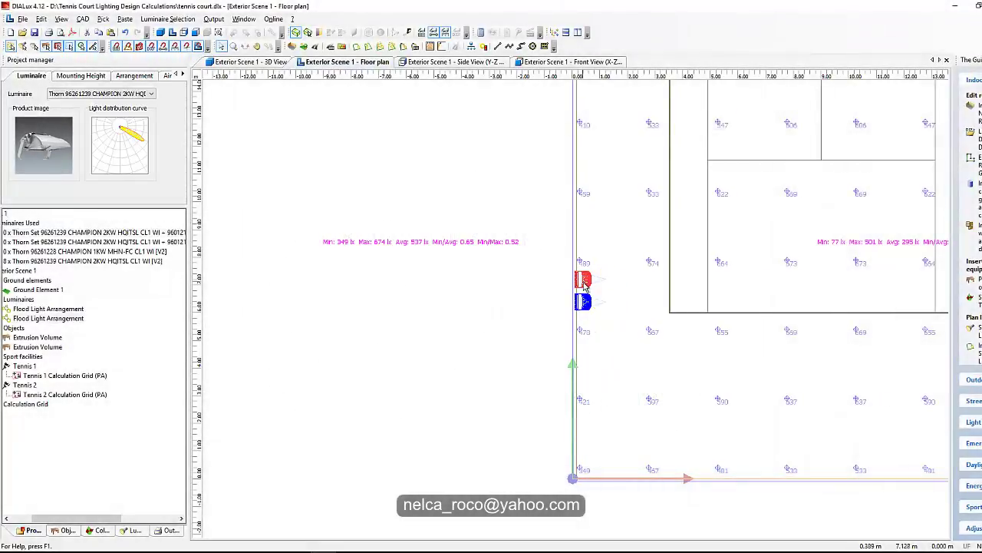
{"action": "left_click", "coordinate": [77, 94]}
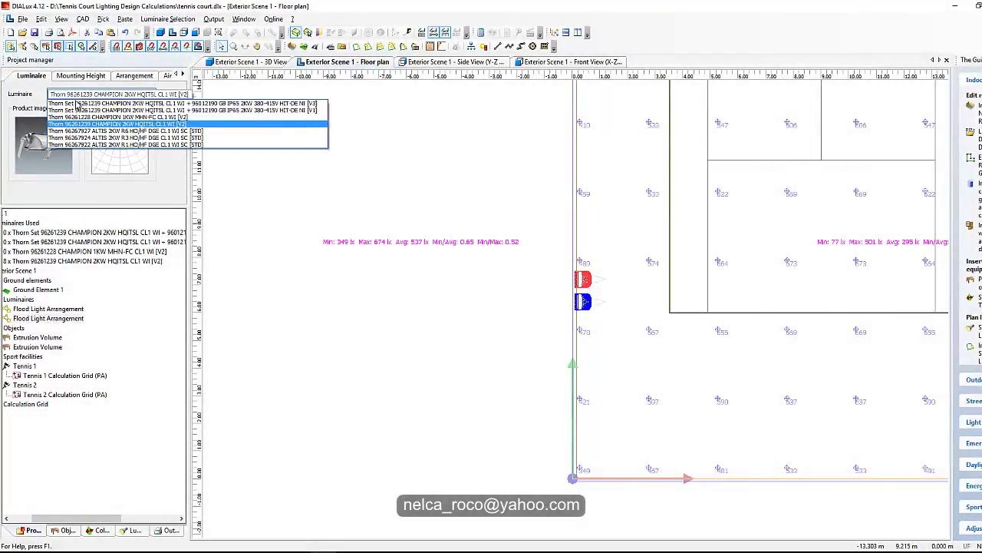
{"action": "left_click", "coordinate": [84, 110]}
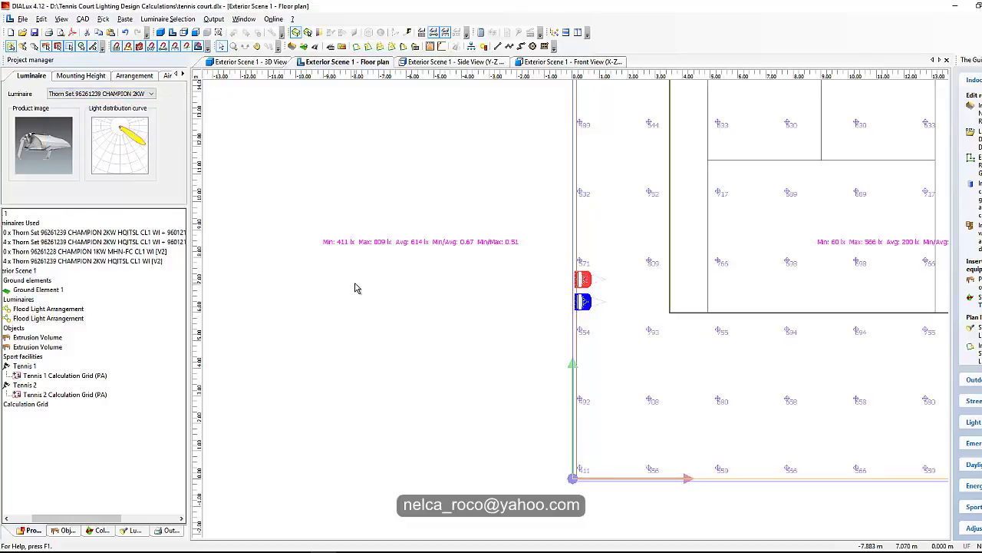
{"action": "left_click", "coordinate": [121, 94]}
{"action": "left_click", "coordinate": [123, 109]}
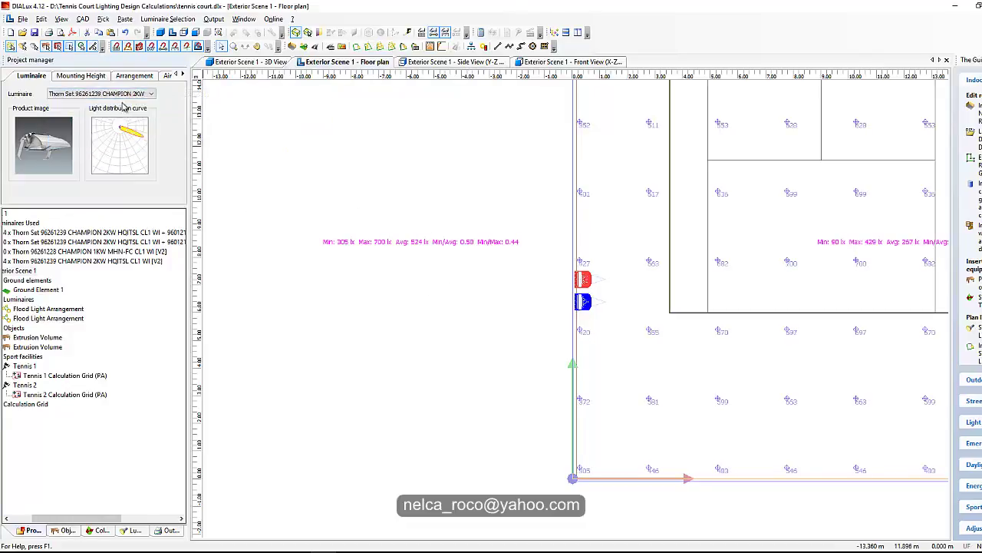
Assign the CHAMPION 2KW HQITSL luminaire set with lamp position V1 to the second and then the first flood light arrangement
{"action": "left_click", "coordinate": [121, 93]}
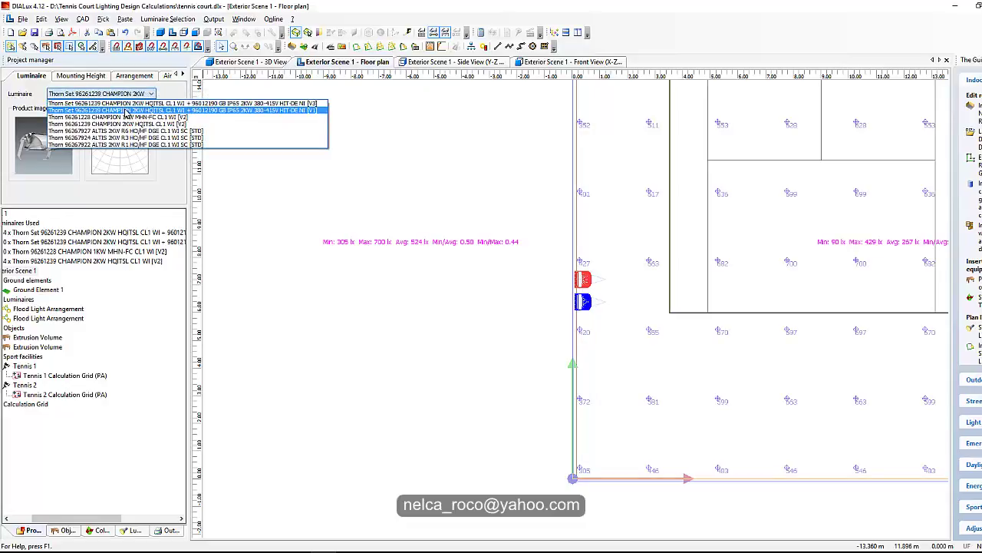
{"action": "left_click", "coordinate": [126, 109]}
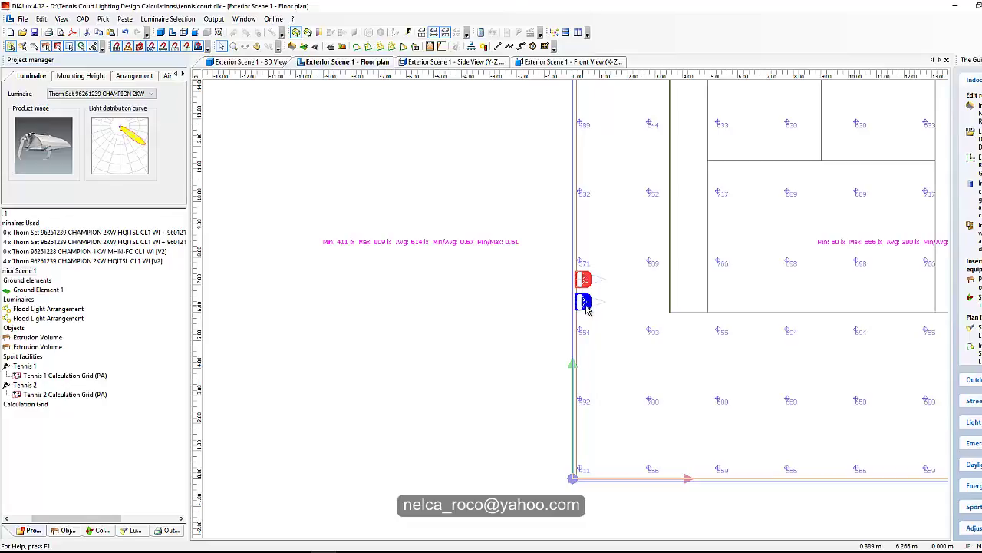
{"action": "left_click", "coordinate": [583, 279]}
{"action": "left_click", "coordinate": [135, 76]}
{"action": "left_click", "coordinate": [31, 75]}
{"action": "left_click", "coordinate": [71, 94]}
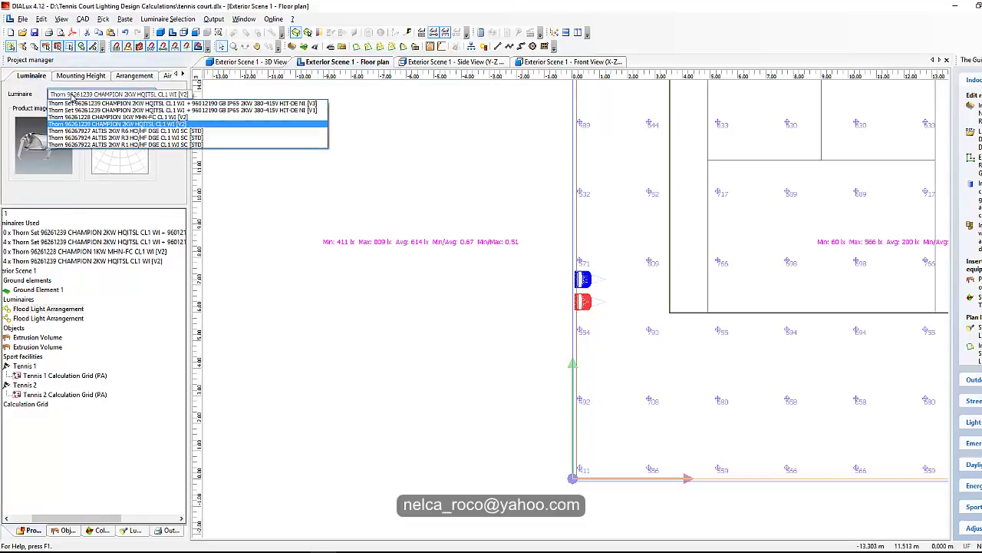
{"action": "left_click", "coordinate": [74, 109]}
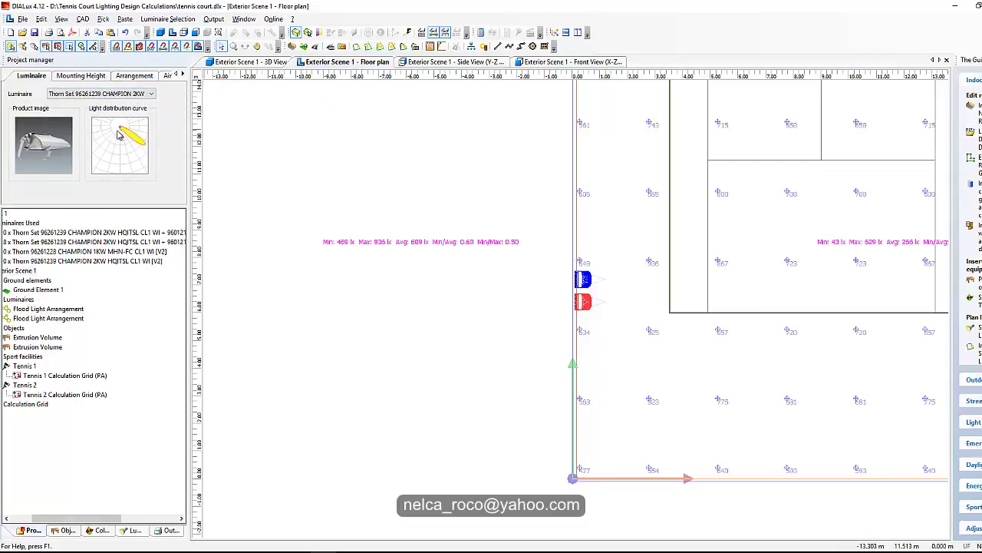
Try the V3 luminaire set and the CHAMPION 1KW MHN-FC for the first flood light arrangement, then reassign the V1 set
{"action": "left_click", "coordinate": [110, 95]}
{"action": "left_click", "coordinate": [113, 109]}
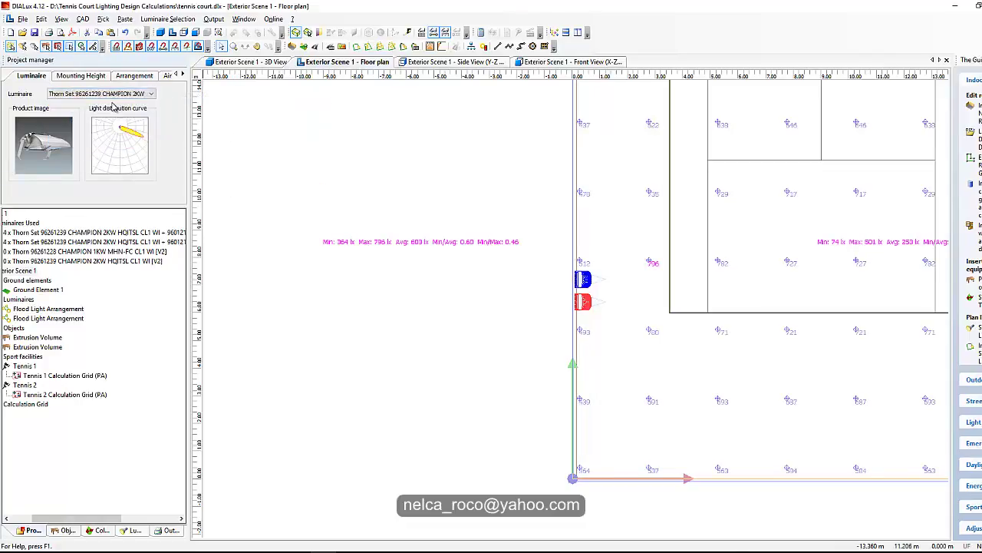
{"action": "left_click", "coordinate": [107, 94]}
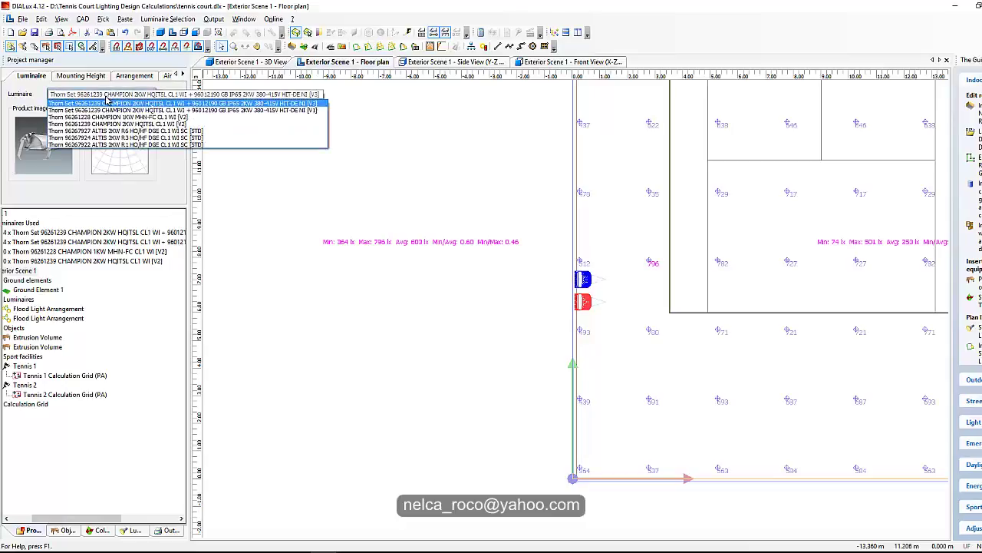
{"action": "left_click", "coordinate": [105, 117]}
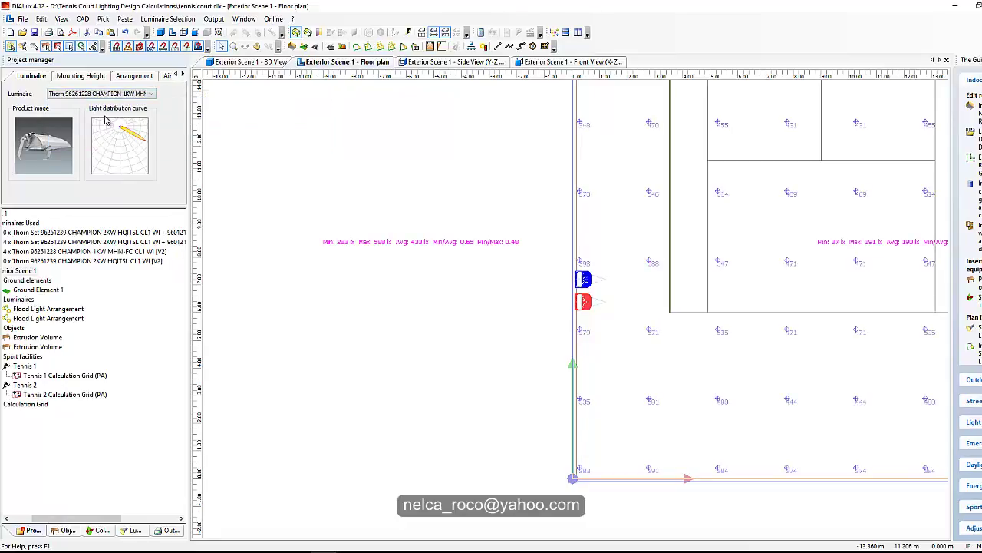
{"action": "left_click", "coordinate": [103, 95]}
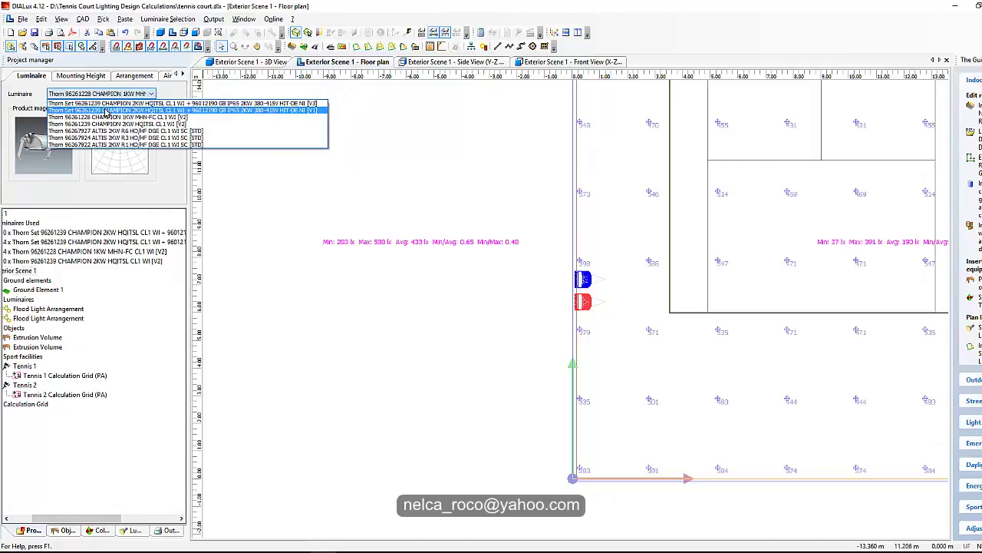
{"action": "left_click", "coordinate": [111, 118]}
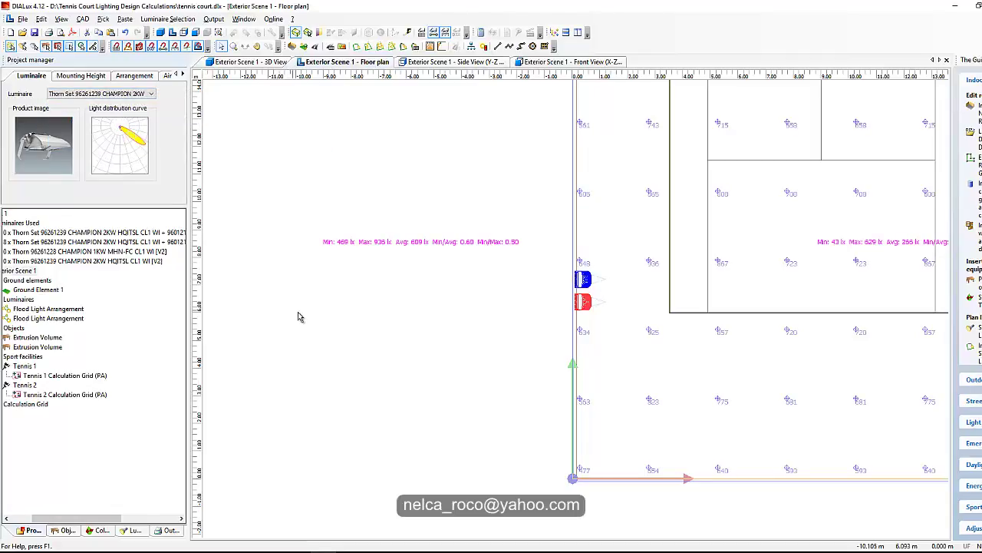
Try the CHAMPION 1KW MHN-FC and the V3 luminaire set for the second flood light arrangement, then return it to the V1 set
{"action": "middle_click_drag", "start_coordinate": [478, 228], "coordinate": [334, 204]}
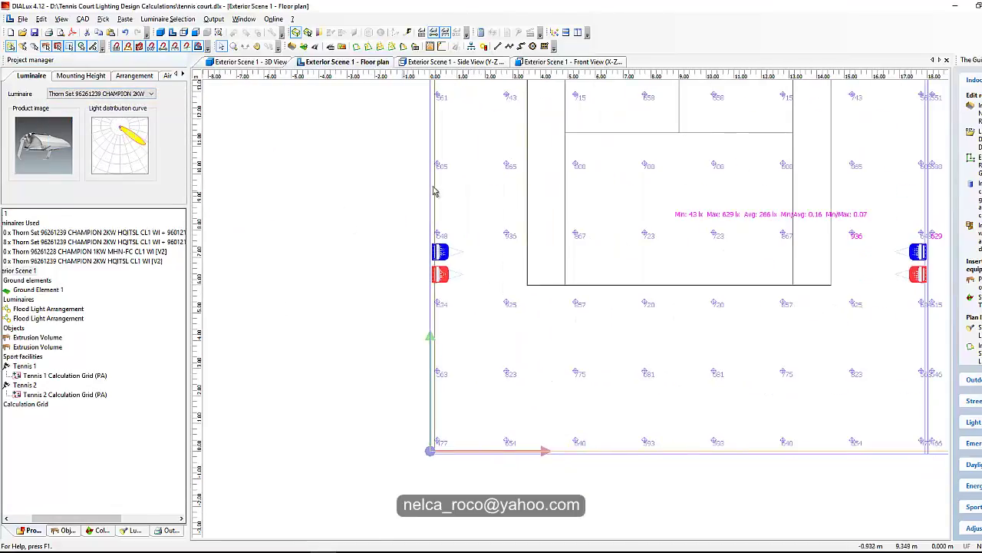
{"action": "middle_click_drag", "start_coordinate": [438, 185], "coordinate": [441, 491]}
{"action": "middle_click_drag", "start_coordinate": [520, 290], "coordinate": [613, 103]}
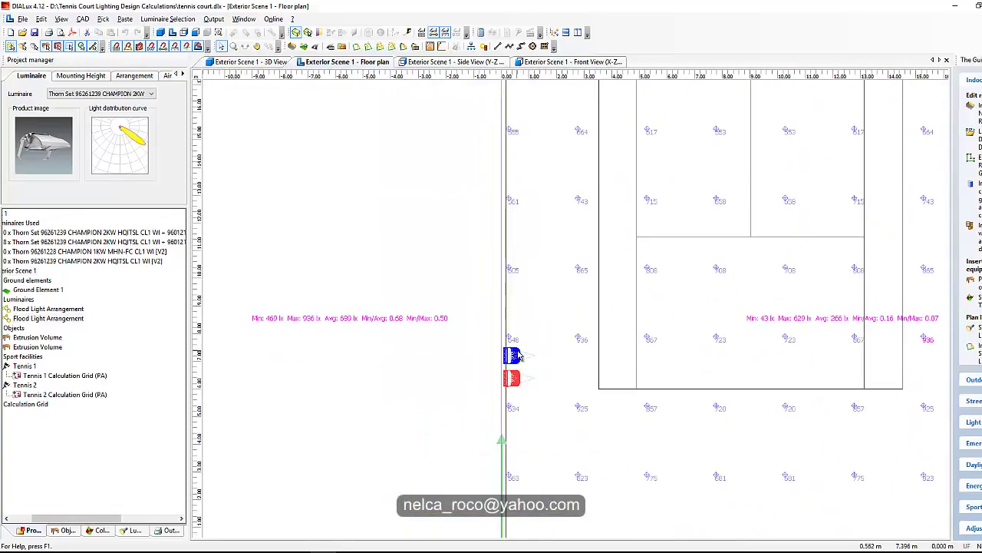
{"action": "left_click", "coordinate": [516, 356]}
{"action": "left_click", "coordinate": [123, 94]}
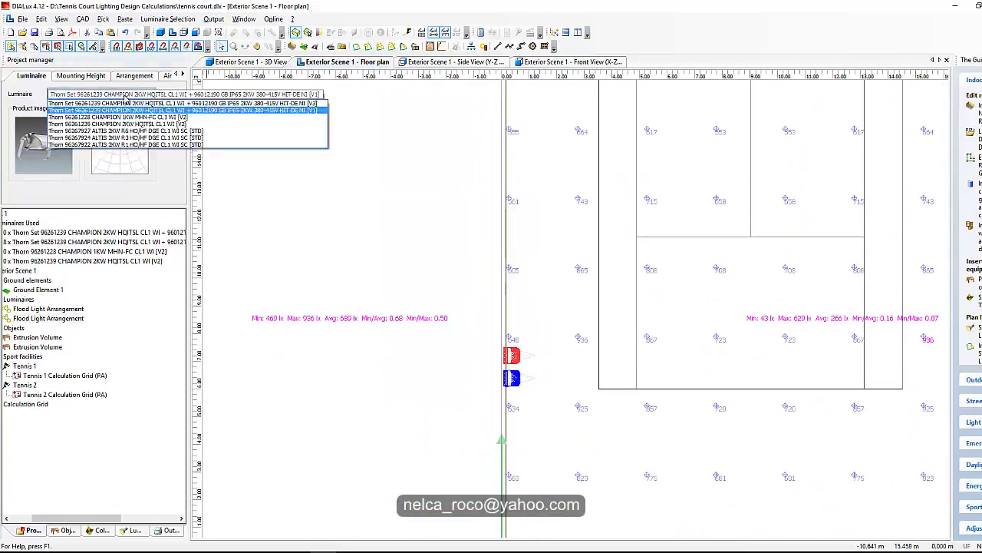
{"action": "left_click", "coordinate": [128, 118]}
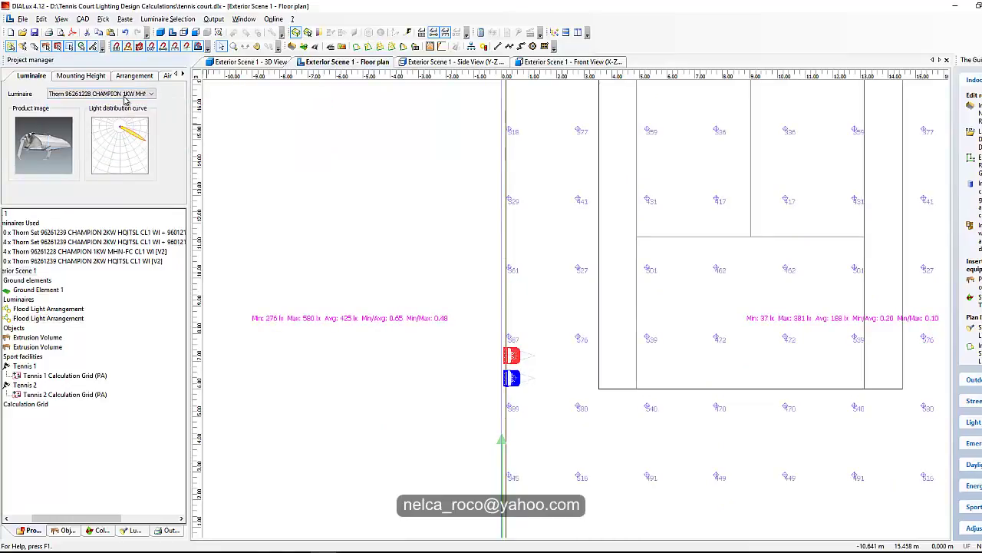
{"action": "left_click", "coordinate": [127, 93]}
{"action": "left_click", "coordinate": [126, 104]}
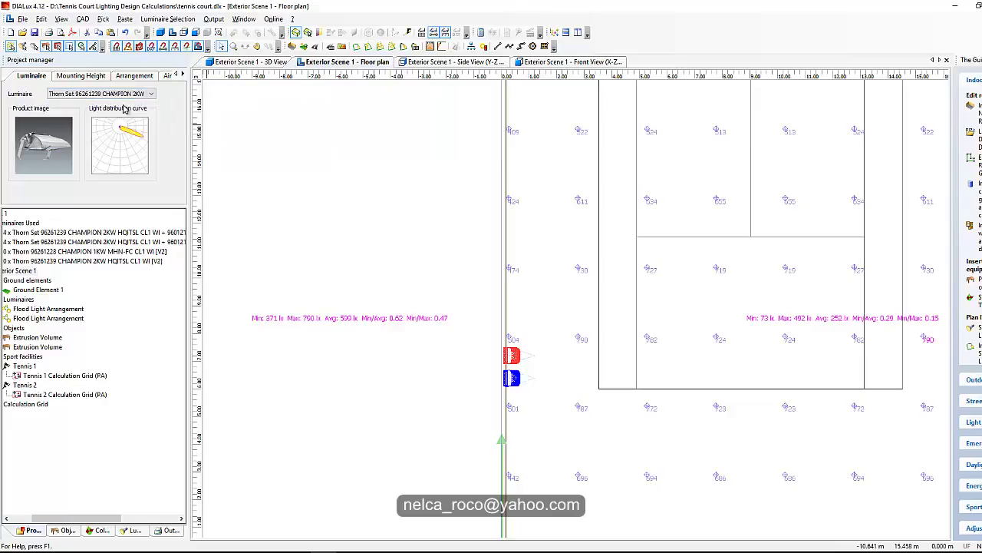
{"action": "left_click", "coordinate": [125, 95]}
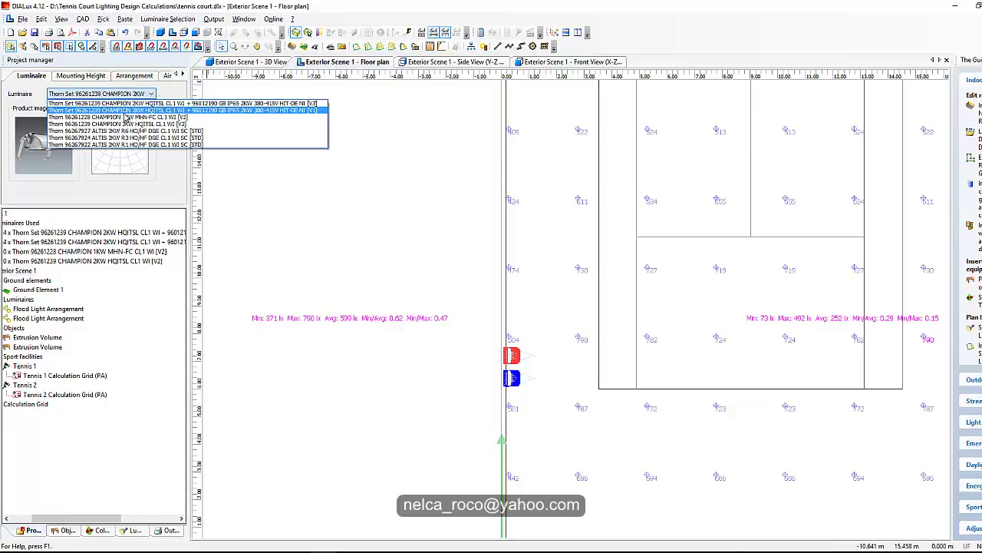
{"action": "left_click", "coordinate": [125, 113]}
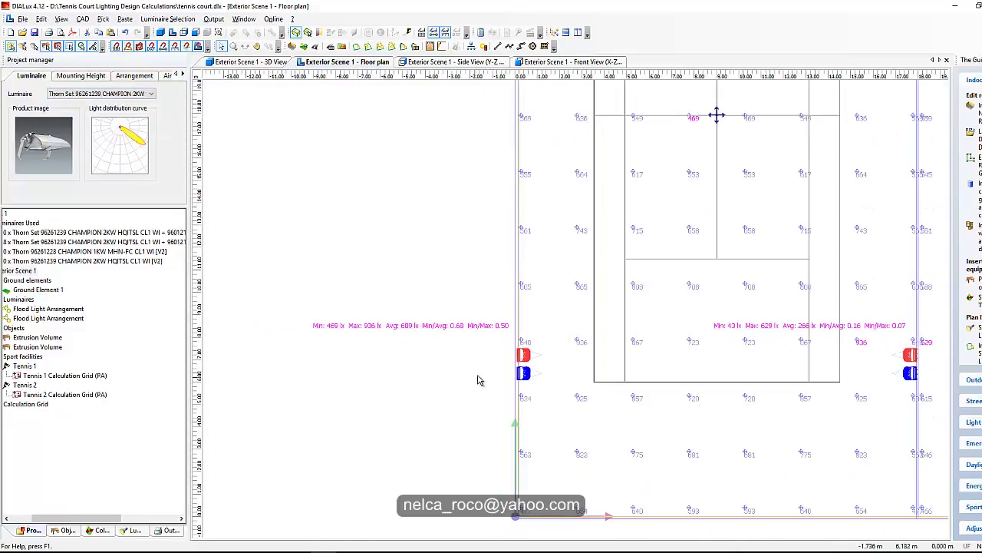
Examine both courts' illuminance summaries and locate the minimum and maximum calculation points on the first court
{"action": "middle_click_drag", "start_coordinate": [532, 321], "coordinate": [636, 265]}
{"action": "scroll", "coordinate": [568, 292], "scroll_direction": "up", "scroll_amount": 3}
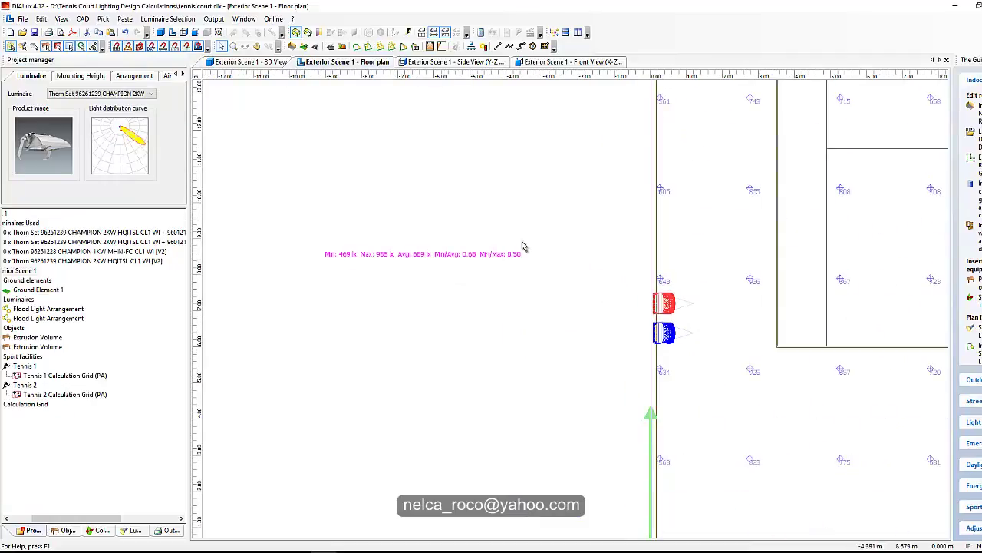
{"action": "middle_click_drag", "start_coordinate": [531, 233], "coordinate": [497, 302]}
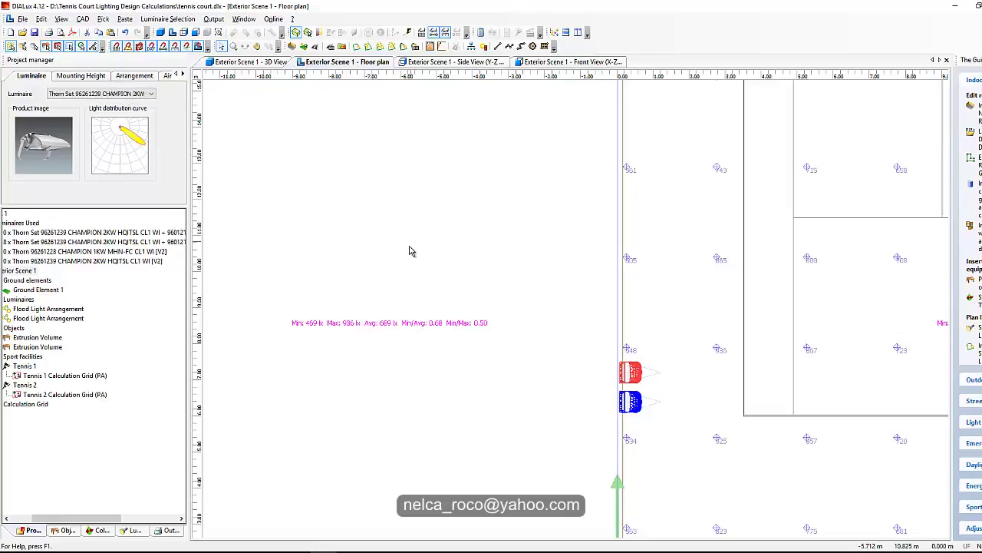
{"action": "scroll", "coordinate": [456, 274], "scroll_direction": "down", "scroll_amount": 2}
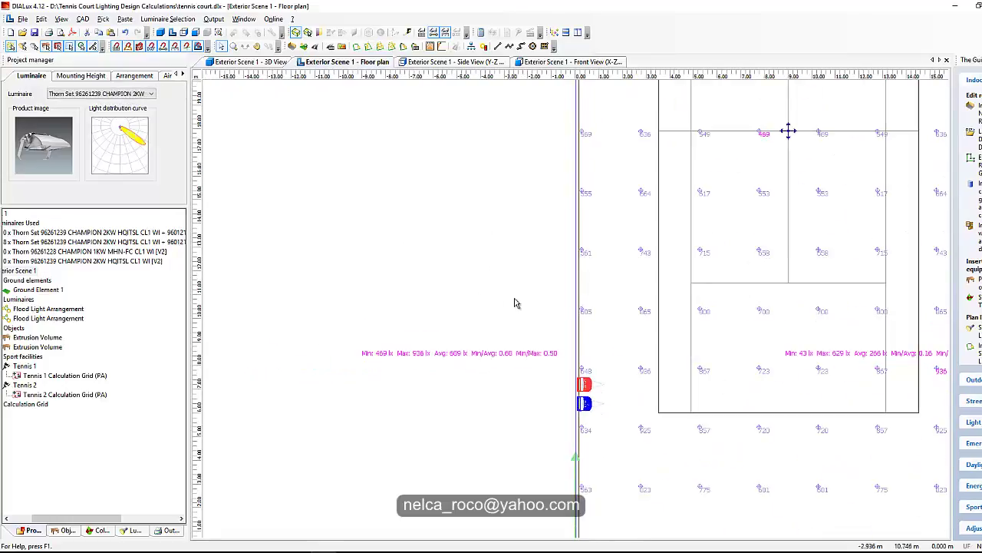
{"action": "middle_click_drag", "start_coordinate": [519, 298], "coordinate": [397, 392]}
{"action": "scroll", "coordinate": [398, 402], "scroll_direction": "down", "scroll_amount": 1}
{"action": "middle_click_drag", "start_coordinate": [568, 289], "coordinate": [613, 156]}
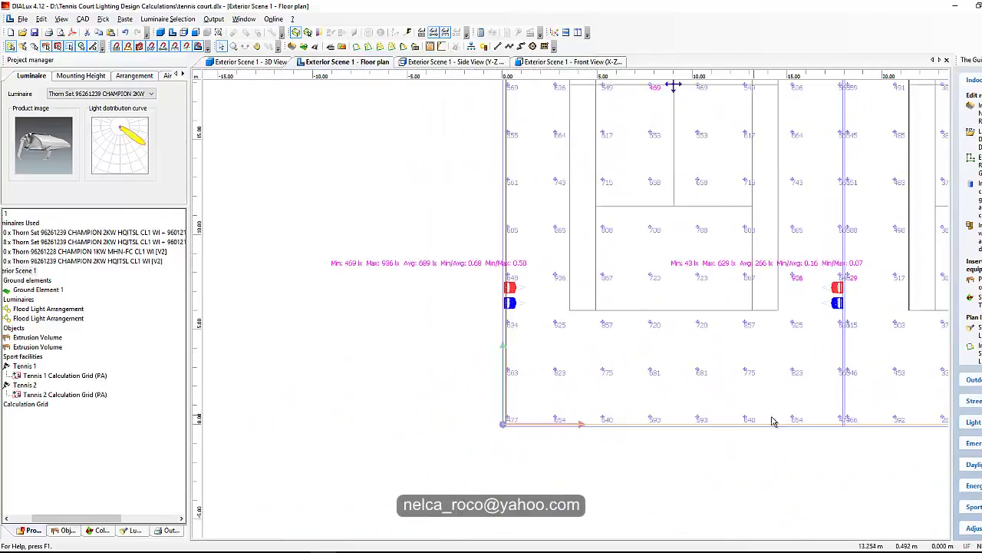
{"action": "scroll", "coordinate": [814, 388], "scroll_direction": "up", "scroll_amount": 1}
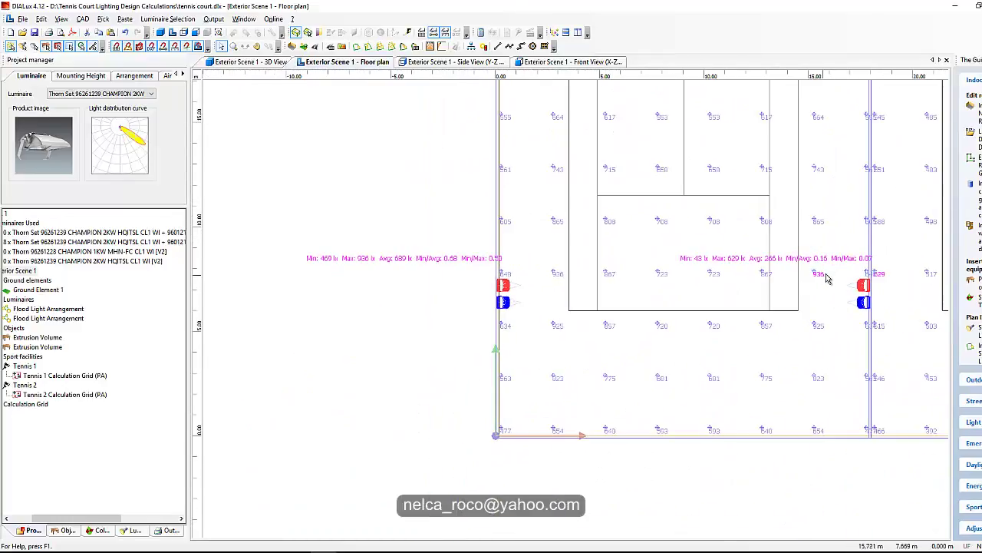
{"action": "middle_click_drag", "start_coordinate": [822, 268], "coordinate": [743, 385]}
{"action": "middle_click_drag", "start_coordinate": [478, 374], "coordinate": [491, 441]}
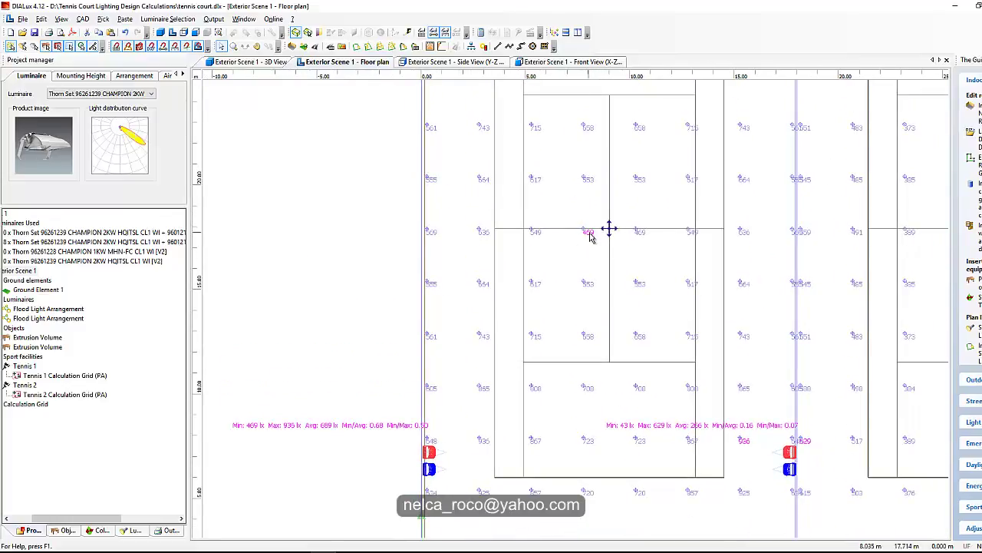
{"action": "middle_click_drag", "start_coordinate": [502, 409], "coordinate": [611, 256]}
{"action": "scroll", "coordinate": [612, 256], "scroll_direction": "up", "scroll_amount": 2}
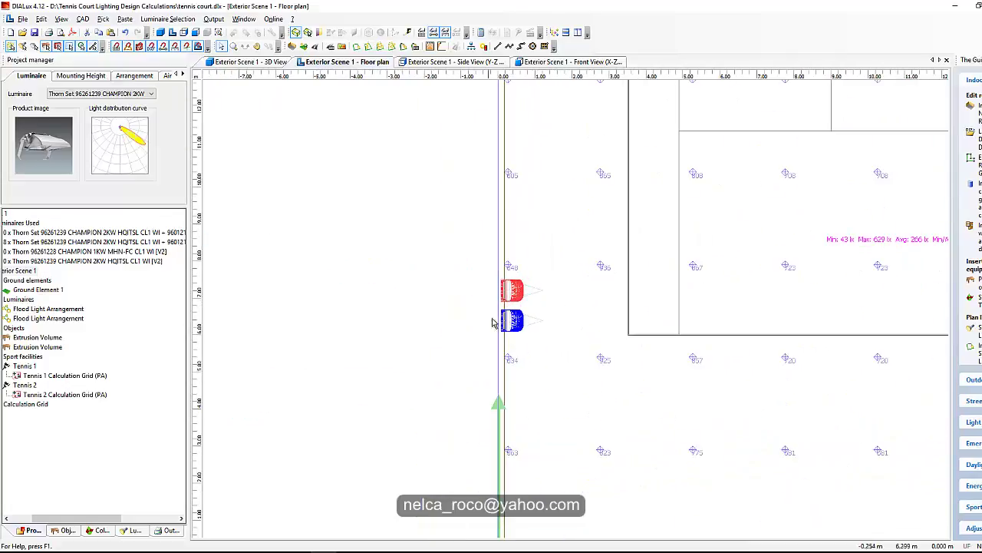
Try moving the second flood light arrangement away from the first, towards the net, and check the recalculated illuminance summaries
{"action": "left_click", "coordinate": [509, 296]}
{"action": "scroll", "coordinate": [515, 298], "scroll_direction": "down", "scroll_amount": 5}
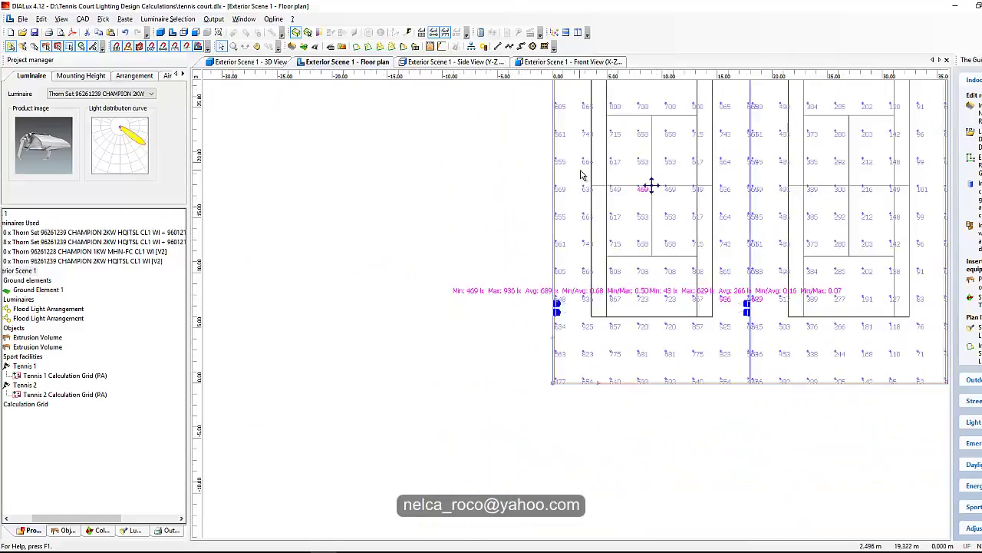
{"action": "middle_click_drag", "start_coordinate": [581, 180], "coordinate": [561, 438]}
{"action": "scroll", "coordinate": [544, 330], "scroll_direction": "up", "scroll_amount": 2}
{"action": "middle_click_drag", "start_coordinate": [541, 340], "coordinate": [586, 224]}
{"action": "scroll", "coordinate": [587, 224], "scroll_direction": "up", "scroll_amount": 1}
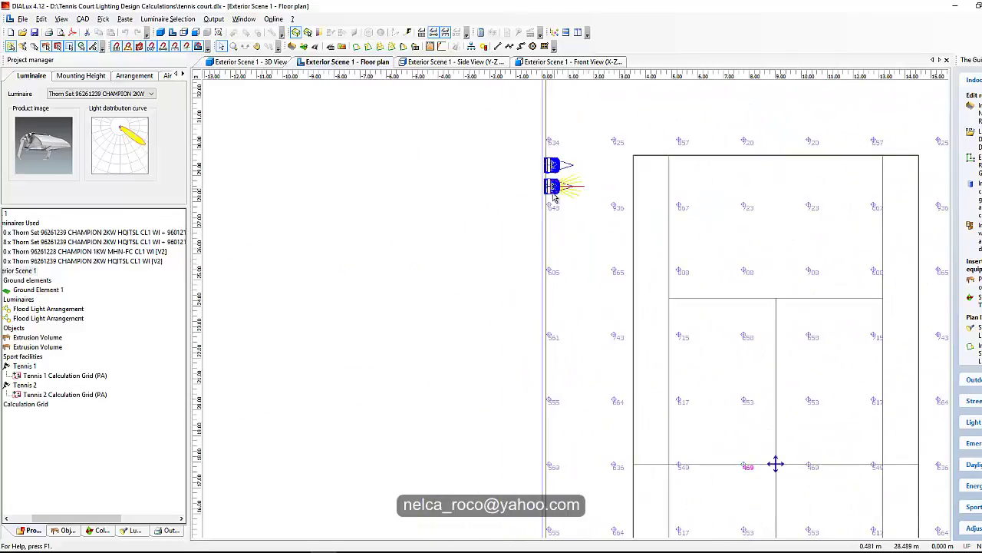
{"action": "scroll", "coordinate": [557, 188], "scroll_direction": "up", "scroll_amount": 1}
{"action": "left_click", "coordinate": [497, 144]}
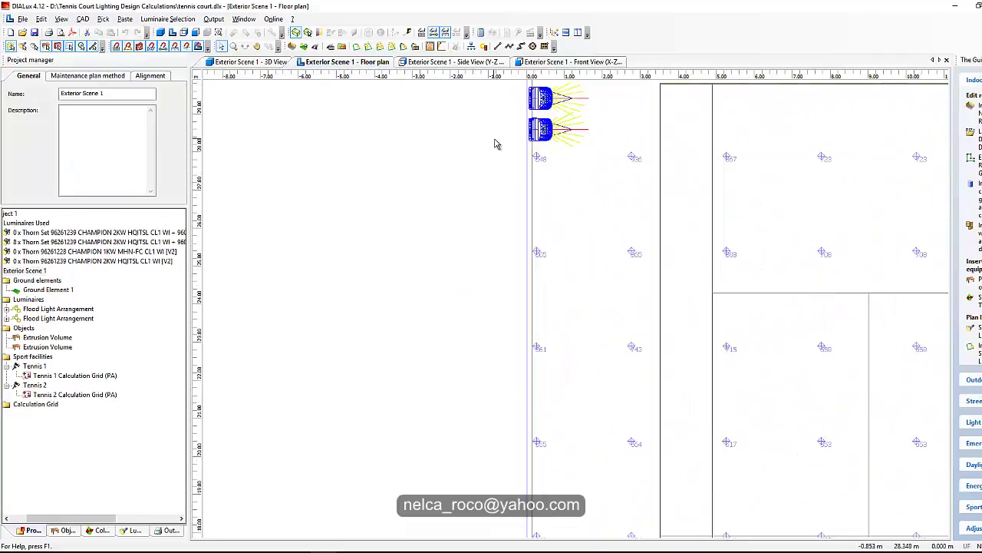
{"action": "left_click", "coordinate": [545, 143]}
{"action": "left_click_drag", "start_coordinate": [541, 147], "coordinate": [541, 160]}
{"action": "scroll", "coordinate": [494, 116], "scroll_direction": "down", "scroll_amount": 3}
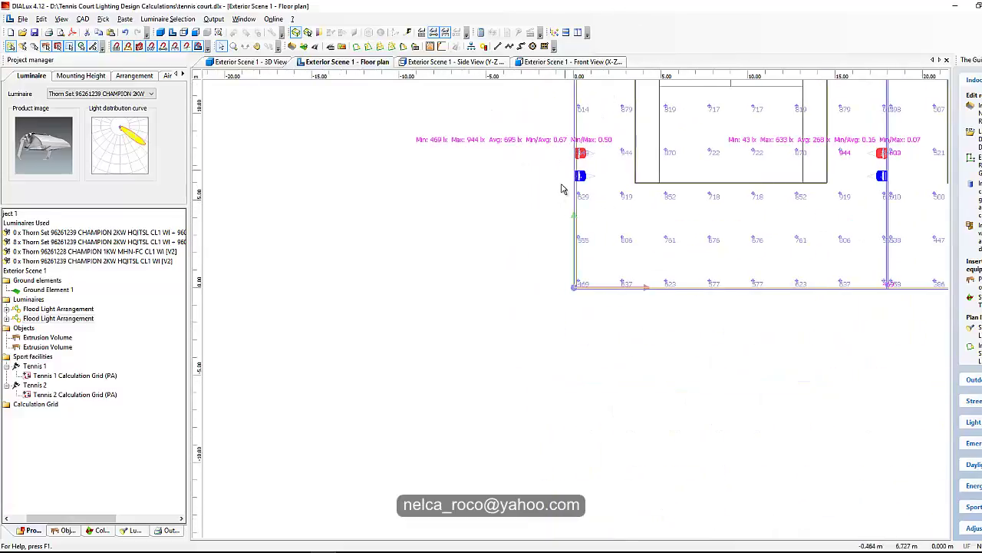
{"action": "scroll", "coordinate": [540, 160], "scroll_direction": "up", "scroll_amount": 2}
{"action": "middle_click_drag", "start_coordinate": [536, 175], "coordinate": [524, 269]}
{"action": "middle_click_drag", "start_coordinate": [522, 223], "coordinate": [493, 310]}
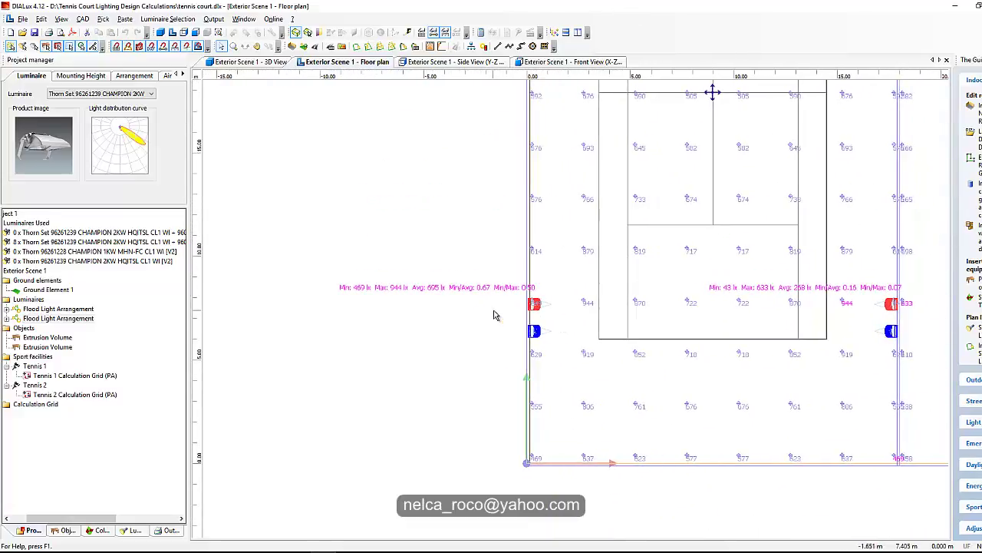
Shift the second flood light arrangement slightly towards the net, to a position of about X 0.15 m, Y 28.5 m
{"action": "left_click", "coordinate": [473, 242]}
{"action": "middle_click_drag", "start_coordinate": [507, 364], "coordinate": [498, 460]}
{"action": "middle_click_drag", "start_coordinate": [510, 292], "coordinate": [491, 460]}
{"action": "scroll", "coordinate": [509, 149], "scroll_direction": "up", "scroll_amount": 3}
{"action": "middle_click_drag", "start_coordinate": [516, 255], "coordinate": [577, 399]}
{"action": "scroll", "coordinate": [552, 360], "scroll_direction": "up", "scroll_amount": 9}
{"action": "left_click", "coordinate": [491, 302]}
{"action": "scroll", "coordinate": [468, 296], "scroll_direction": "up", "scroll_amount": 4}
{"action": "scroll", "coordinate": [437, 295], "scroll_direction": "down", "scroll_amount": 1}
{"action": "left_click_drag", "start_coordinate": [438, 290], "coordinate": [439, 299]}
{"action": "middle_click_drag", "start_coordinate": [445, 528], "coordinate": [589, 231]}
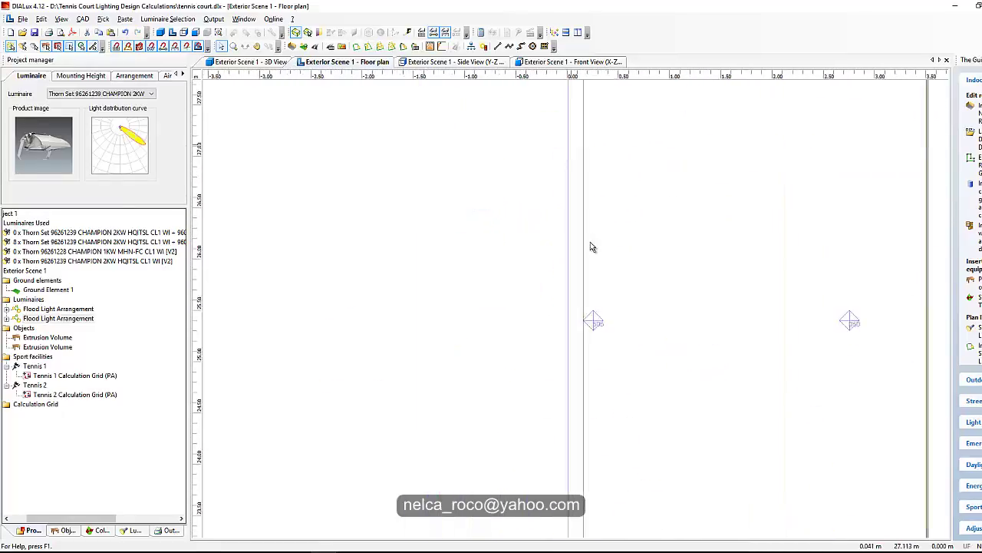
{"action": "scroll", "coordinate": [594, 286], "scroll_direction": "down", "scroll_amount": 5}
{"action": "middle_click_drag", "start_coordinate": [679, 271], "coordinate": [420, 177]}
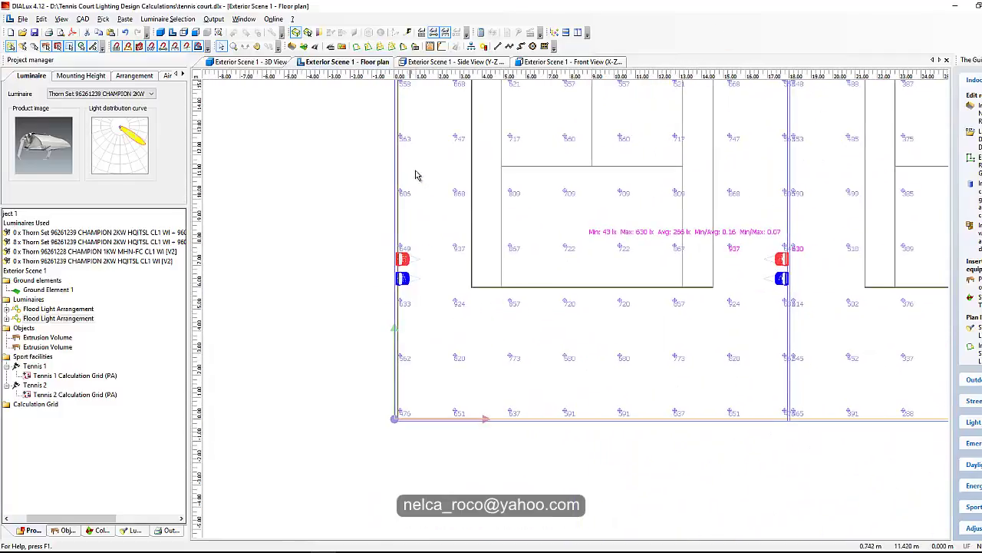
Switch the second flood light arrangement's aiming to beam angle and set its Z angle to 89°
{"action": "middle_click_drag", "start_coordinate": [519, 159], "coordinate": [480, 399]}
{"action": "middle_click_drag", "start_coordinate": [439, 264], "coordinate": [526, 348]}
{"action": "scroll", "coordinate": [585, 333], "scroll_direction": "up", "scroll_amount": 1}
{"action": "middle_click_drag", "start_coordinate": [527, 267], "coordinate": [614, 418]}
{"action": "scroll", "coordinate": [537, 273], "scroll_direction": "up", "scroll_amount": 1}
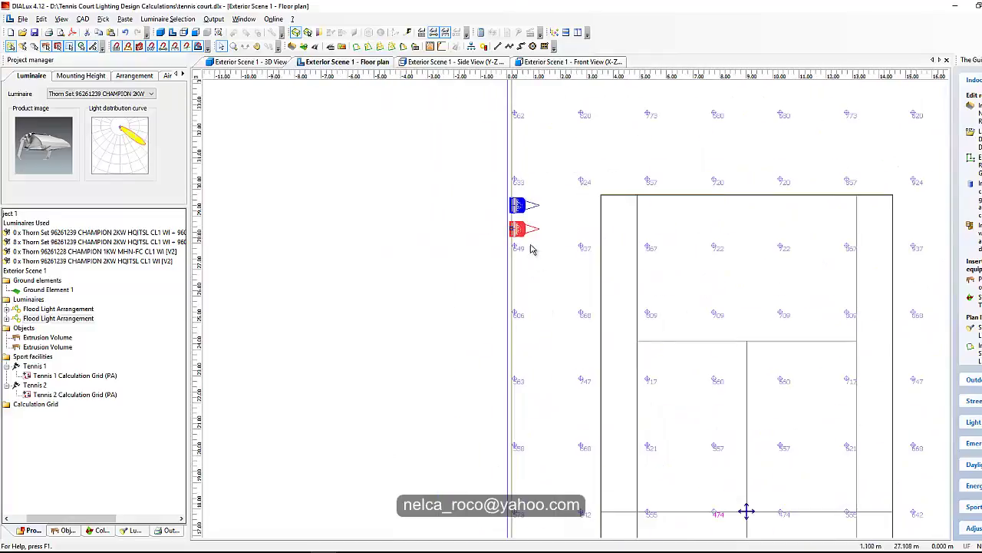
{"action": "left_click", "coordinate": [137, 75]}
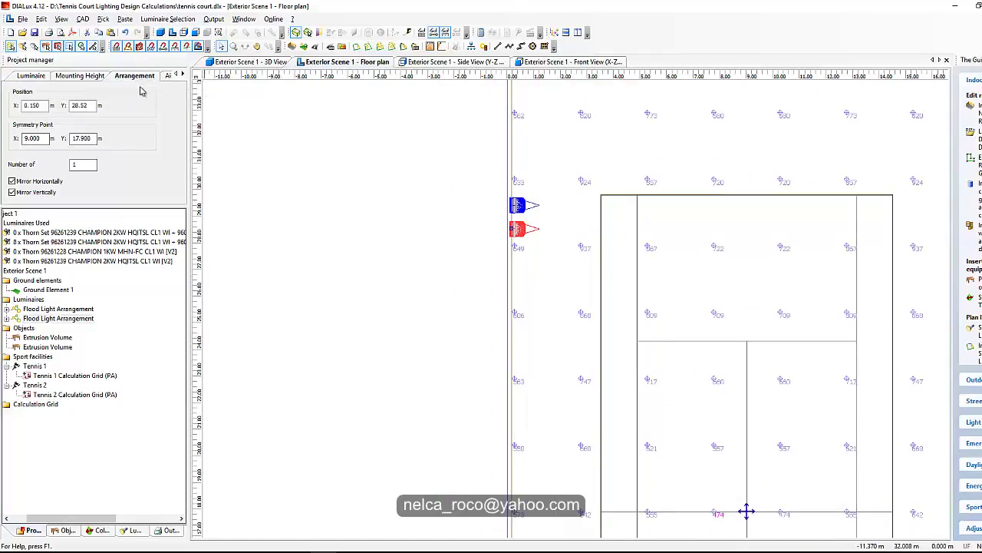
{"action": "left_click", "coordinate": [183, 73]}
{"action": "left_click", "coordinate": [154, 76]}
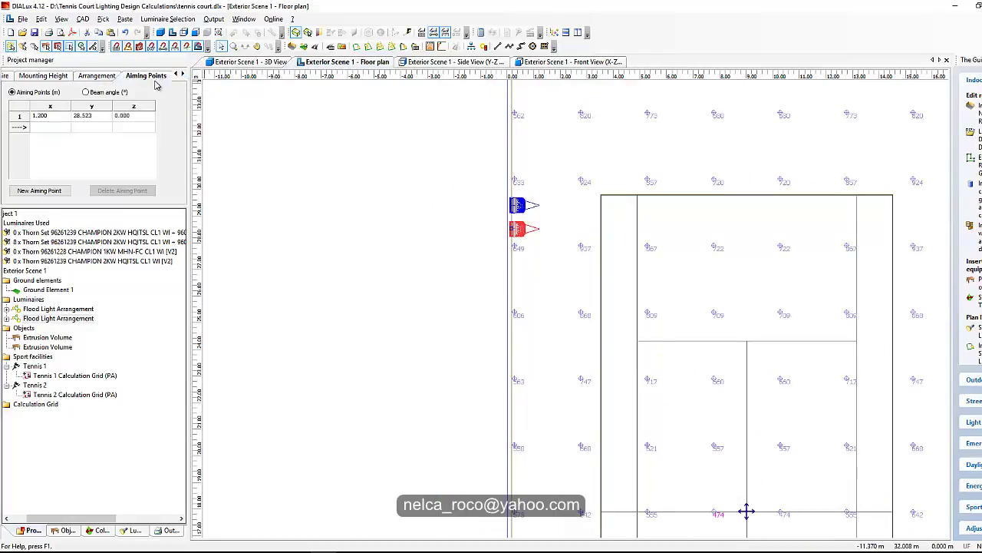
{"action": "left_click", "coordinate": [120, 119]}
{"action": "left_click", "coordinate": [87, 92]}
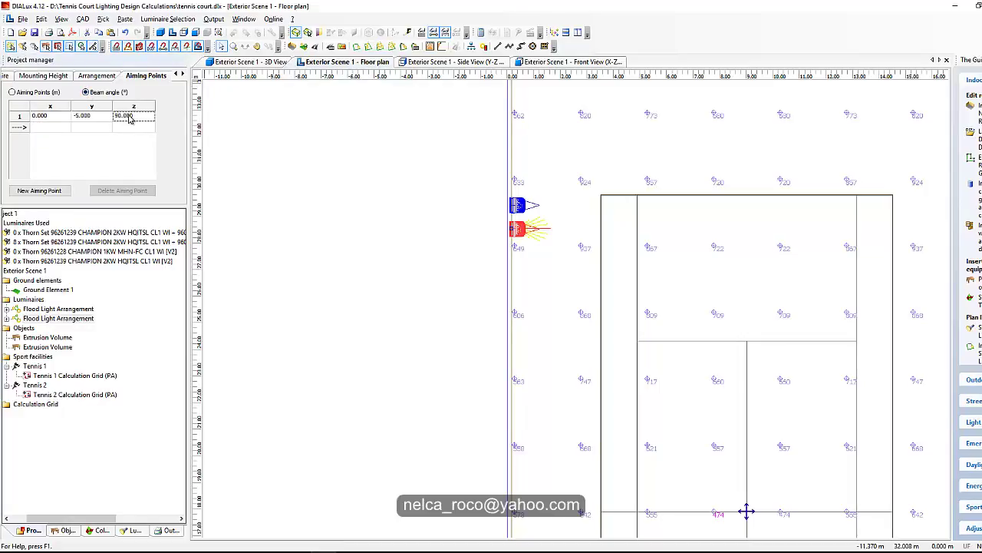
{"action": "double_click", "coordinate": [127, 115]}
{"action": "type", "text": "89"}
{"action": "key", "text": "Return"}
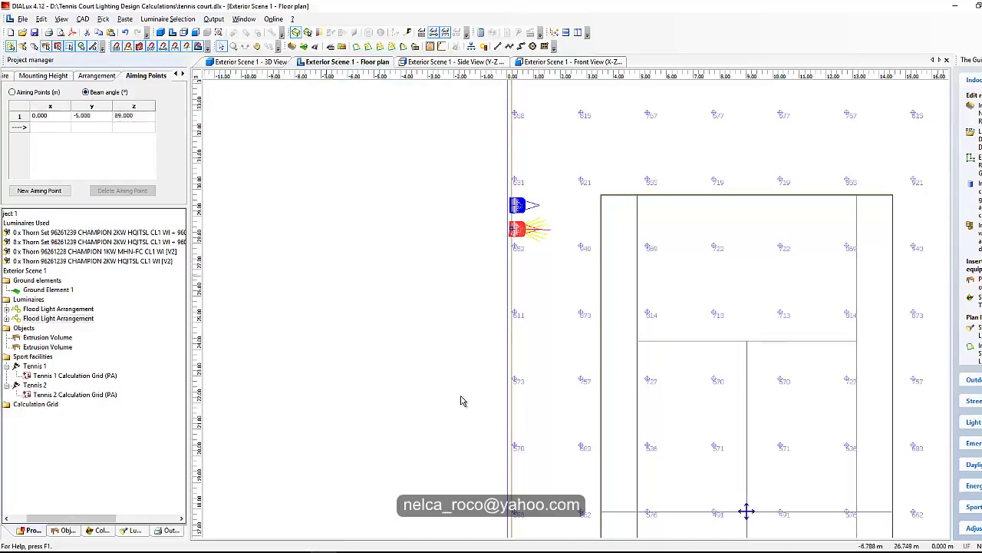
Try a Z beam angle of 91° on the second flood light arrangement, and set it to 90°
{"action": "middle_click_drag", "start_coordinate": [464, 428], "coordinate": [484, 33]}
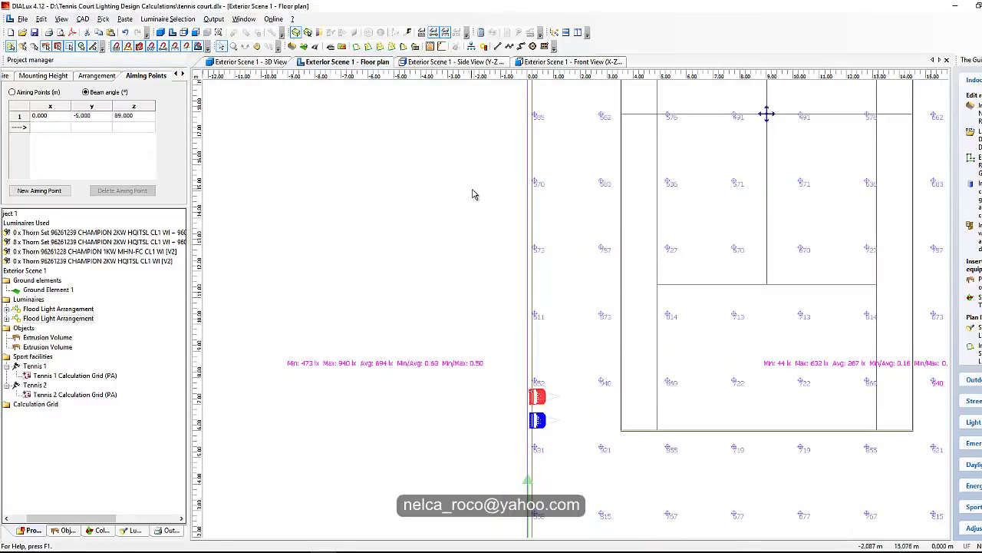
{"action": "left_click", "coordinate": [126, 117]}
{"action": "type", "text": "91"}
{"action": "key", "text": "Return"}
{"action": "left_click", "coordinate": [126, 119]}
{"action": "type", "text": "90"}
{"action": "key", "text": "Return"}
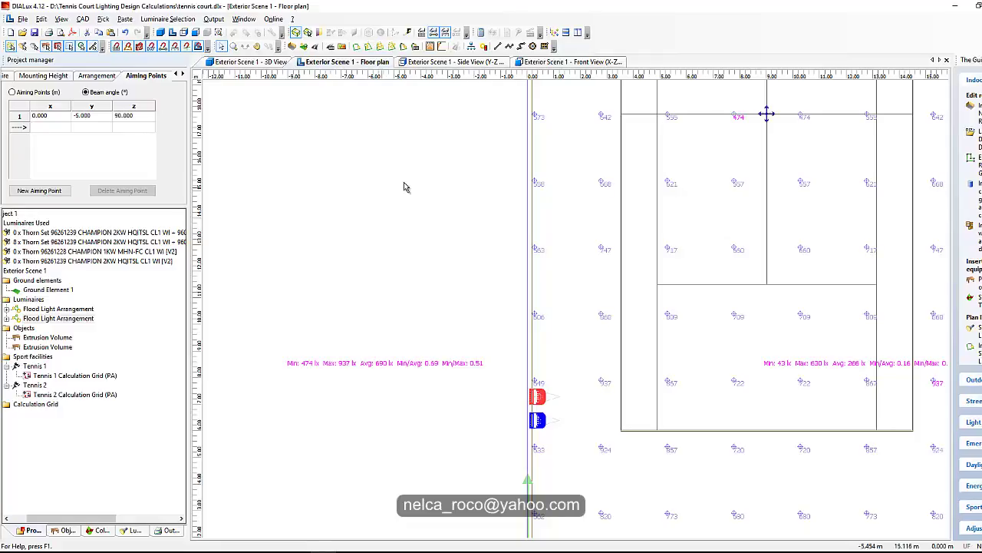
{"action": "middle_click_drag", "start_coordinate": [495, 177], "coordinate": [468, 165]}
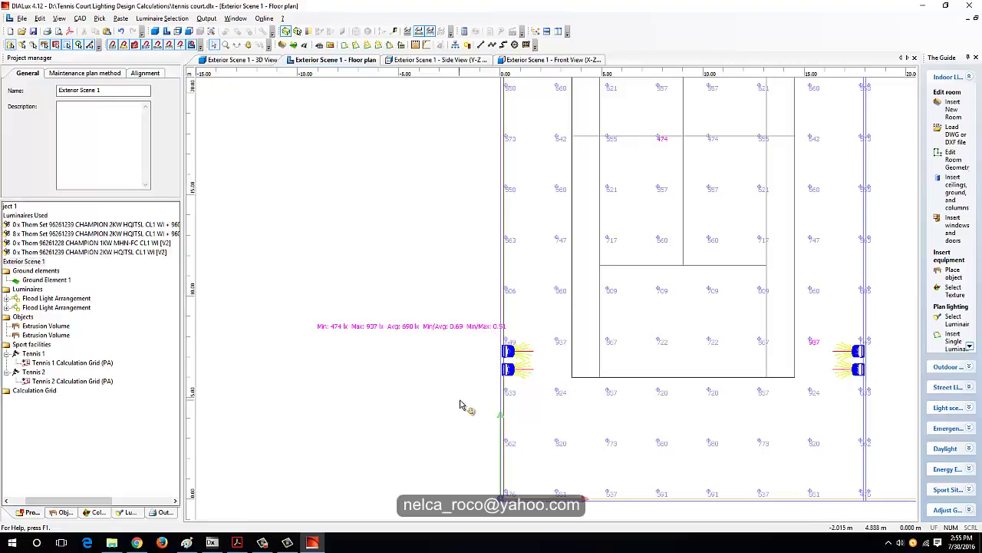
Reselect the second flood light arrangement, try a Z beam angle of 89°, and return it to 90°
{"action": "scroll", "coordinate": [461, 404], "scroll_direction": "up", "scroll_amount": 3}
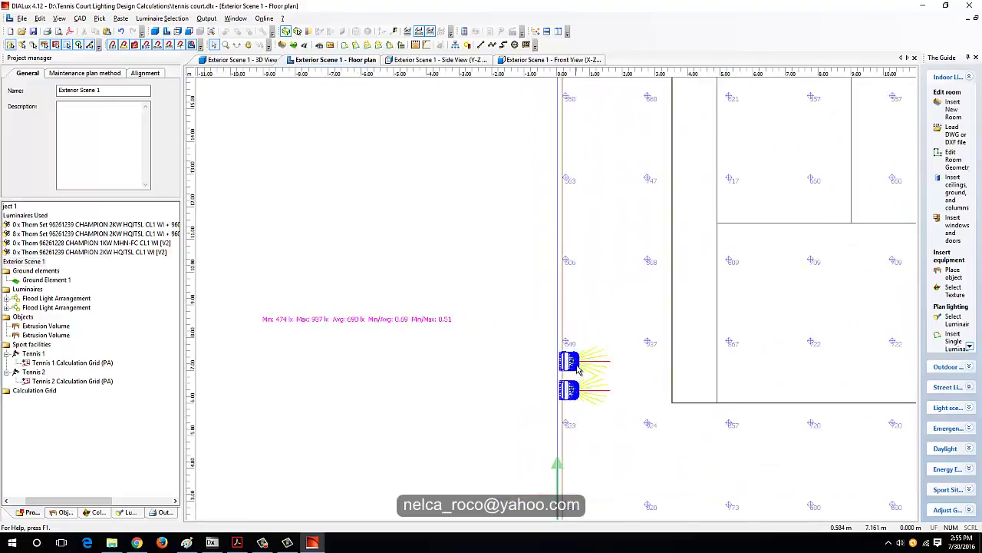
{"action": "left_click", "coordinate": [565, 365]}
{"action": "left_click", "coordinate": [83, 74]}
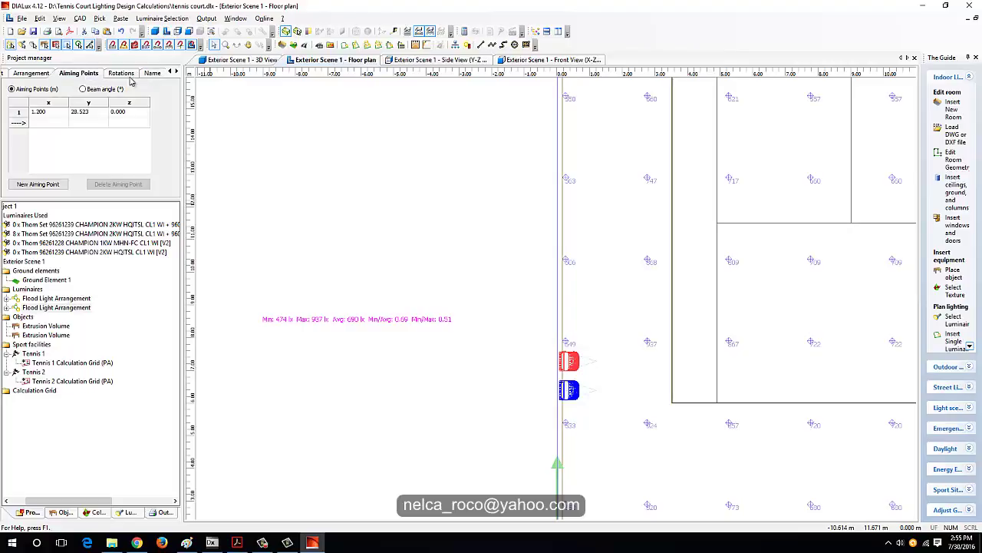
{"action": "left_click", "coordinate": [89, 90]}
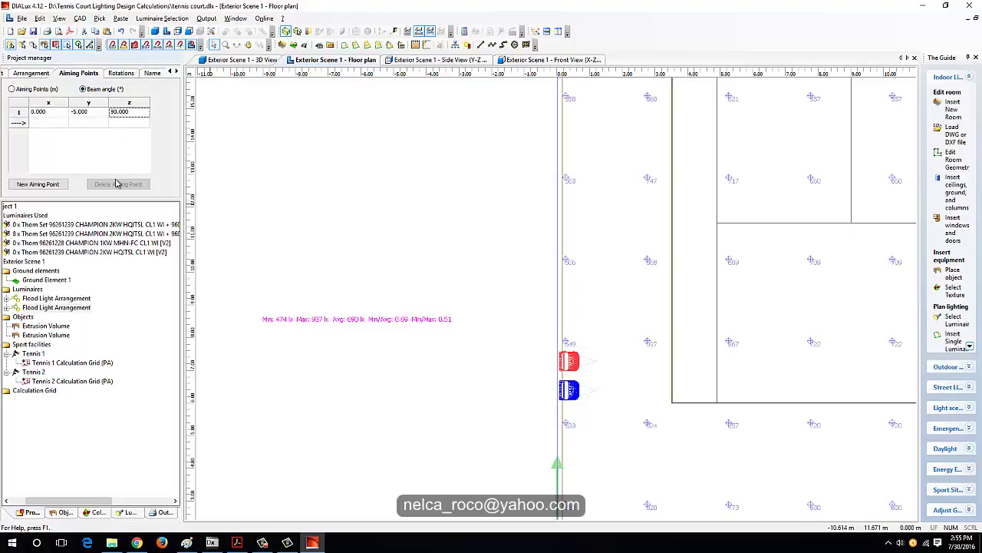
{"action": "type", "text": "89"}
{"action": "key", "text": "Return"}
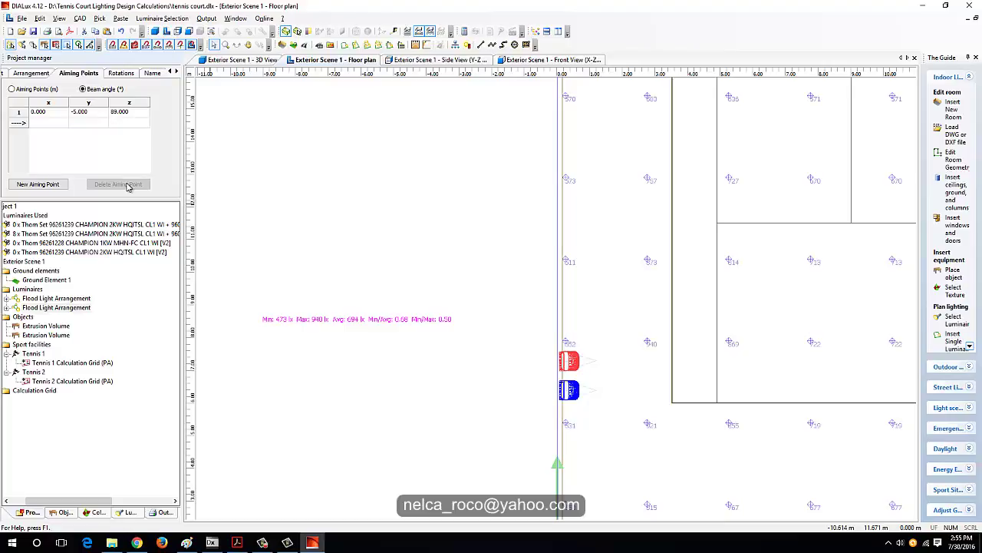
{"action": "left_click", "coordinate": [120, 115]}
{"action": "type", "text": "90"}
{"action": "key", "text": "Return"}
Try X beam angles of 1° and -1° on the second flood light arrangement, and reset X to 0°
{"action": "left_click", "coordinate": [45, 125]}
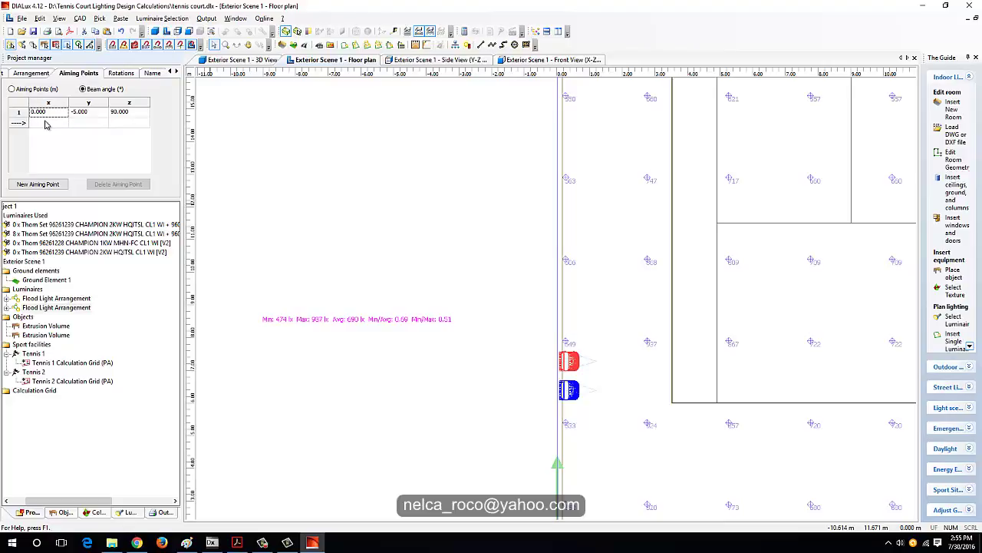
{"action": "type", "text": "1"}
{"action": "key", "text": "Return"}
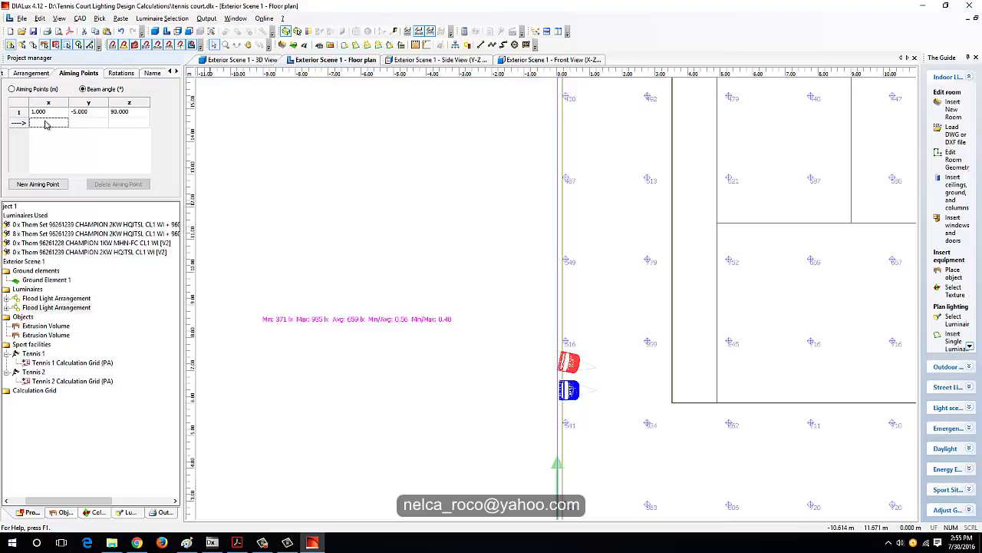
{"action": "left_click", "coordinate": [45, 114]}
{"action": "type", "text": "-1"}
{"action": "key", "text": "Return"}
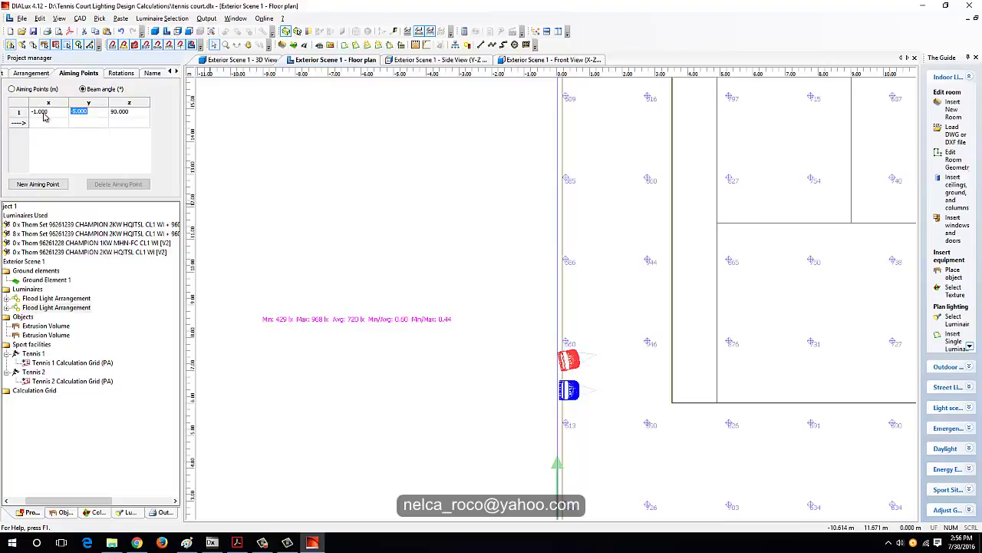
{"action": "left_click", "coordinate": [44, 114]}
{"action": "type", "text": "0"}
{"action": "key", "text": "Return"}
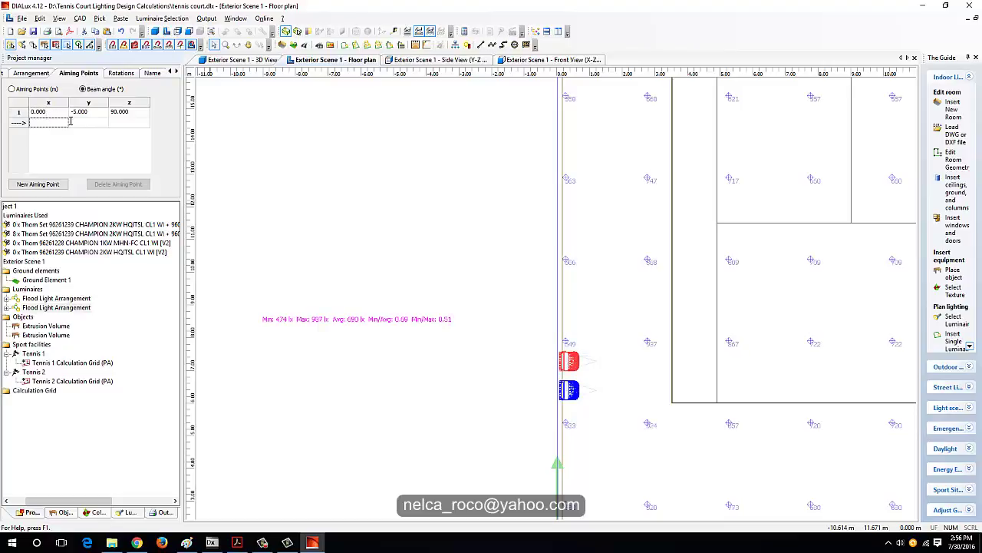
Check the illuminance values around both flood light arrangements and try a Y beam angle of -7° on the second one
{"action": "left_click", "coordinate": [79, 112]}
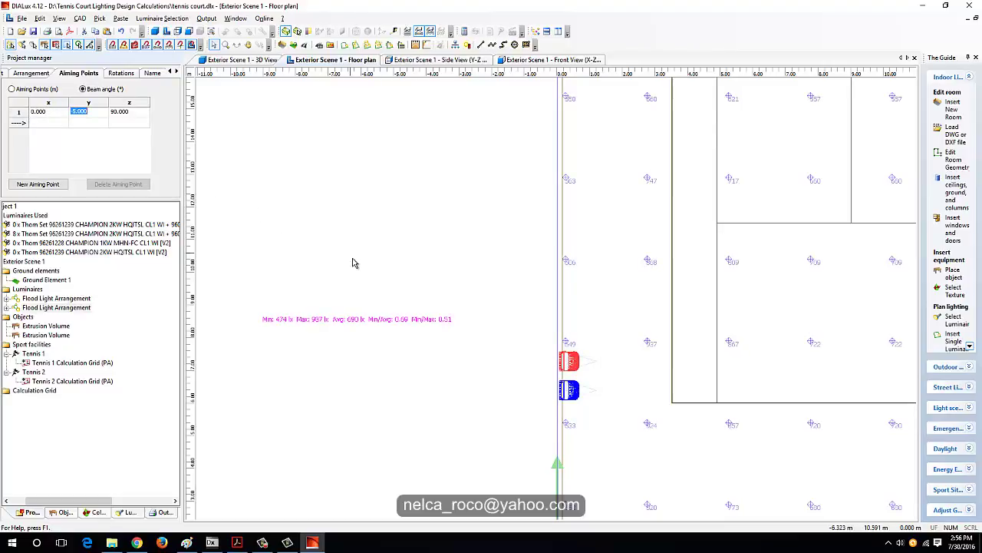
{"action": "scroll", "coordinate": [458, 279], "scroll_direction": "down", "scroll_amount": 2}
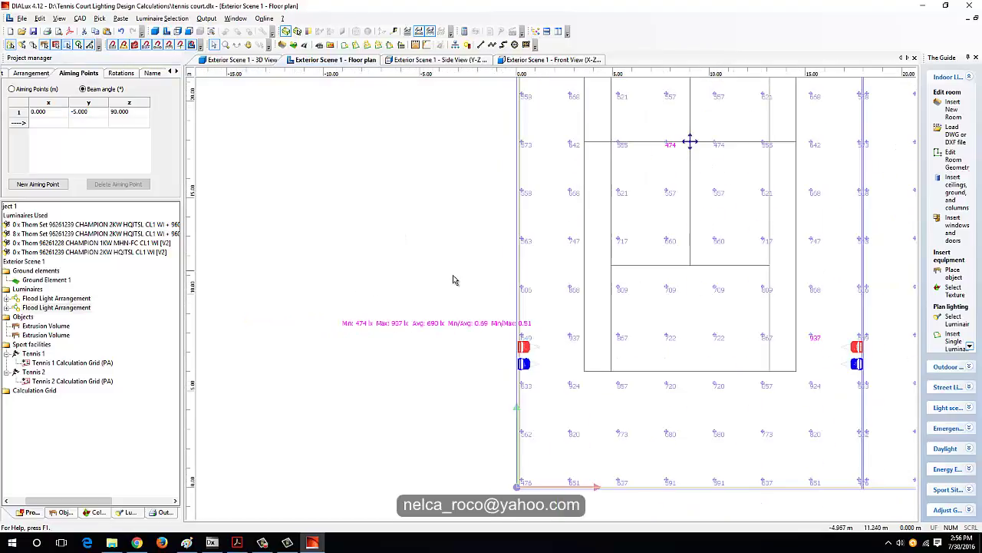
{"action": "middle_click_drag", "start_coordinate": [459, 279], "coordinate": [443, 272]}
{"action": "scroll", "coordinate": [514, 384], "scroll_direction": "up", "scroll_amount": 1}
{"action": "middle_click_drag", "start_coordinate": [466, 337], "coordinate": [364, 266]}
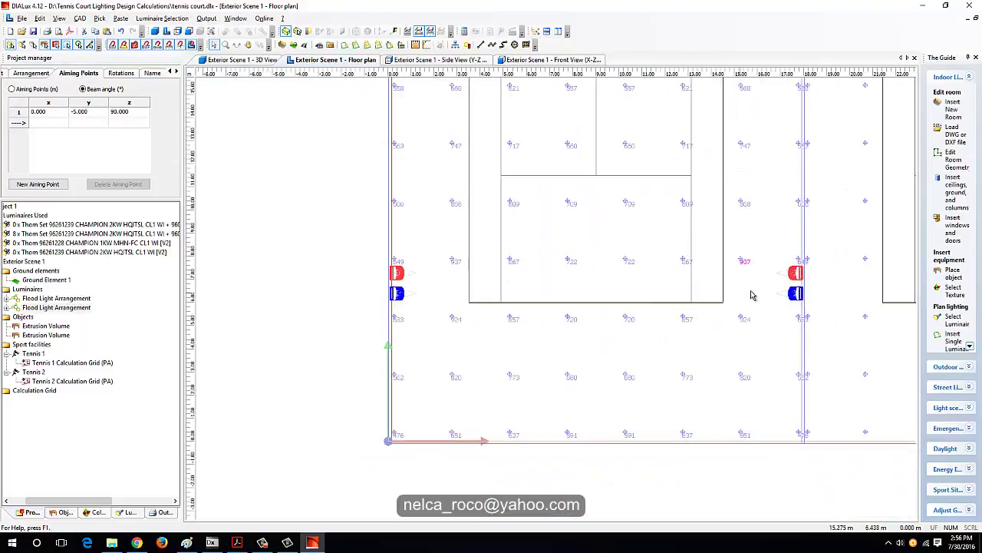
{"action": "middle_click_drag", "start_coordinate": [429, 285], "coordinate": [679, 307]}
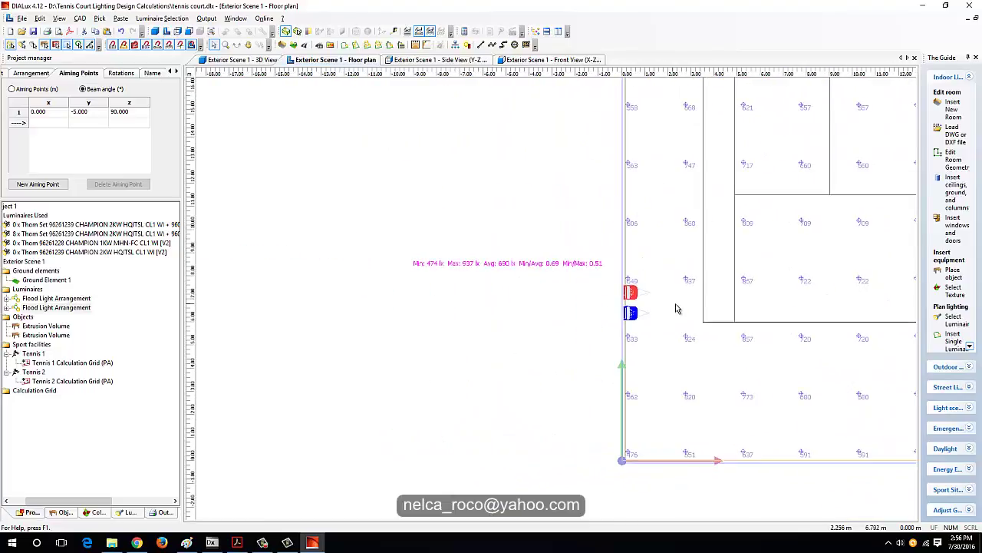
{"action": "scroll", "coordinate": [563, 301], "scroll_direction": "up", "scroll_amount": 1}
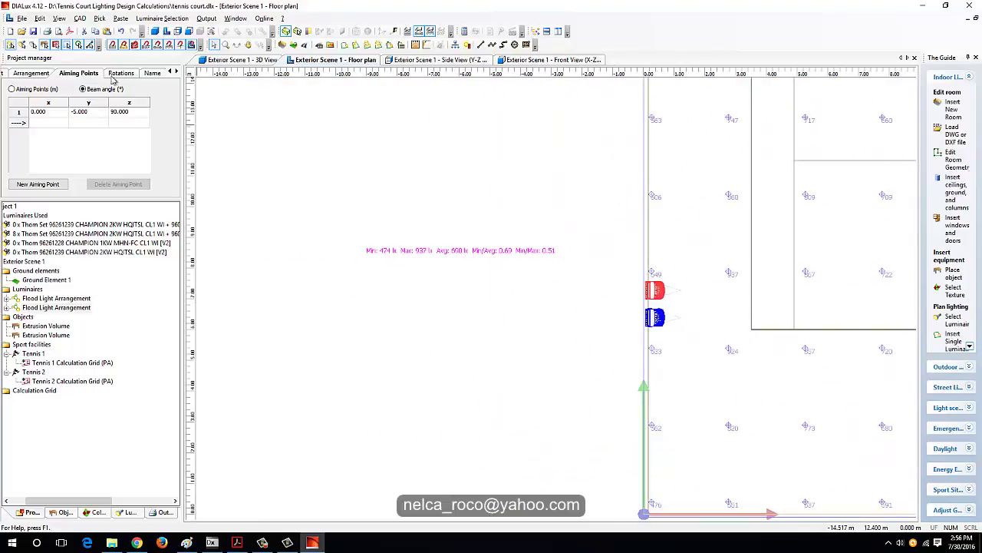
{"action": "left_click", "coordinate": [83, 113]}
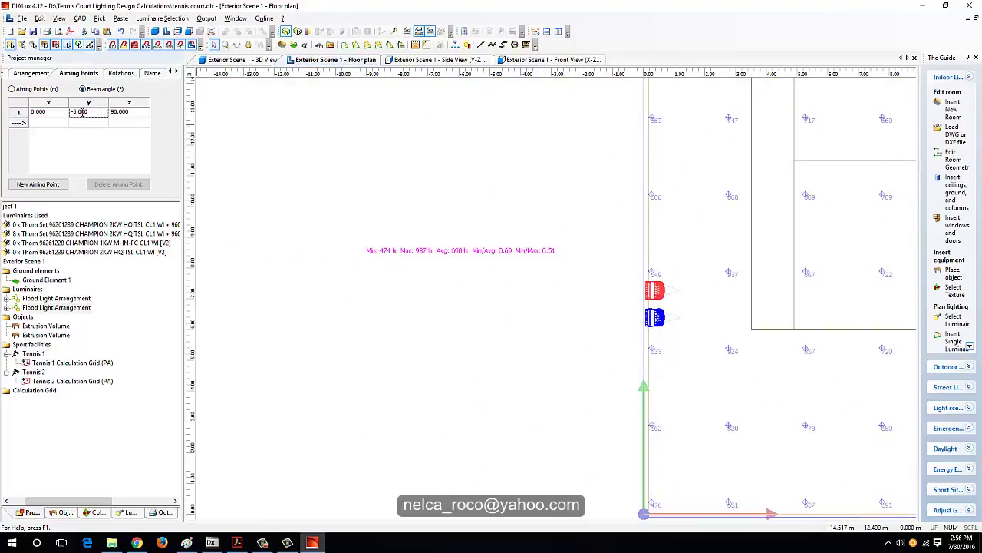
{"action": "type", "text": "-7"}
{"action": "key", "text": "Return"}
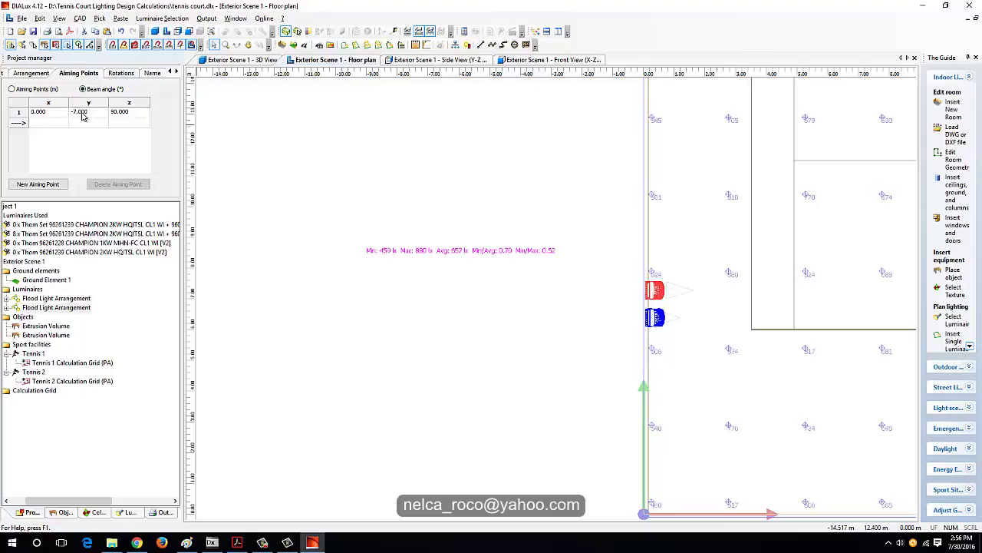
Try a Y beam angle of -70° on the second flood light arrangement, and set it to -10°
{"action": "left_click", "coordinate": [82, 114]}
{"action": "type", "text": "-"}
{"action": "type", "text": "-70"}
{"action": "key", "text": "Return"}
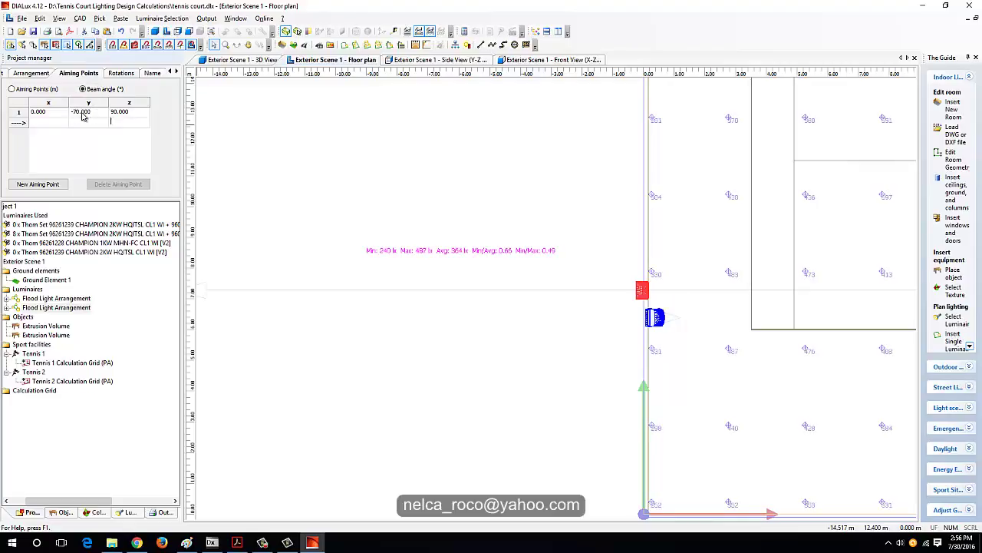
{"action": "left_click", "coordinate": [84, 113]}
{"action": "type", "text": "-10"}
{"action": "key", "text": "Return"}
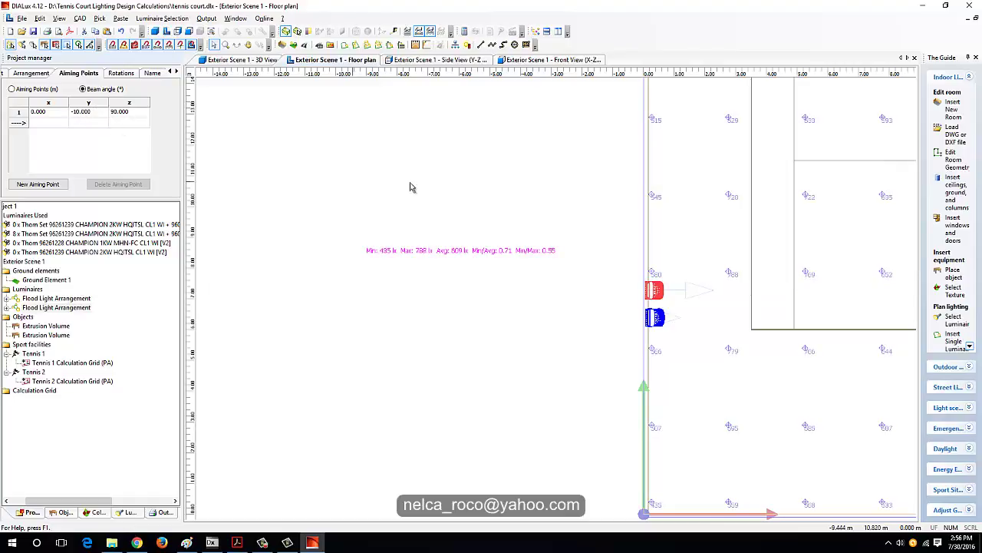
Inspect the first flood light arrangement's position and its beam angle values, and review the first court's illuminance summary
{"action": "middle_click_drag", "start_coordinate": [617, 213], "coordinate": [542, 208]}
{"action": "left_click", "coordinate": [584, 315]}
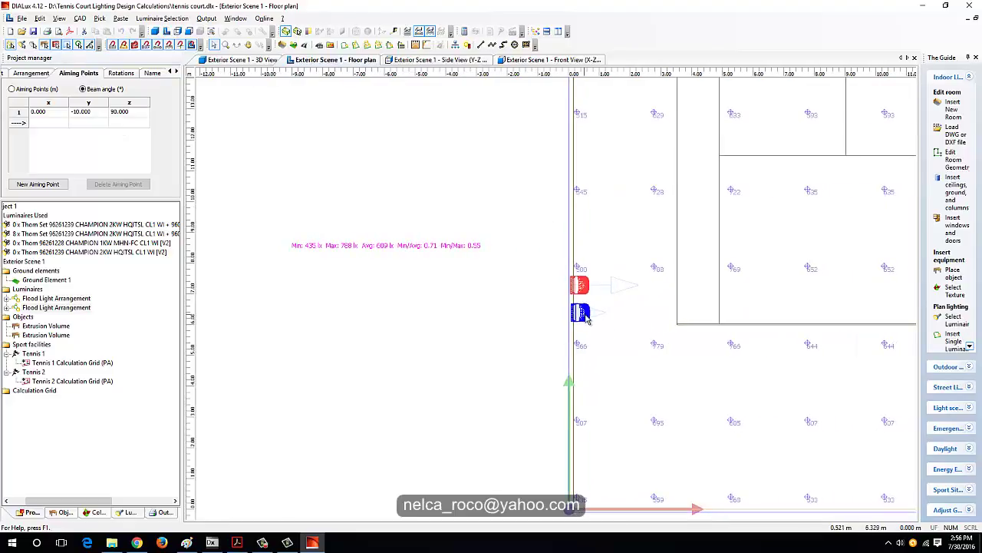
{"action": "left_click", "coordinate": [8, 74]}
{"action": "left_click", "coordinate": [97, 74]}
{"action": "left_click", "coordinate": [129, 73]}
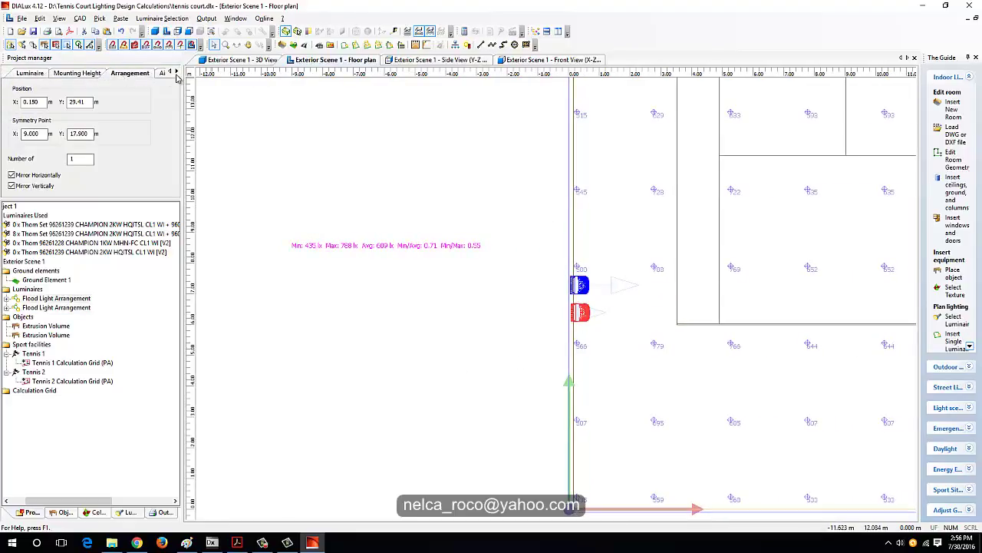
{"action": "left_click", "coordinate": [176, 71]}
{"action": "left_click", "coordinate": [146, 72]}
{"action": "left_click", "coordinate": [83, 89]}
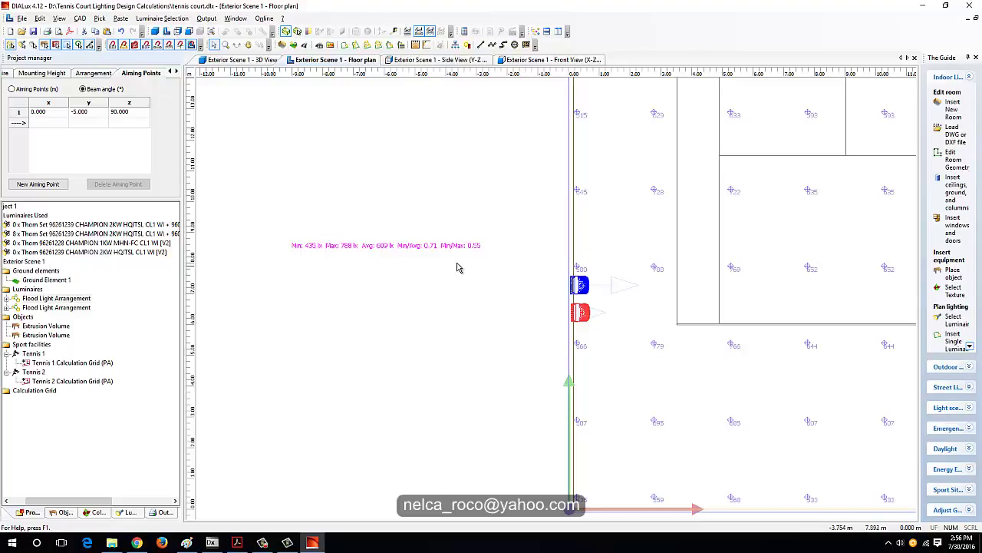
{"action": "middle_click_drag", "start_coordinate": [494, 310], "coordinate": [461, 271]}
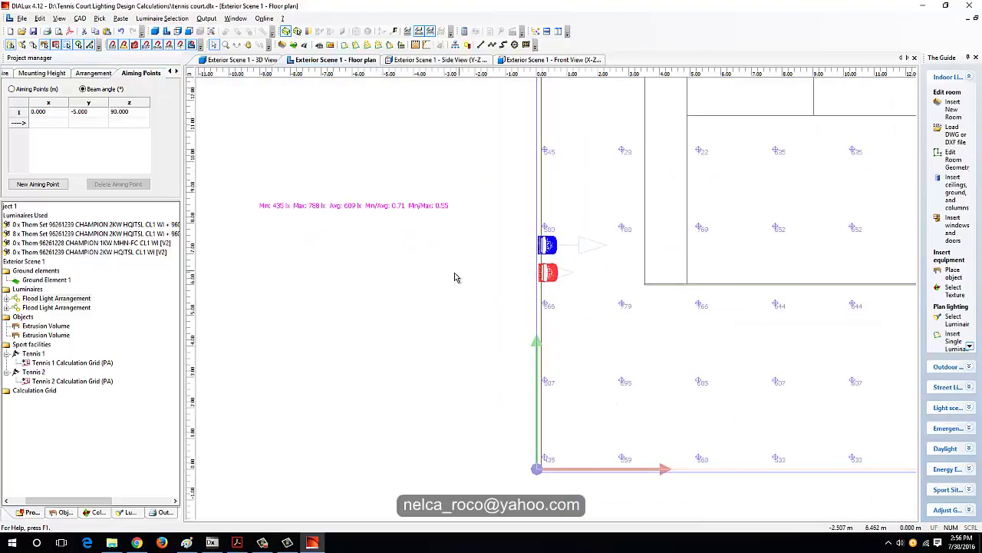
{"action": "scroll", "coordinate": [454, 277], "scroll_direction": "up", "scroll_amount": 1}
{"action": "scroll", "coordinate": [456, 276], "scroll_direction": "down", "scroll_amount": 1}
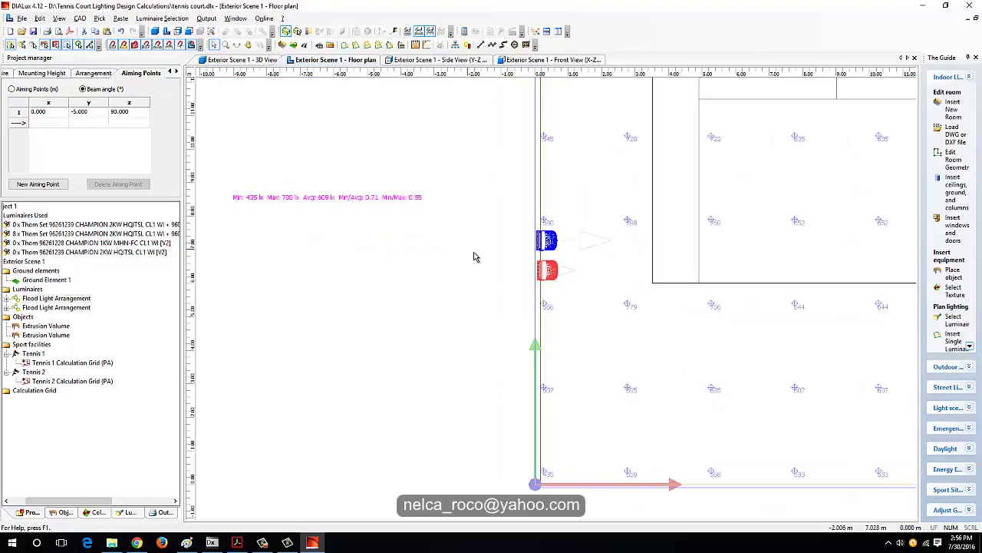
{"action": "middle_click_drag", "start_coordinate": [467, 234], "coordinate": [619, 267]}
{"action": "scroll", "coordinate": [548, 286], "scroll_direction": "up", "scroll_amount": 3}
{"action": "scroll", "coordinate": [621, 261], "scroll_direction": "down", "scroll_amount": 1}
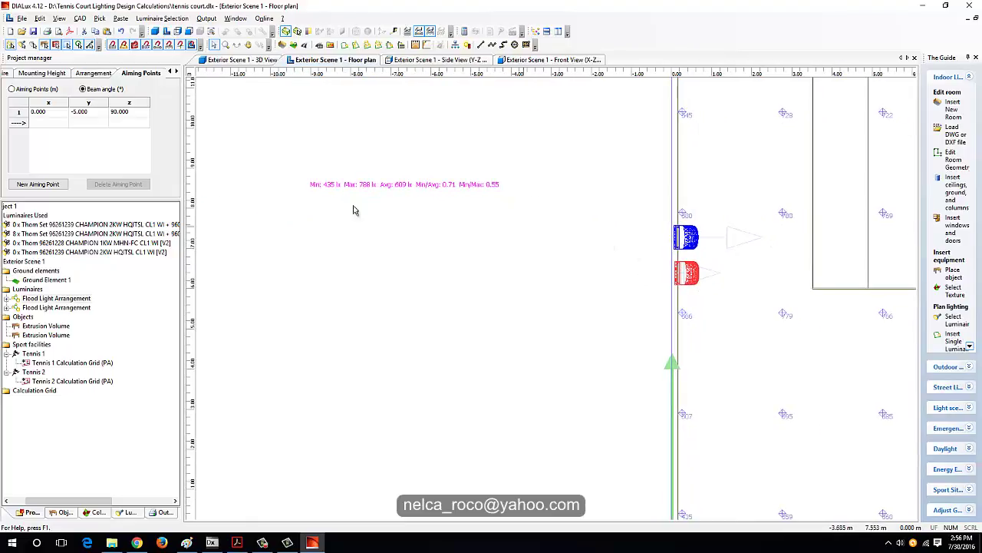
Review the second flood light arrangement's luminaire, mounting height and beam angle settings alongside the illuminance summary
{"action": "middle_click_drag", "start_coordinate": [572, 270], "coordinate": [544, 272]}
{"action": "left_click", "coordinate": [707, 229]}
{"action": "left_click", "coordinate": [4, 73]}
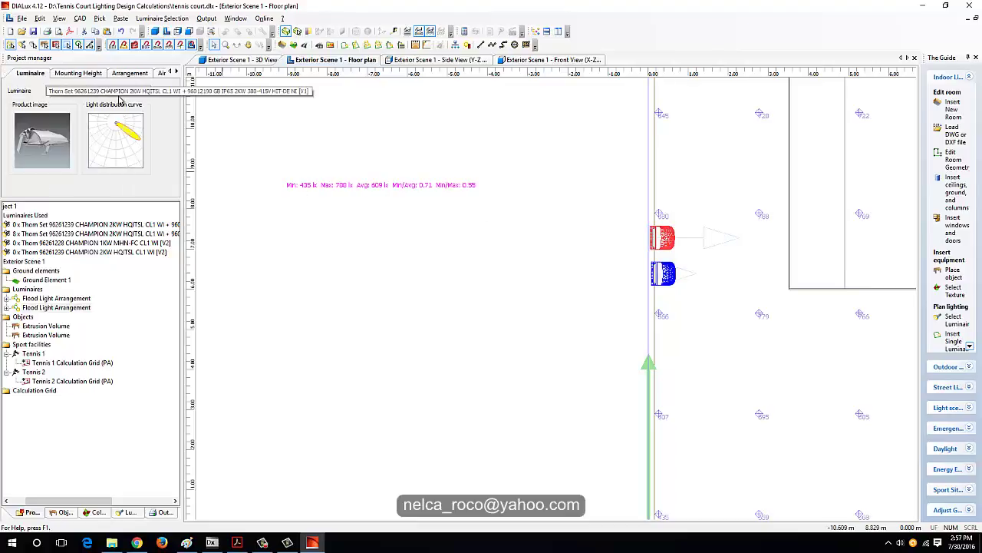
{"action": "left_click", "coordinate": [670, 283]}
{"action": "left_click", "coordinate": [669, 242]}
{"action": "left_click", "coordinate": [91, 75]}
{"action": "left_click", "coordinate": [135, 75]}
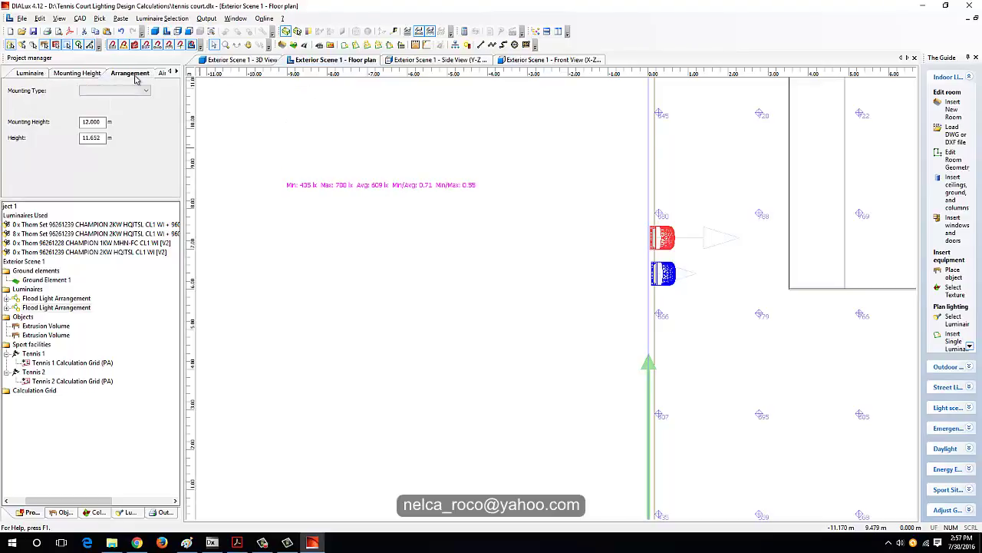
{"action": "left_click", "coordinate": [176, 72]}
{"action": "left_click", "coordinate": [149, 75]}
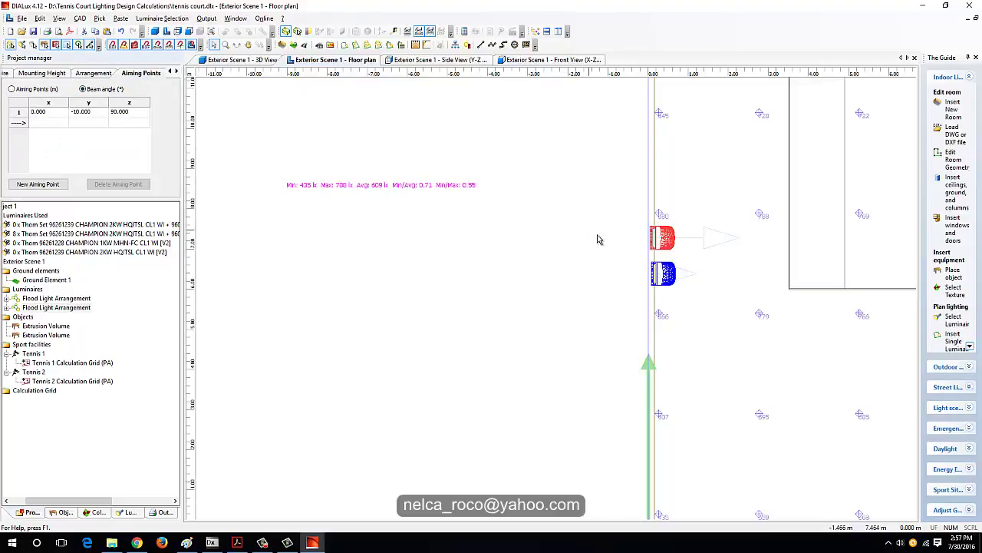
{"action": "middle_click_drag", "start_coordinate": [593, 218], "coordinate": [529, 238]}
{"action": "middle_click_drag", "start_coordinate": [335, 220], "coordinate": [474, 220]}
{"action": "scroll", "coordinate": [463, 218], "scroll_direction": "up", "scroll_amount": 1}
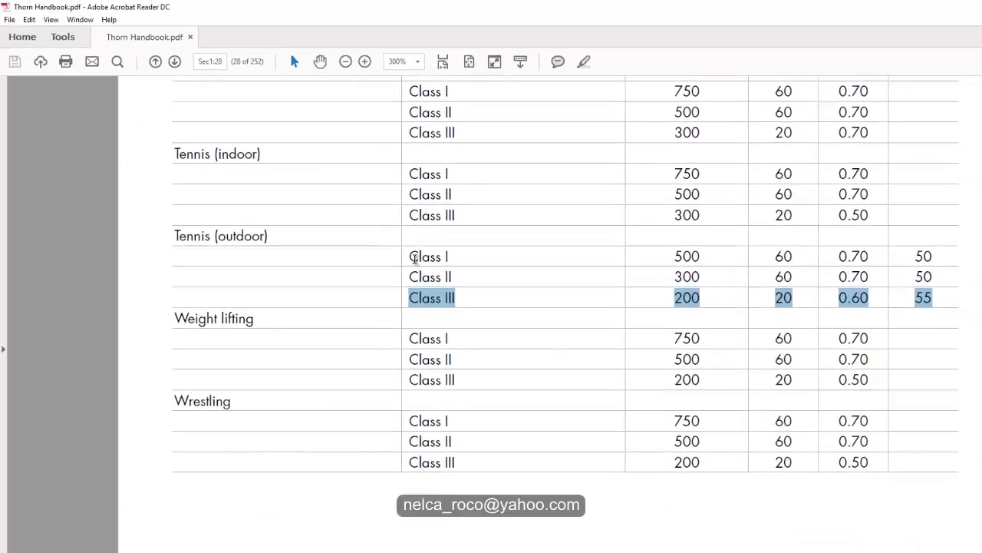
Compare the outdoor tennis lighting requirements for Class I, II and III in the Thorn Handbook PDF
{"action": "left_click_drag", "start_coordinate": [415, 259], "coordinate": [932, 256]}
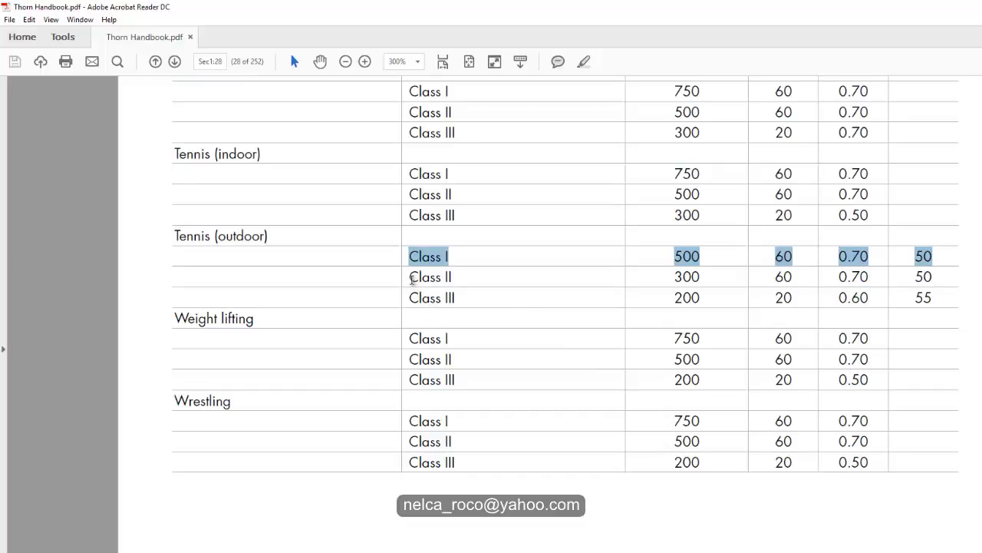
{"action": "left_click_drag", "start_coordinate": [412, 278], "coordinate": [958, 293]}
{"action": "left_click", "coordinate": [470, 295]}
{"action": "left_click_drag", "start_coordinate": [413, 297], "coordinate": [856, 306]}
{"action": "left_click_drag", "start_coordinate": [409, 257], "coordinate": [907, 271]}
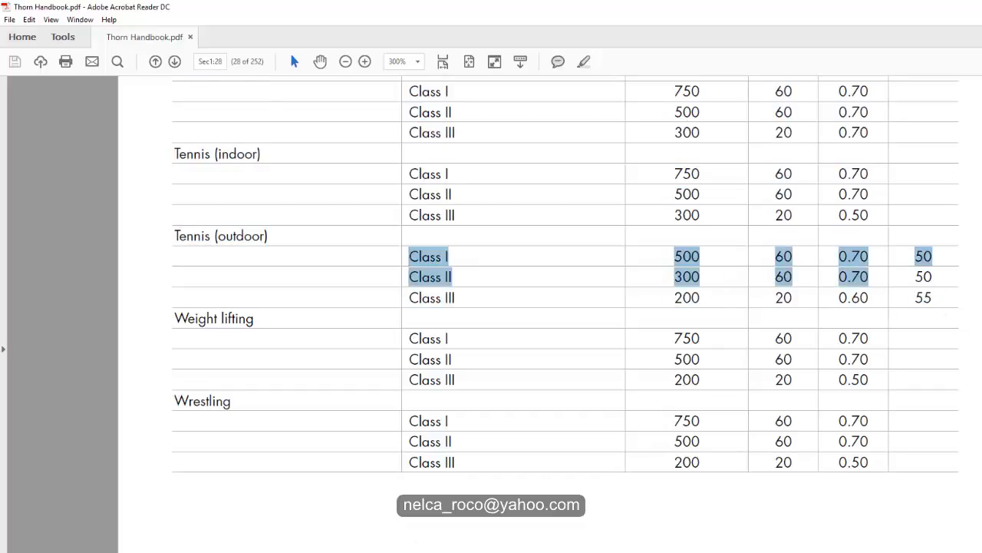
Return to DIALux and examine the first court's illuminance summary and calculation points against the handbook requirements
{"action": "key", "text": "alt+Tab"}
{"action": "middle_click_drag", "start_coordinate": [595, 402], "coordinate": [436, 398]}
{"action": "scroll", "coordinate": [529, 404], "scroll_direction": "down", "scroll_amount": 2}
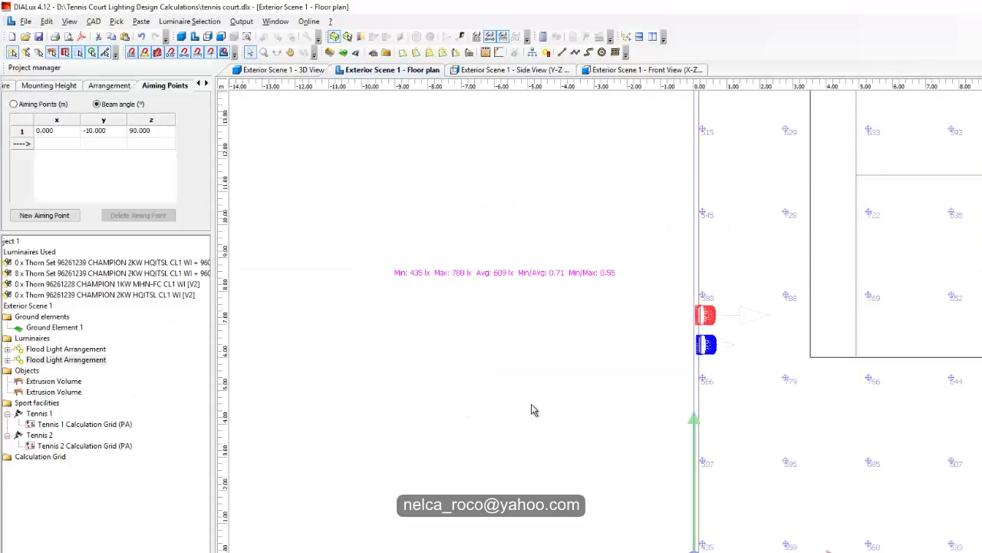
{"action": "scroll", "coordinate": [509, 438], "scroll_direction": "down", "scroll_amount": 2}
{"action": "left_click", "coordinate": [491, 294]}
{"action": "middle_click_drag", "start_coordinate": [495, 286], "coordinate": [399, 358]}
{"action": "scroll", "coordinate": [446, 304], "scroll_direction": "down", "scroll_amount": 1}
{"action": "middle_click_drag", "start_coordinate": [484, 285], "coordinate": [432, 356]}
{"action": "scroll", "coordinate": [460, 346], "scroll_direction": "up", "scroll_amount": 2}
{"action": "middle_click_drag", "start_coordinate": [493, 333], "coordinate": [557, 232]}
{"action": "scroll", "coordinate": [602, 383], "scroll_direction": "down", "scroll_amount": 3}
{"action": "scroll", "coordinate": [603, 382], "scroll_direction": "up", "scroll_amount": 2}
{"action": "scroll", "coordinate": [491, 384], "scroll_direction": "up", "scroll_amount": 1}
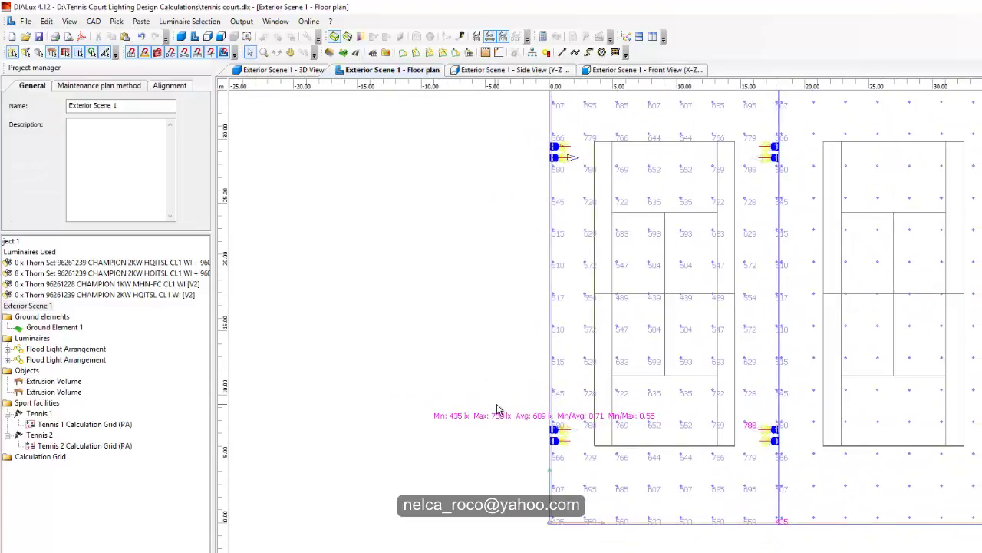
{"action": "scroll", "coordinate": [496, 334], "scroll_direction": "up", "scroll_amount": 2}
{"action": "middle_click_drag", "start_coordinate": [495, 338], "coordinate": [488, 379]}
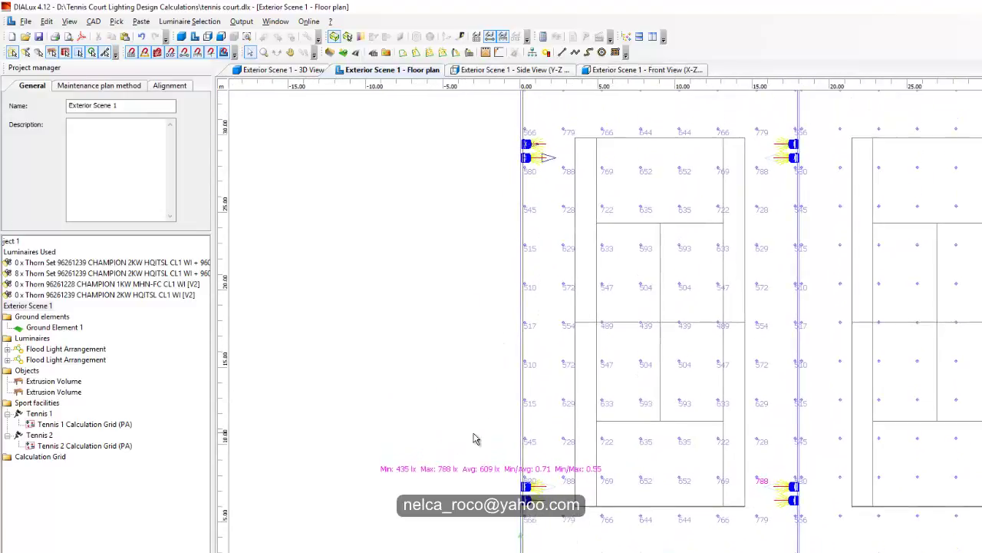
Delete the second flood light arrangement from the floor plan, leaving one luminaire at each pole position
{"action": "middle_click_drag", "start_coordinate": [471, 418], "coordinate": [509, 357]}
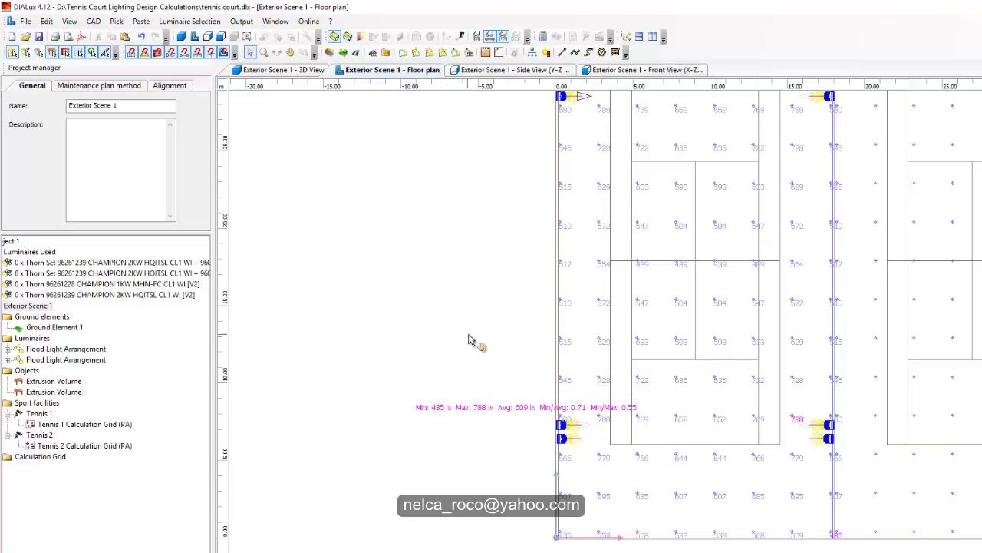
{"action": "middle_click_drag", "start_coordinate": [467, 344], "coordinate": [464, 363]}
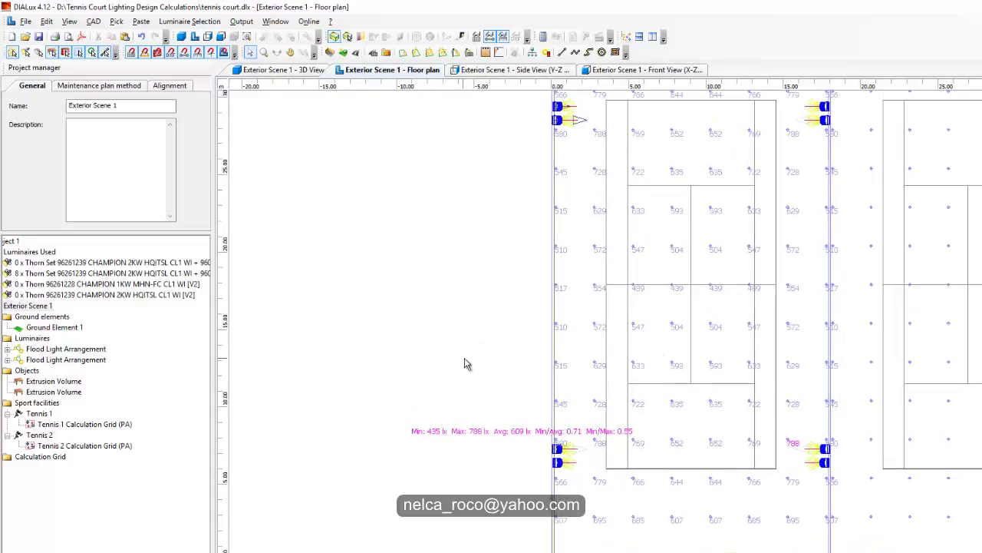
{"action": "left_click", "coordinate": [564, 455]}
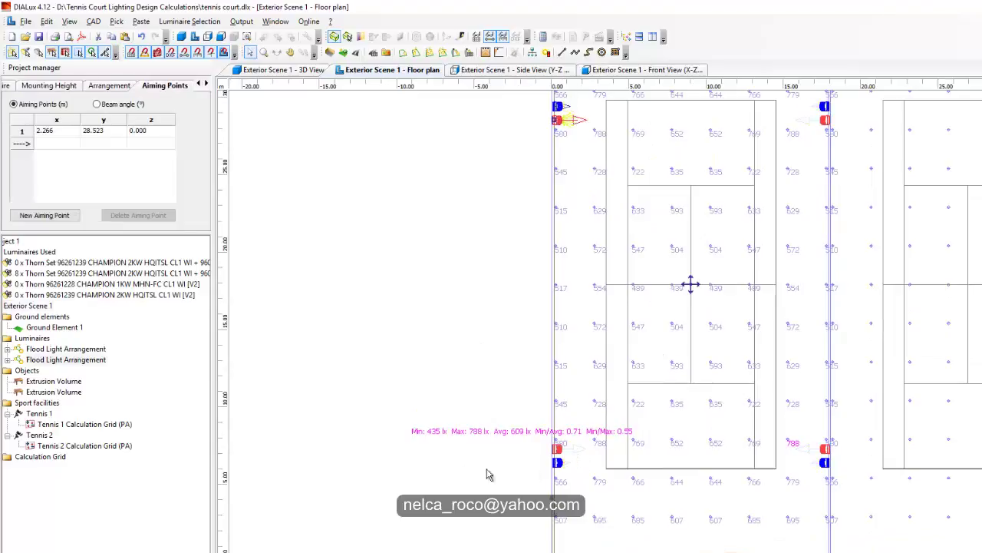
{"action": "left_click", "coordinate": [340, 489]}
{"action": "key", "text": "Delete"}
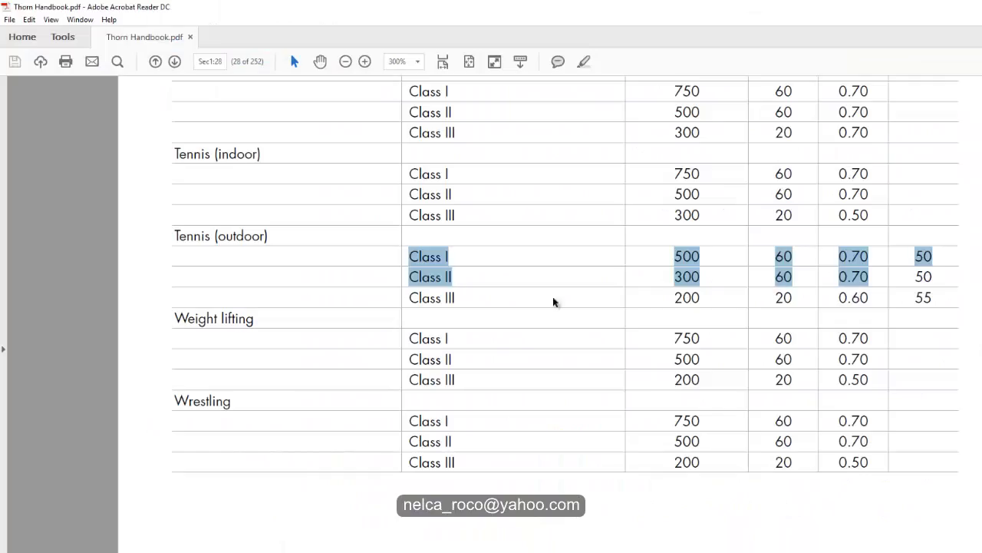
Compare the Class II outdoor tennis requirements in the Thorn Handbook with the first court's illuminance summary in DIALux
{"action": "left_click", "coordinate": [703, 289]}
{"action": "left_click_drag", "start_coordinate": [675, 276], "coordinate": [716, 281]}
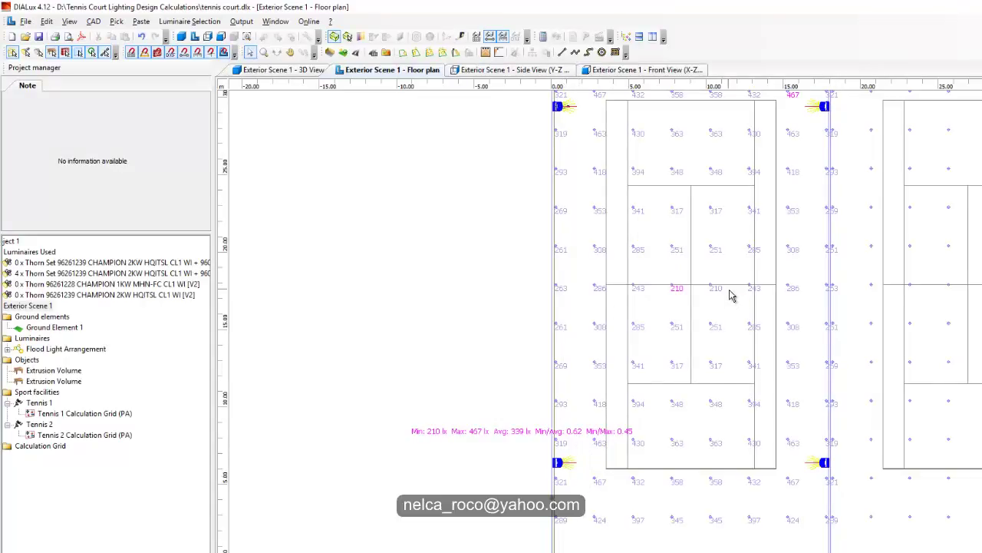
{"action": "scroll", "coordinate": [767, 253], "scroll_direction": "up", "scroll_amount": 2}
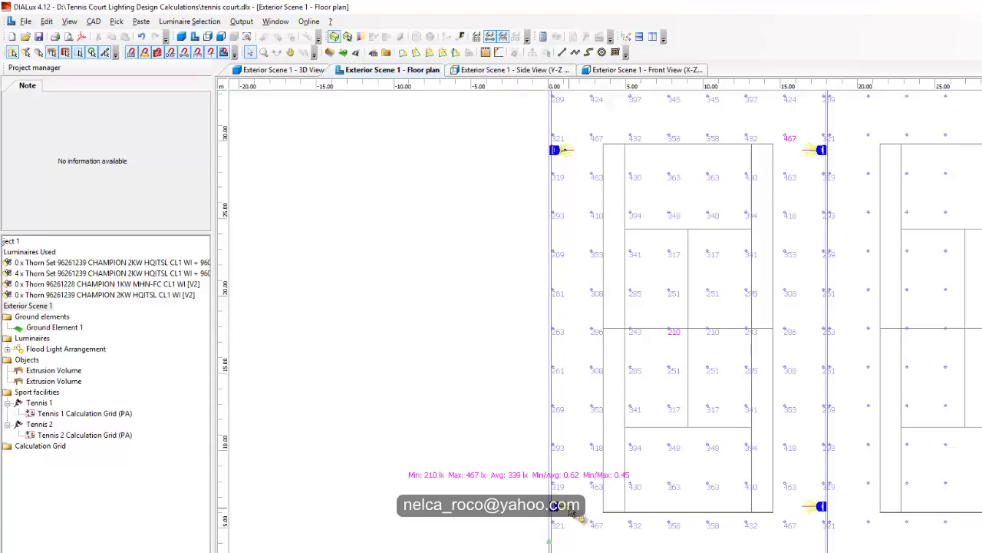
{"action": "middle_click_drag", "start_coordinate": [568, 506], "coordinate": [538, 434]}
{"action": "scroll", "coordinate": [537, 434], "scroll_direction": "down", "scroll_amount": 1}
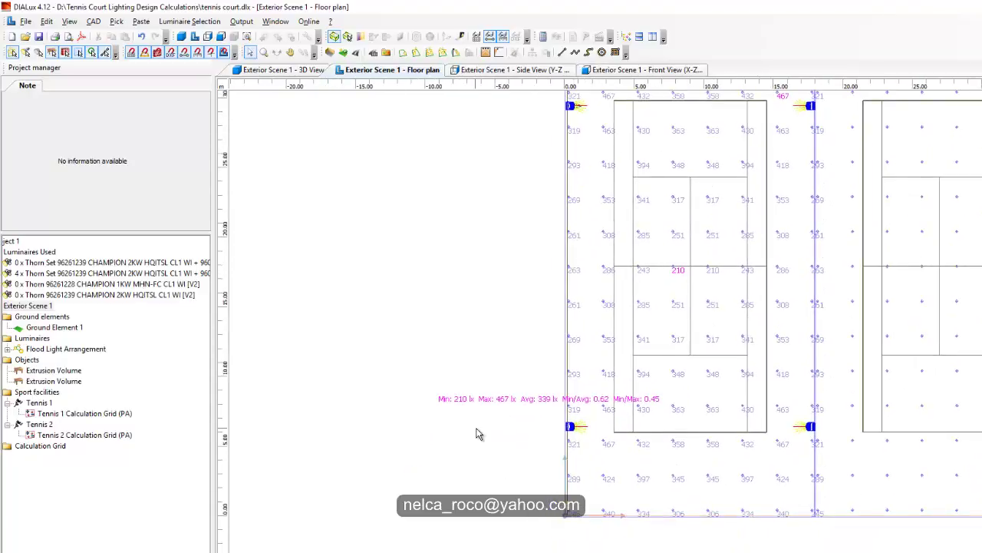
Undo the deletion of the second flood light arrangement and review the first court's calculation points
{"action": "key", "text": "ctrl+z"}
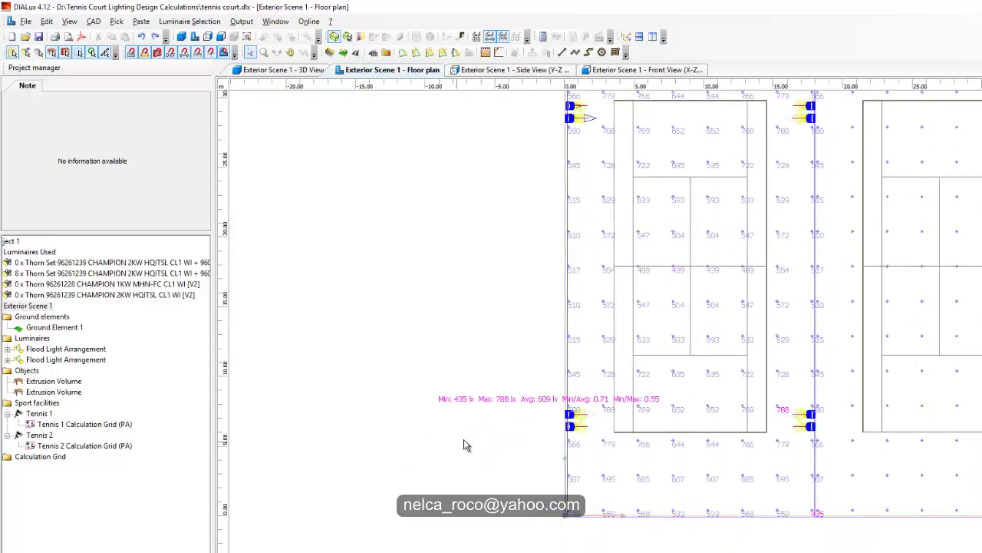
{"action": "middle_click_drag", "start_coordinate": [488, 375], "coordinate": [447, 372]}
{"action": "scroll", "coordinate": [469, 402], "scroll_direction": "up", "scroll_amount": 2}
{"action": "scroll", "coordinate": [491, 414], "scroll_direction": "down", "scroll_amount": 1}
{"action": "middle_click_drag", "start_coordinate": [542, 362], "coordinate": [499, 447]}
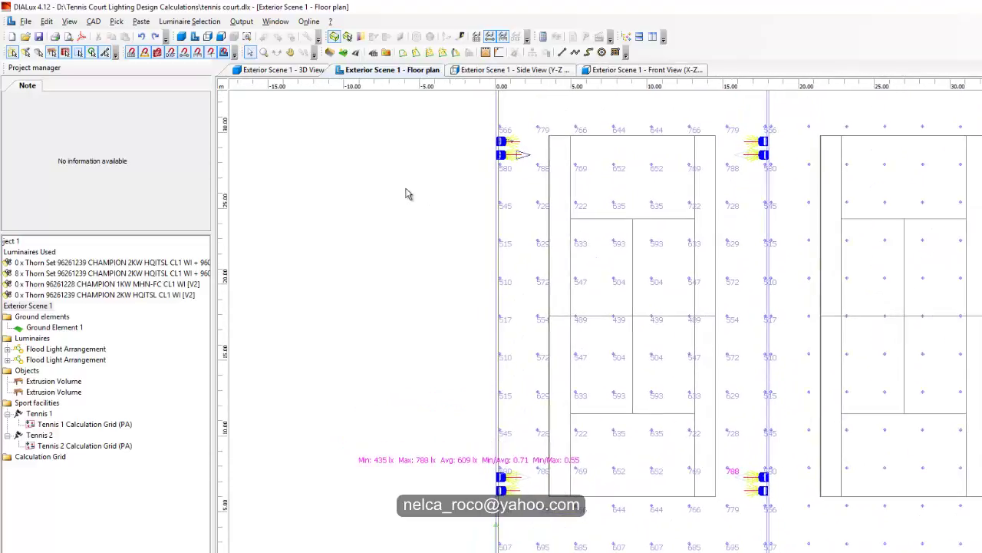
Show the scene in 3D and run the standard calculation for Exterior Scene 1 with objects included
{"action": "left_click", "coordinate": [284, 70]}
{"action": "left_click", "coordinate": [329, 160]}
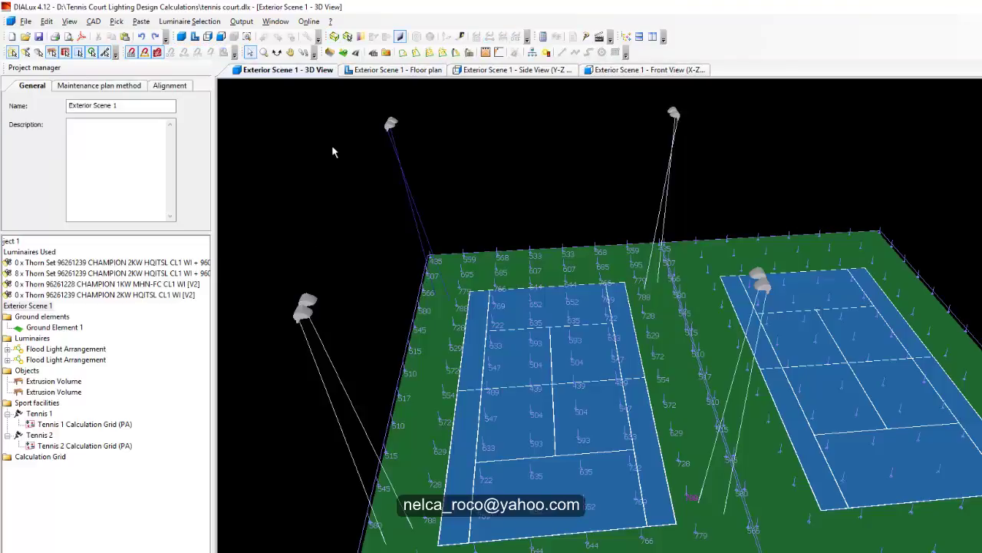
{"action": "left_click", "coordinate": [277, 52]}
{"action": "left_click_drag", "start_coordinate": [322, 146], "coordinate": [388, 452]}
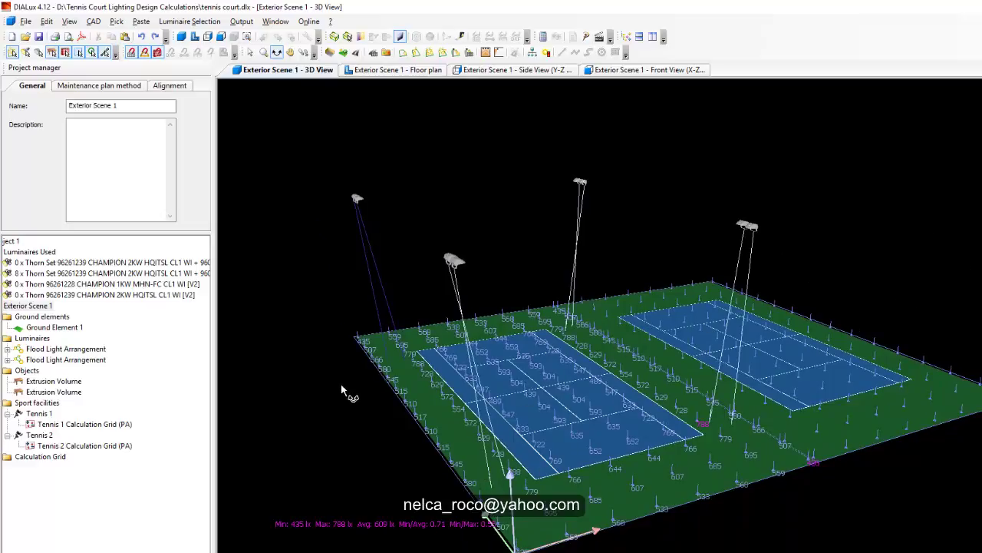
{"action": "left_click", "coordinate": [552, 38]}
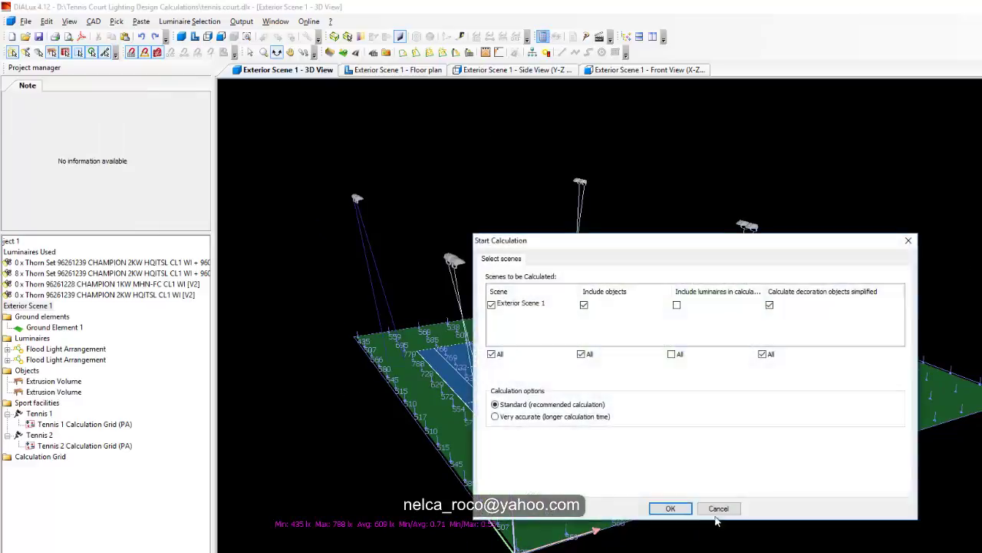
{"action": "left_click", "coordinate": [662, 508]}
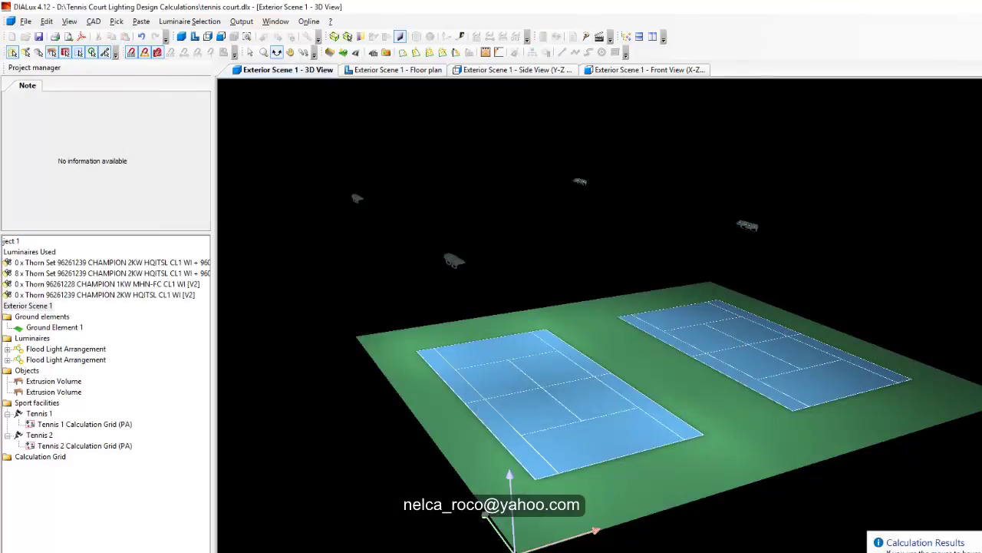
{"action": "mouse_move", "coordinate": [675, 544]}
{"action": "left_mouse_down"}
{"action": "mouse_move", "coordinate": [650, 533]}
{"action": "mouse_move", "coordinate": [673, 537]}
{"action": "left_mouse_up"}
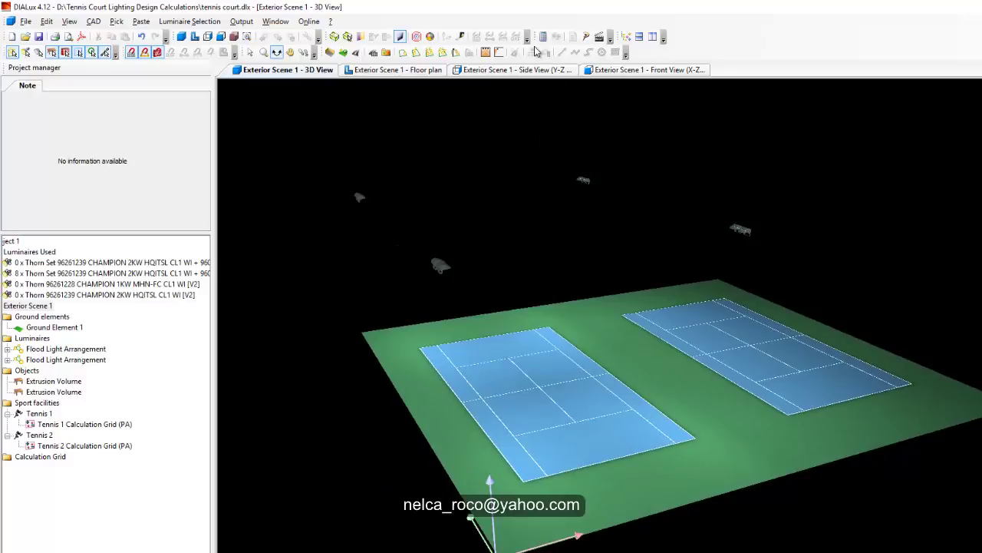
Display illuminance in false colours and examine the light distribution over both courts from several angles
{"action": "left_click", "coordinate": [430, 37]}
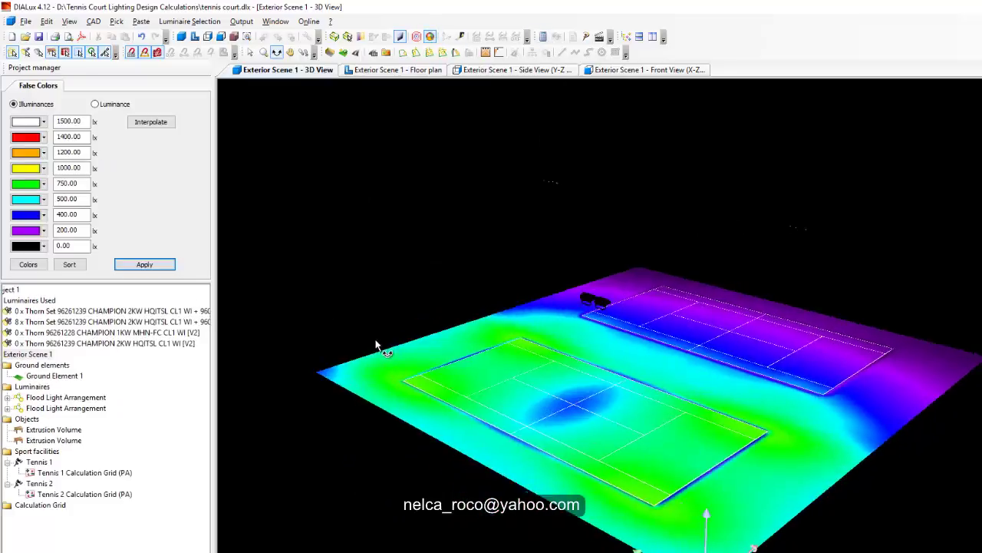
{"action": "left_click_drag", "start_coordinate": [379, 351], "coordinate": [626, 328]}
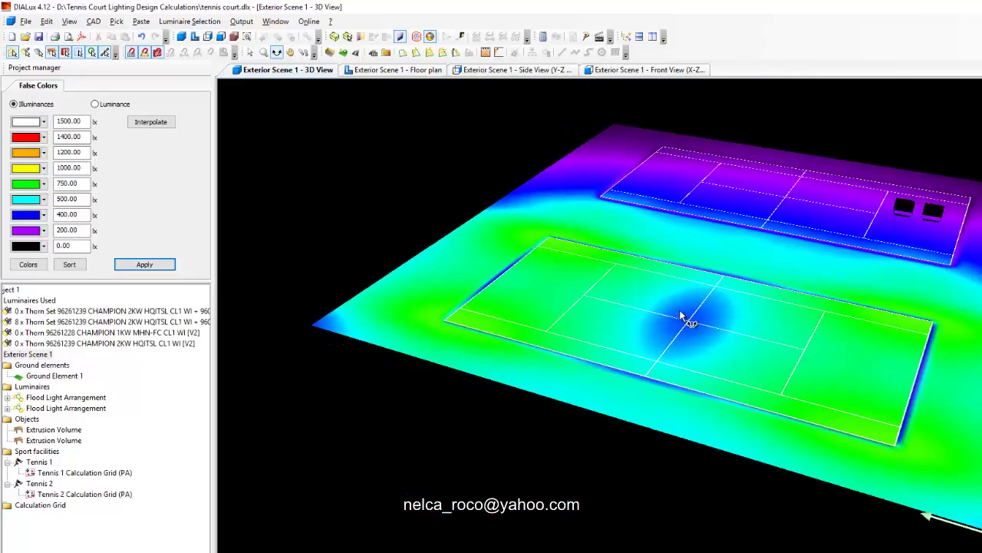
{"action": "left_click_drag", "start_coordinate": [679, 315], "coordinate": [820, 374]}
{"action": "left_click_drag", "start_coordinate": [712, 353], "coordinate": [620, 321]}
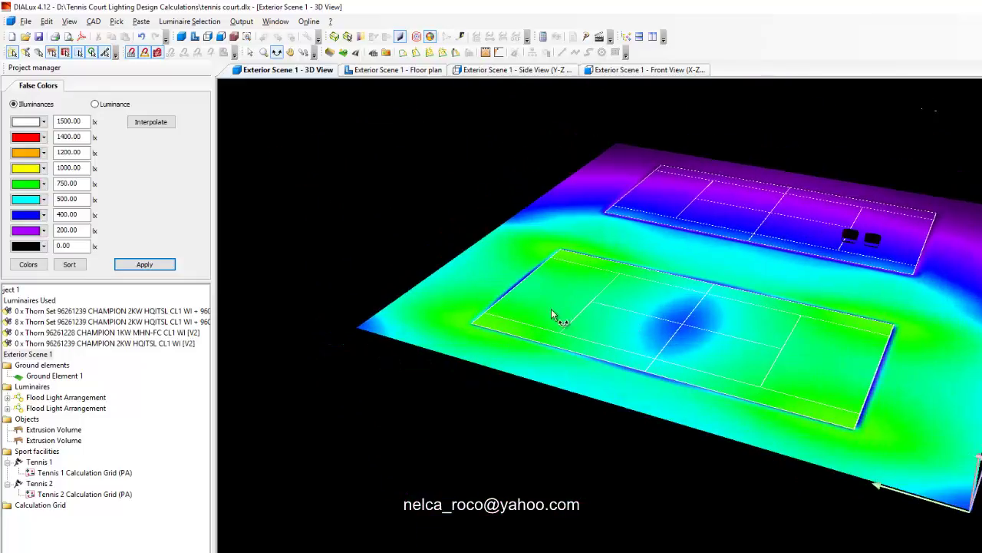
{"action": "left_click_drag", "start_coordinate": [551, 314], "coordinate": [711, 307]}
{"action": "left_click_drag", "start_coordinate": [696, 360], "coordinate": [537, 383]}
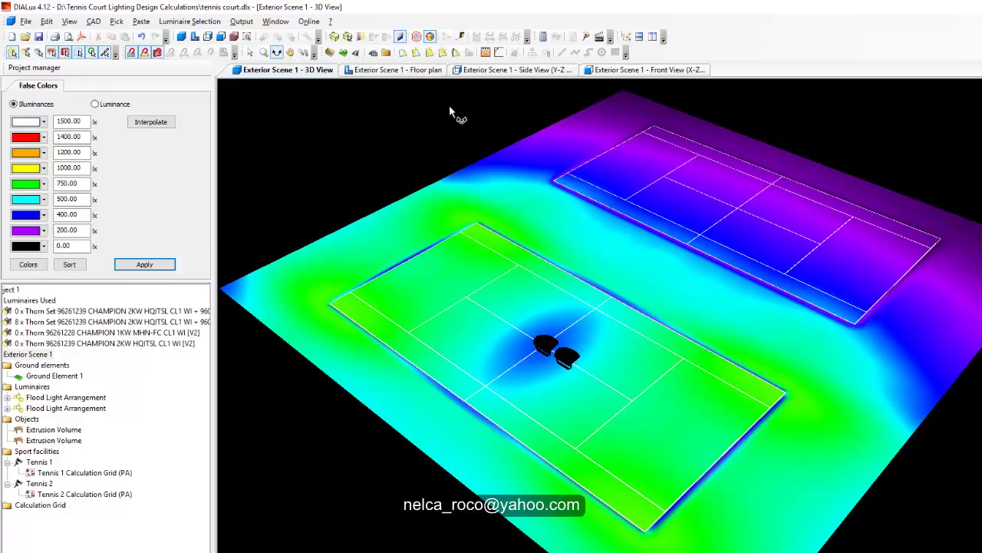
Turn off the false colours and inspect the rendered courts and floodlights from different 3D viewpoints
{"action": "left_click", "coordinate": [430, 37]}
{"action": "left_click_drag", "start_coordinate": [476, 230], "coordinate": [479, 293]}
{"action": "left_click_drag", "start_coordinate": [362, 237], "coordinate": [345, 263]}
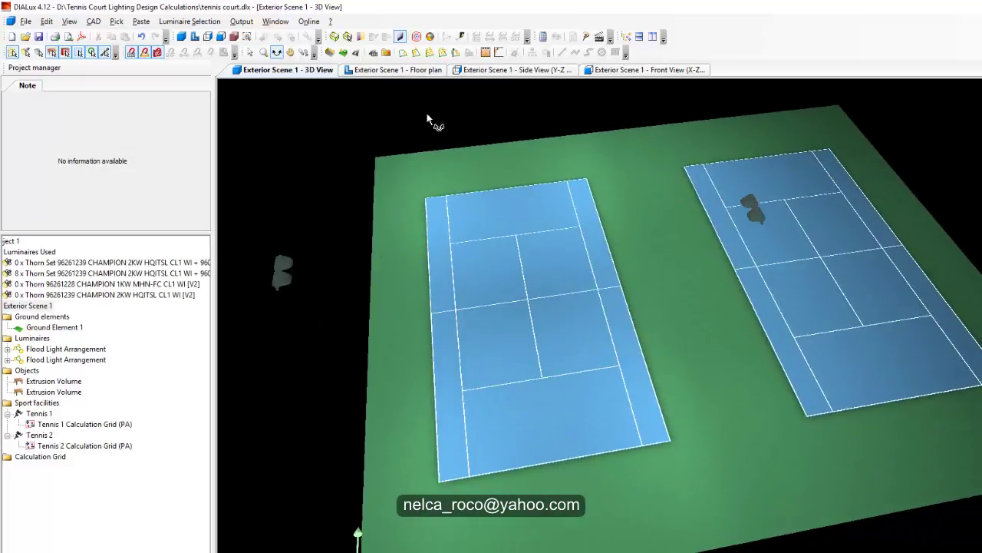
{"action": "left_click_drag", "start_coordinate": [356, 207], "coordinate": [434, 196]}
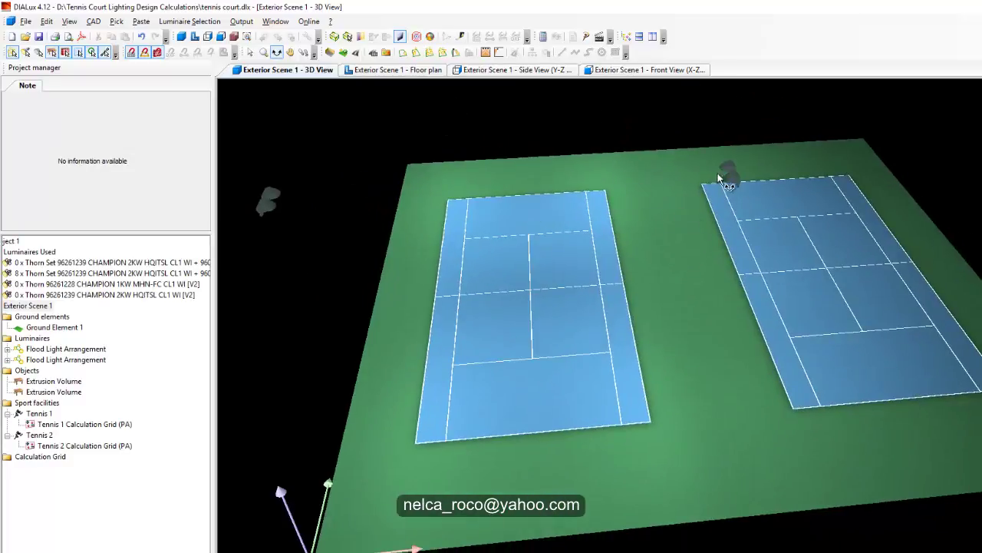
{"action": "mouse_move", "coordinate": [524, 282]}
{"action": "left_mouse_down"}
{"action": "mouse_move", "coordinate": [508, 262]}
{"action": "mouse_move", "coordinate": [530, 288]}
{"action": "left_mouse_up"}
{"action": "mouse_move", "coordinate": [539, 351]}
{"action": "left_mouse_down"}
{"action": "mouse_move", "coordinate": [591, 335]}
{"action": "mouse_move", "coordinate": [634, 351]}
{"action": "mouse_move", "coordinate": [608, 332]}
{"action": "mouse_move", "coordinate": [610, 379]}
{"action": "mouse_move", "coordinate": [537, 338]}
{"action": "left_mouse_up"}
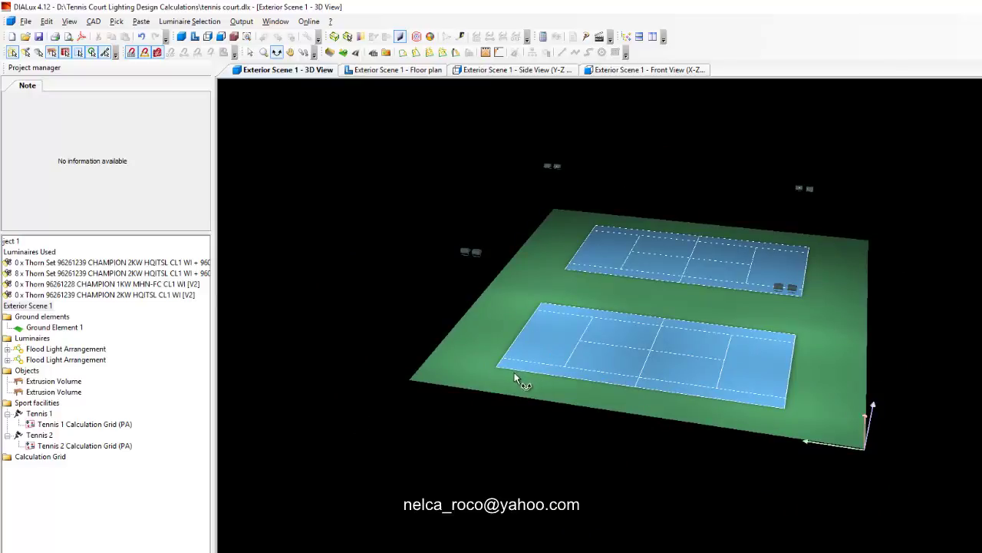
{"action": "left_click_drag", "start_coordinate": [641, 395], "coordinate": [580, 292]}
{"action": "left_click_drag", "start_coordinate": [413, 226], "coordinate": [302, 458]}
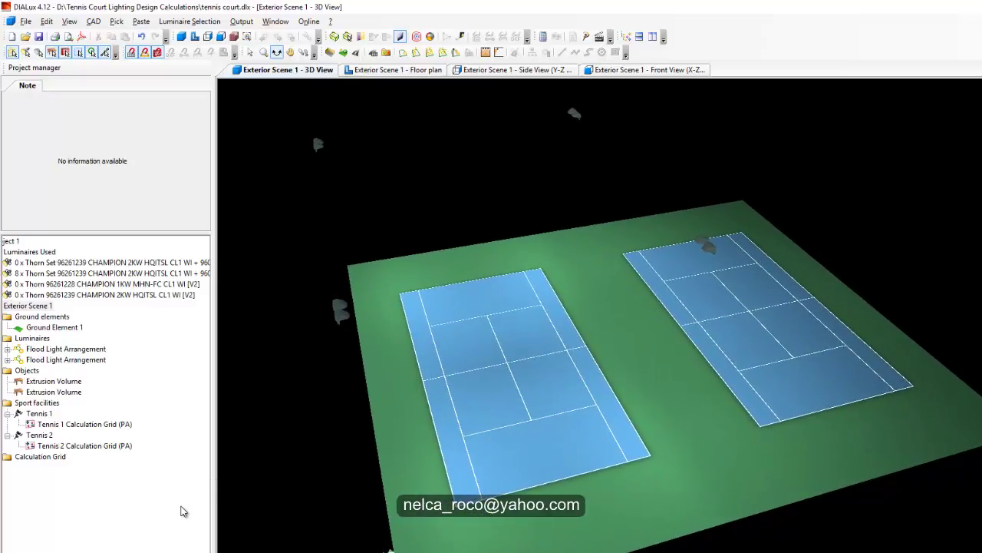